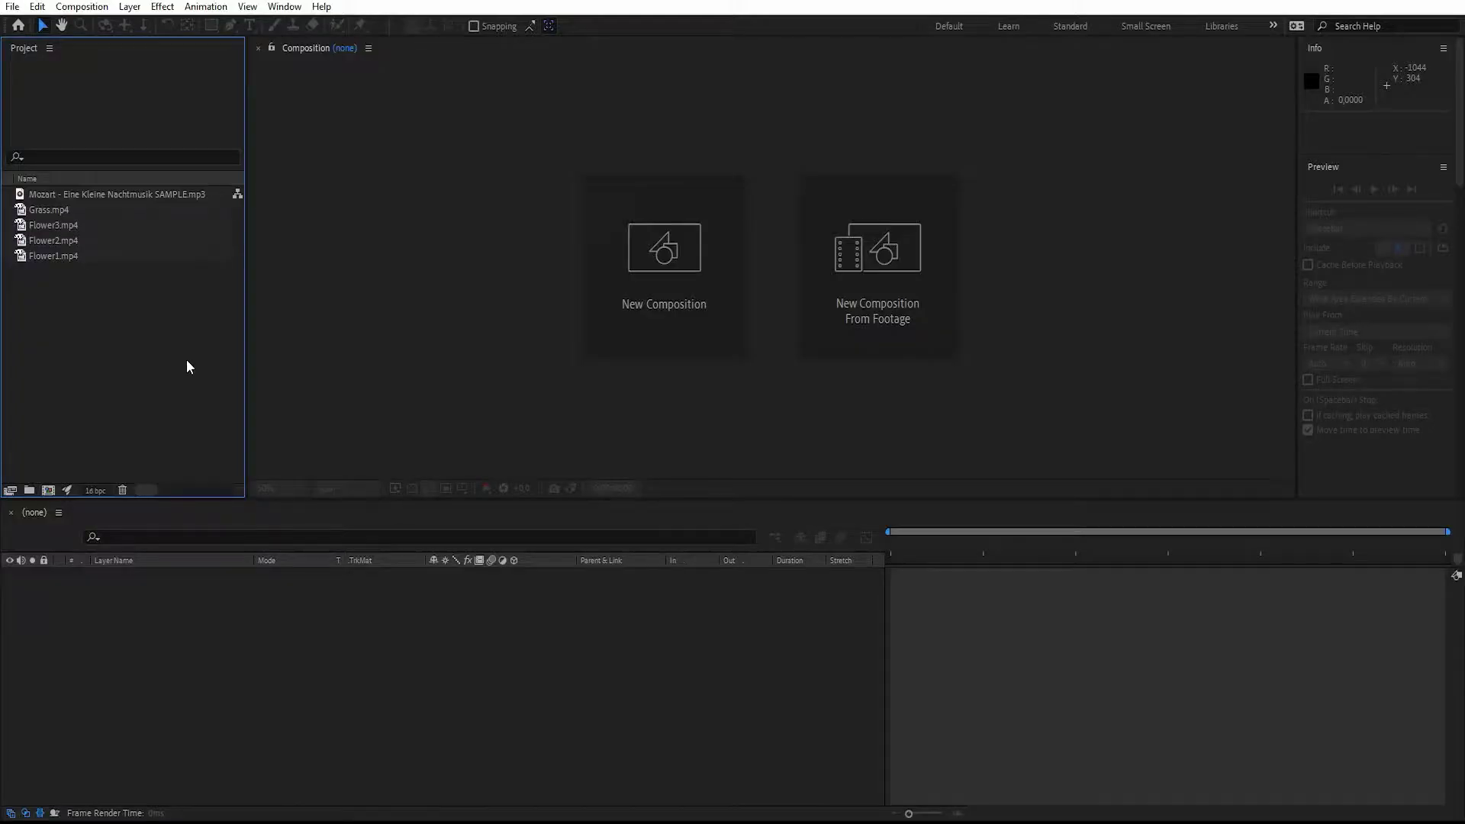
{"action": "left_click", "coordinate": [156, 195]}
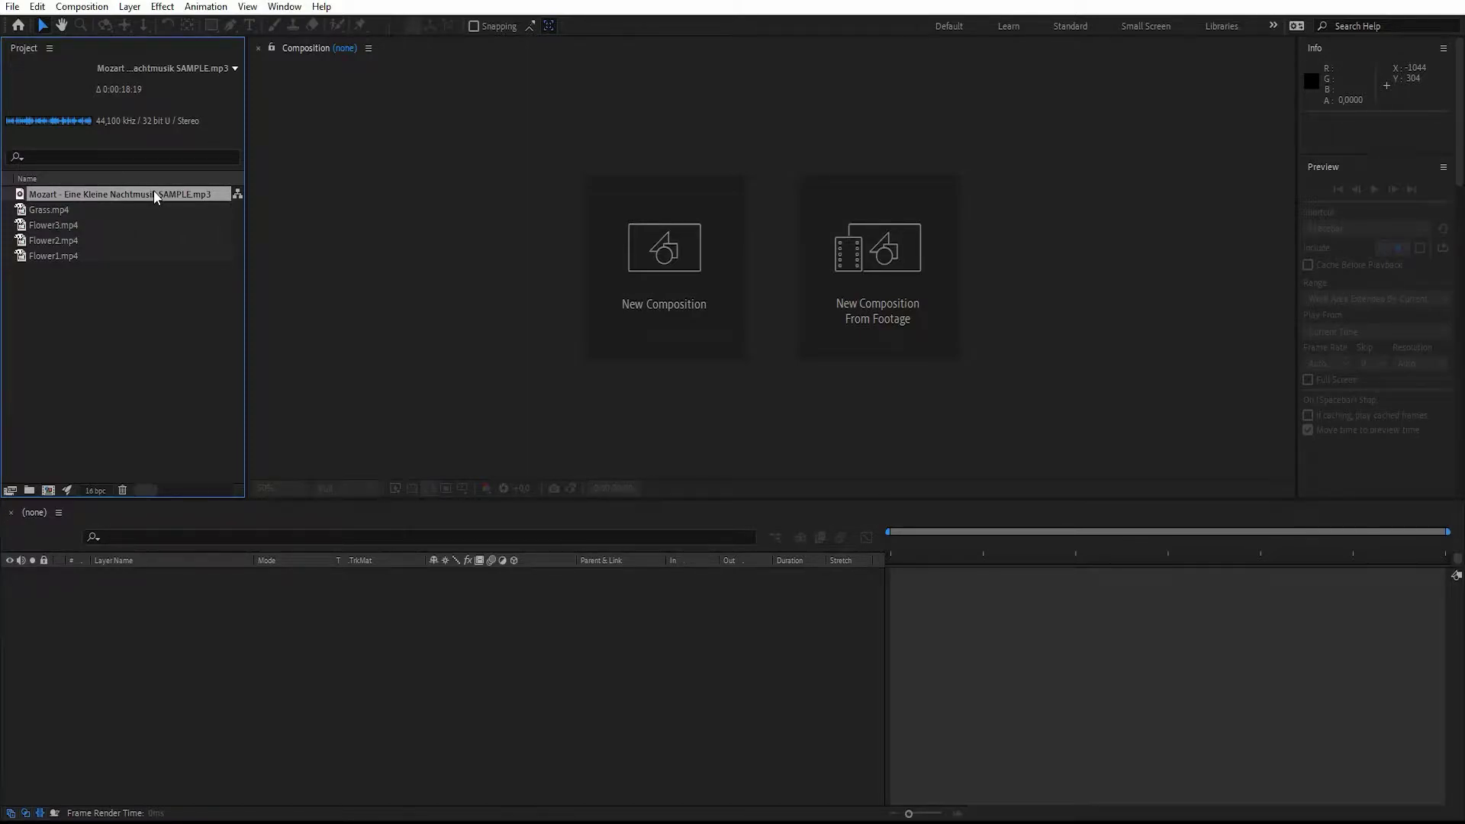
{"action": "left_click", "coordinate": [58, 208]}
{"action": "left_click", "coordinate": [72, 225]}
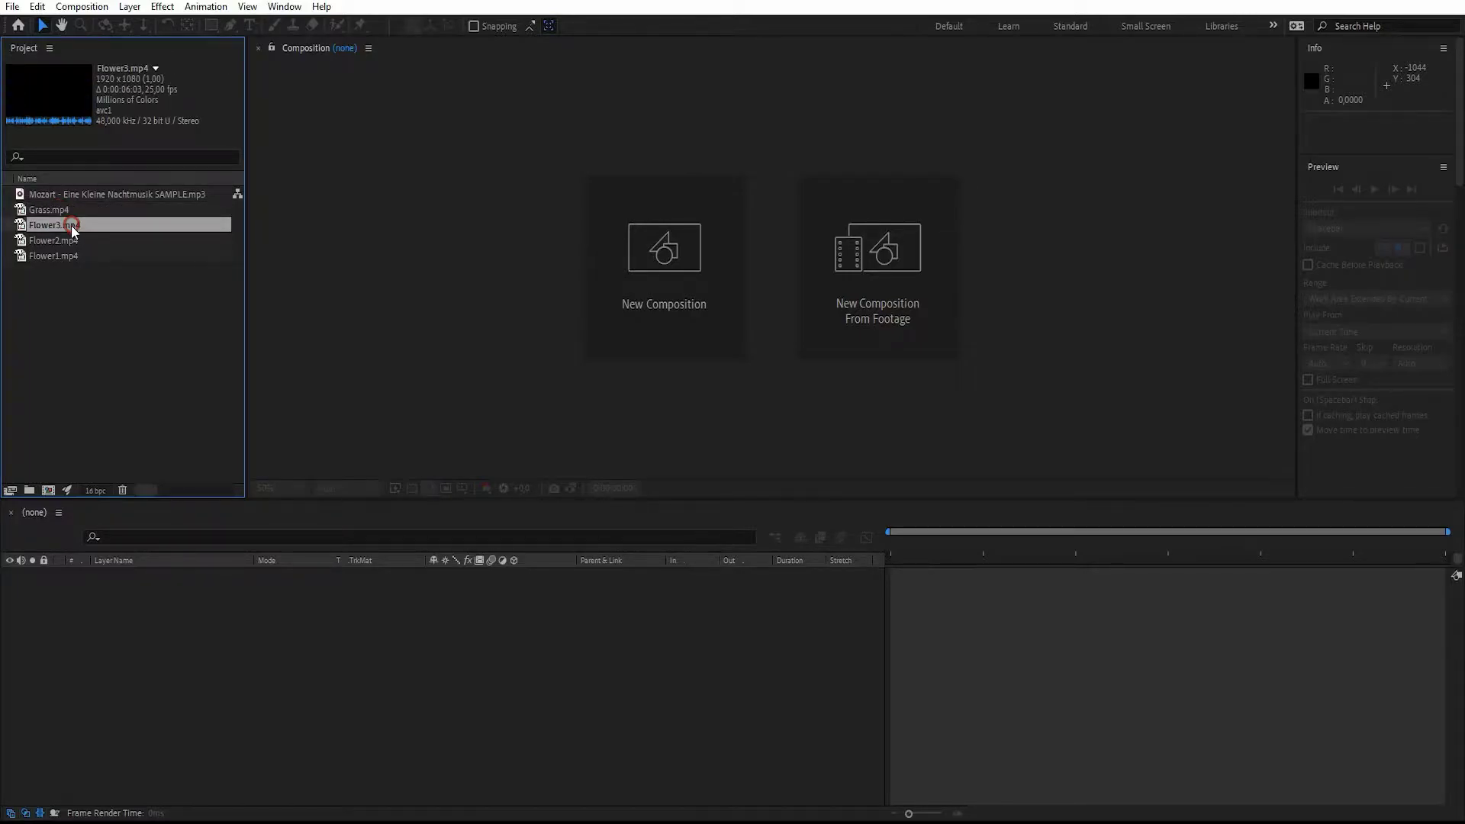
{"action": "left_click", "coordinate": [65, 241]}
{"action": "left_click", "coordinate": [64, 257]}
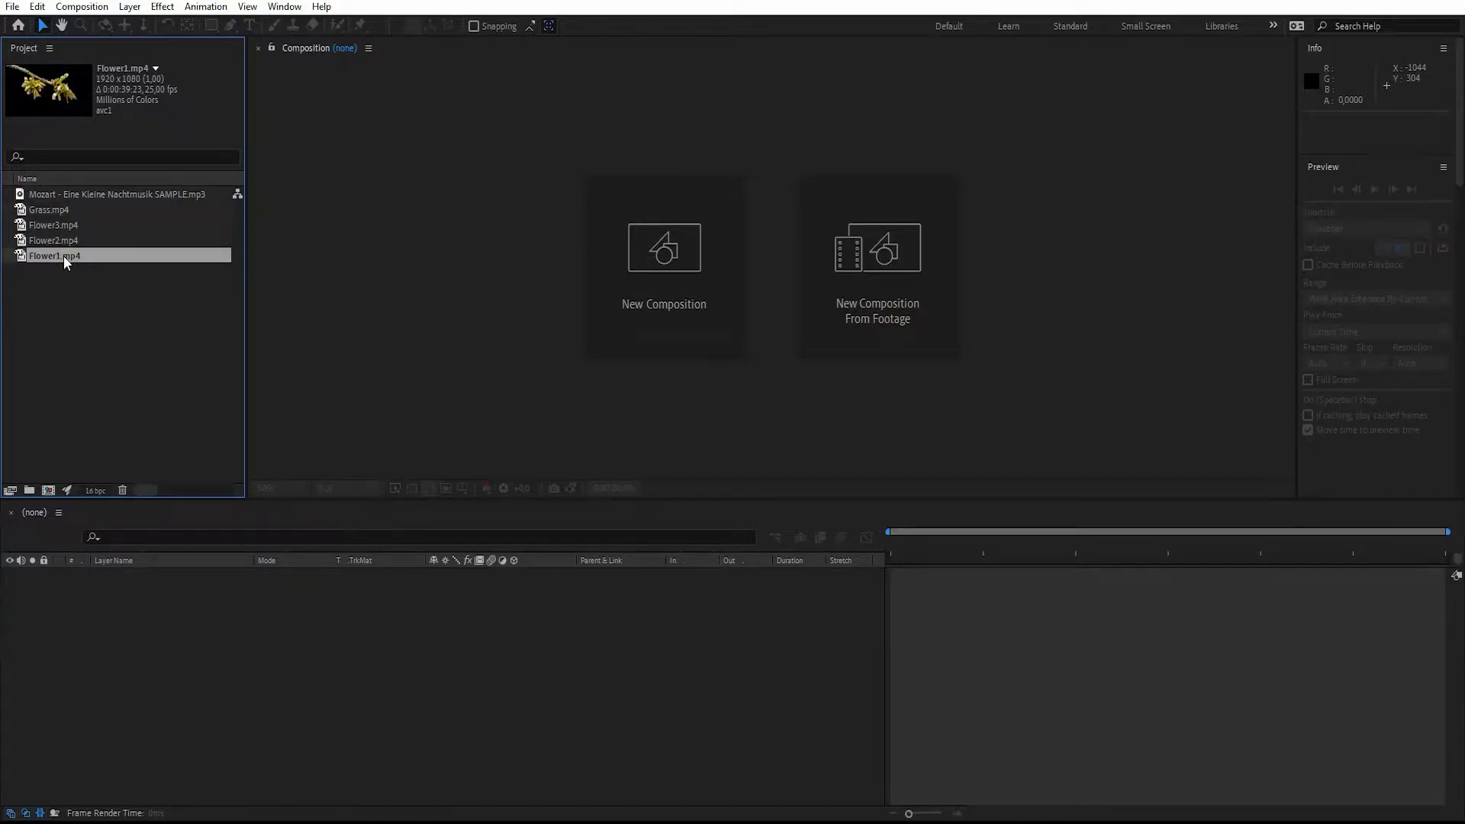
- Create a new composition named "Singing flower"
{"action": "right_click", "coordinate": [92, 295]}
{"action": "left_click", "coordinate": [137, 307]}
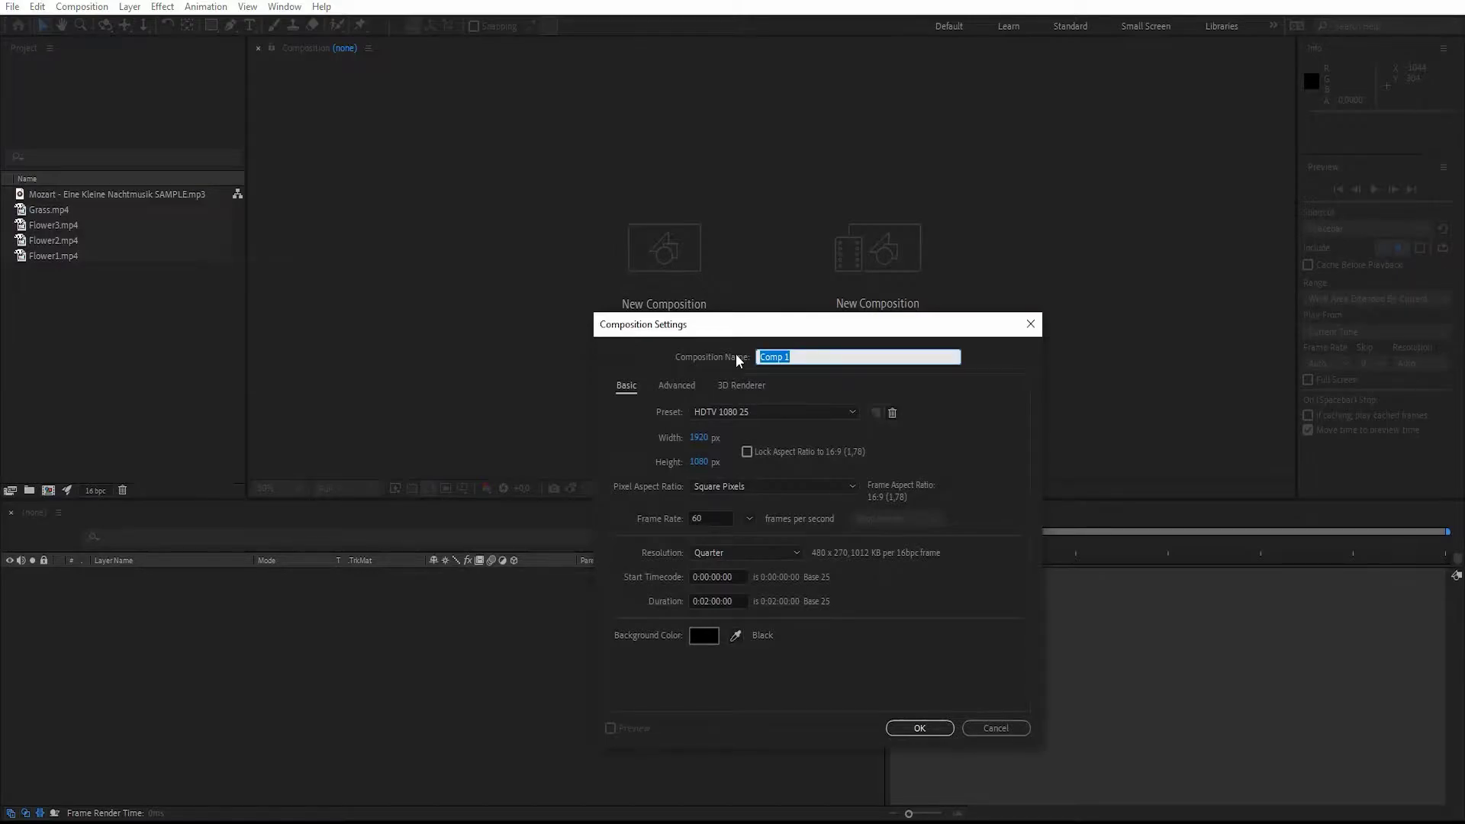
{"action": "type", "text": "Singing flower"}
{"action": "left_click", "coordinate": [920, 728]}
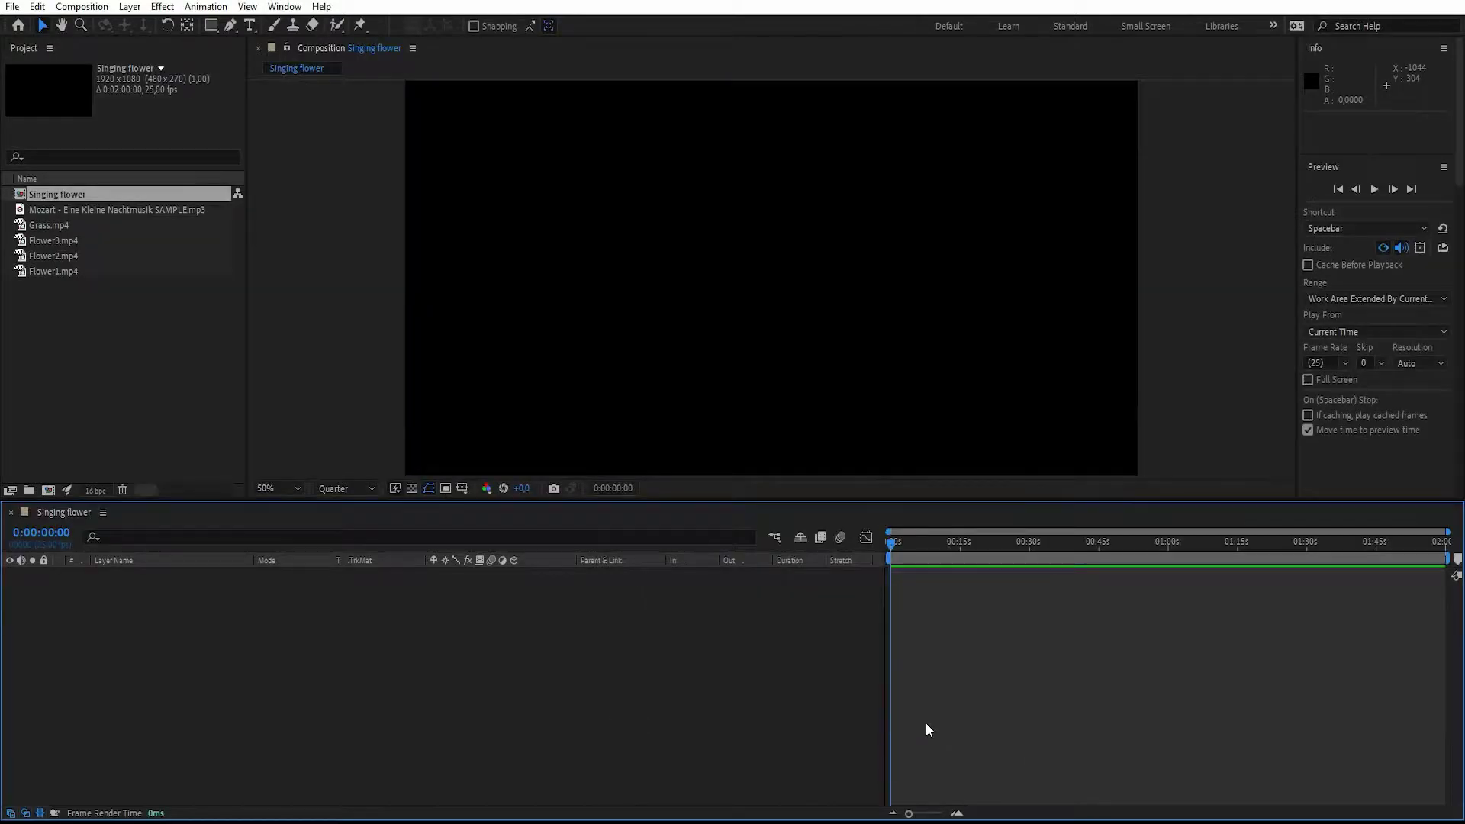
- Add the Mozart sample audio to the composition and shorten the work area to the end of the audio layer
{"action": "left_click_drag", "start_coordinate": [158, 208], "coordinate": [252, 586]}
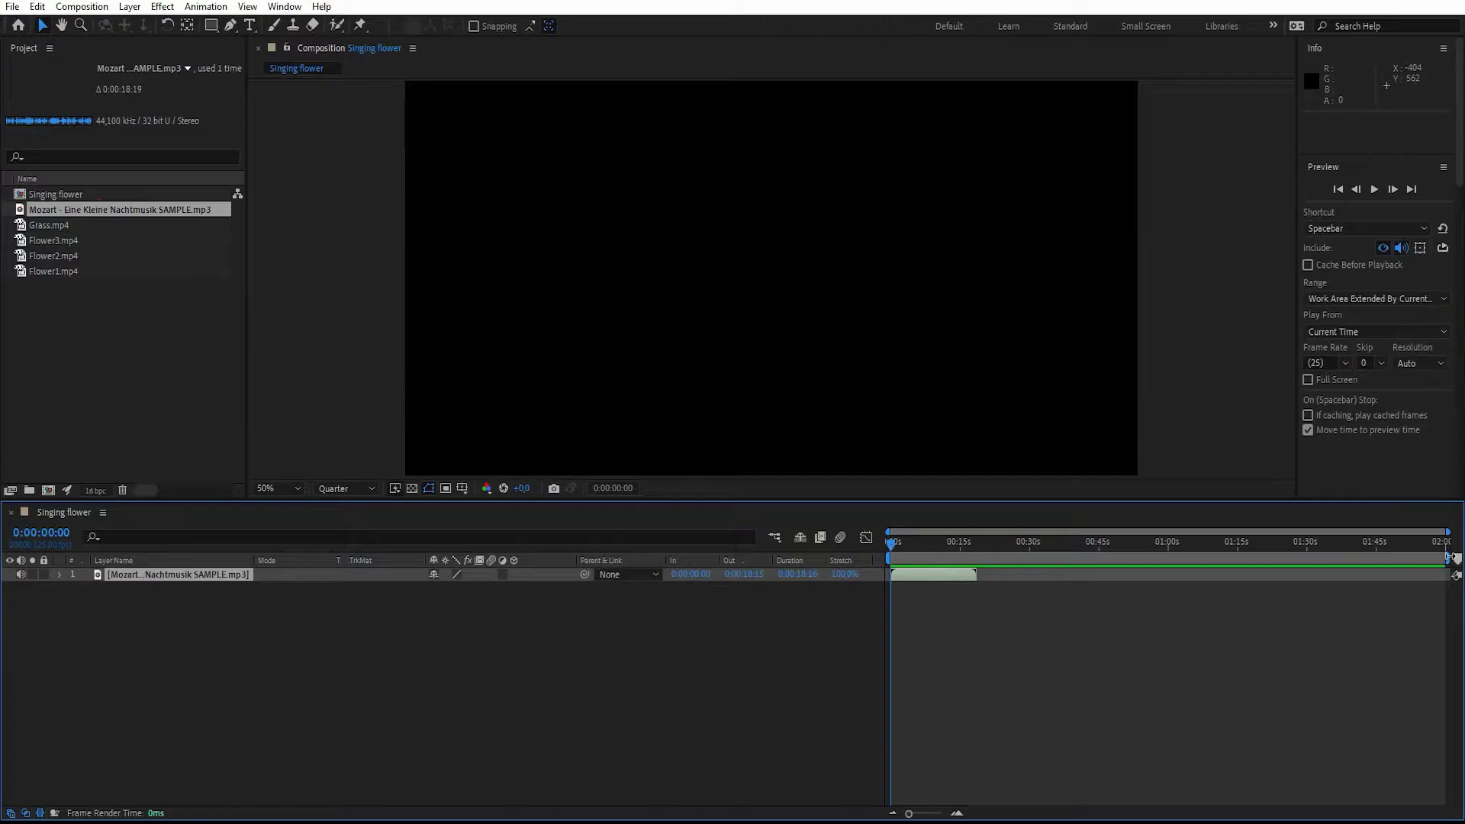
{"action": "left_click_drag", "start_coordinate": [1452, 558], "coordinate": [988, 585]}
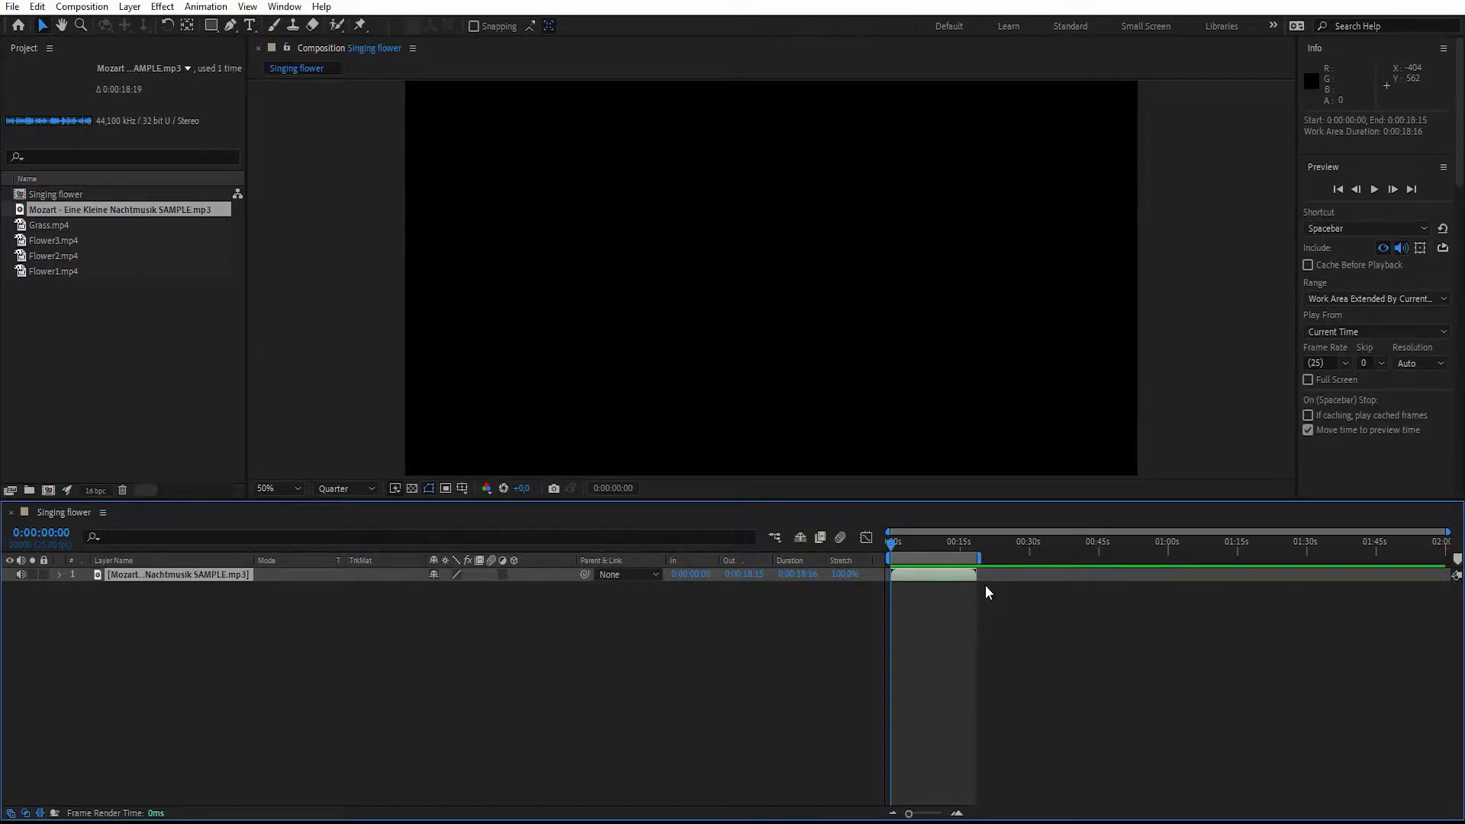
- Convert the Mozart layer's audio to keyframes with the Keyframe Assistant
{"action": "right_click", "coordinate": [129, 573]}
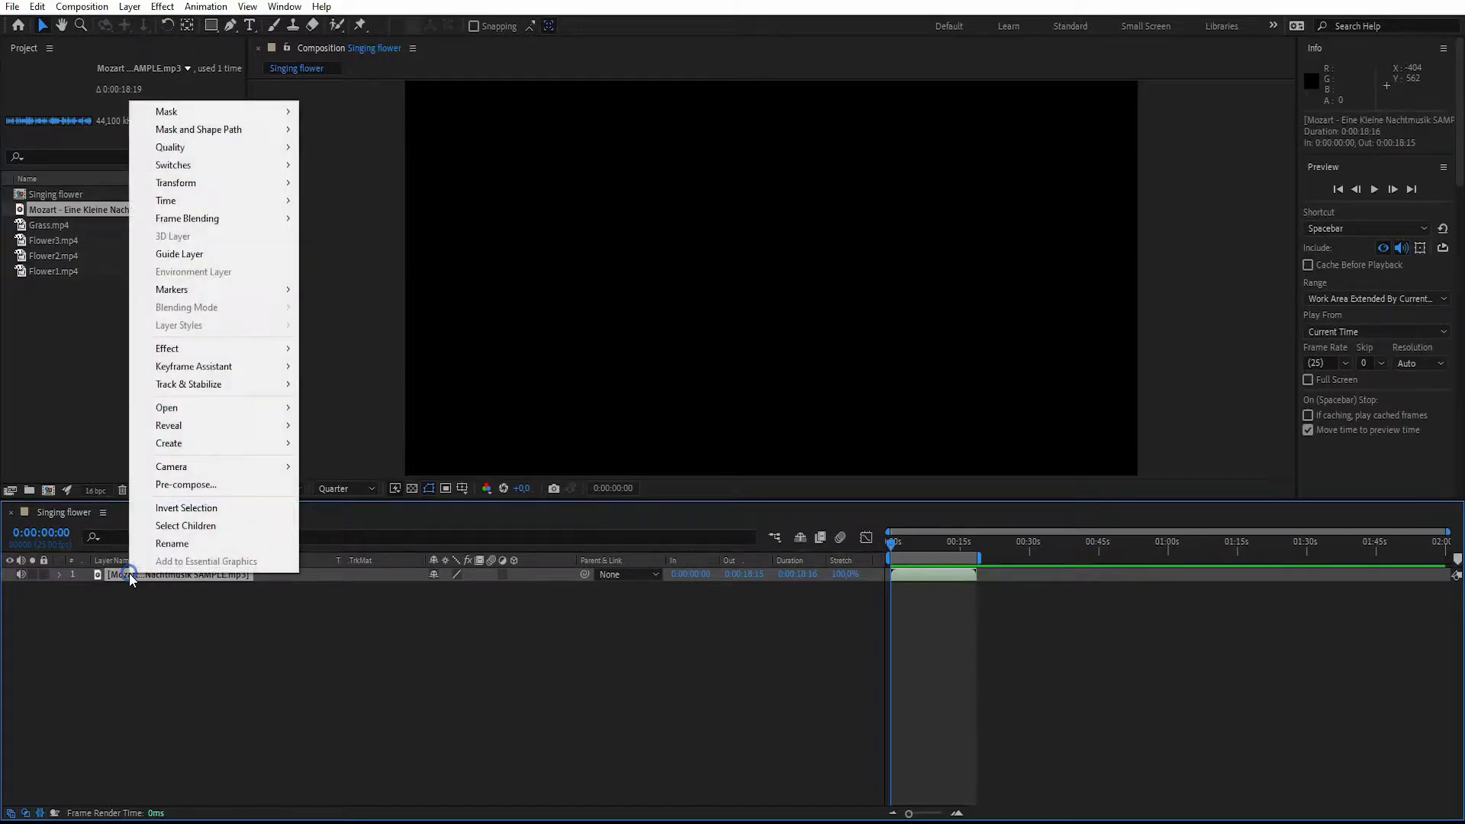
{"action": "mouse_move", "coordinate": [213, 369]}
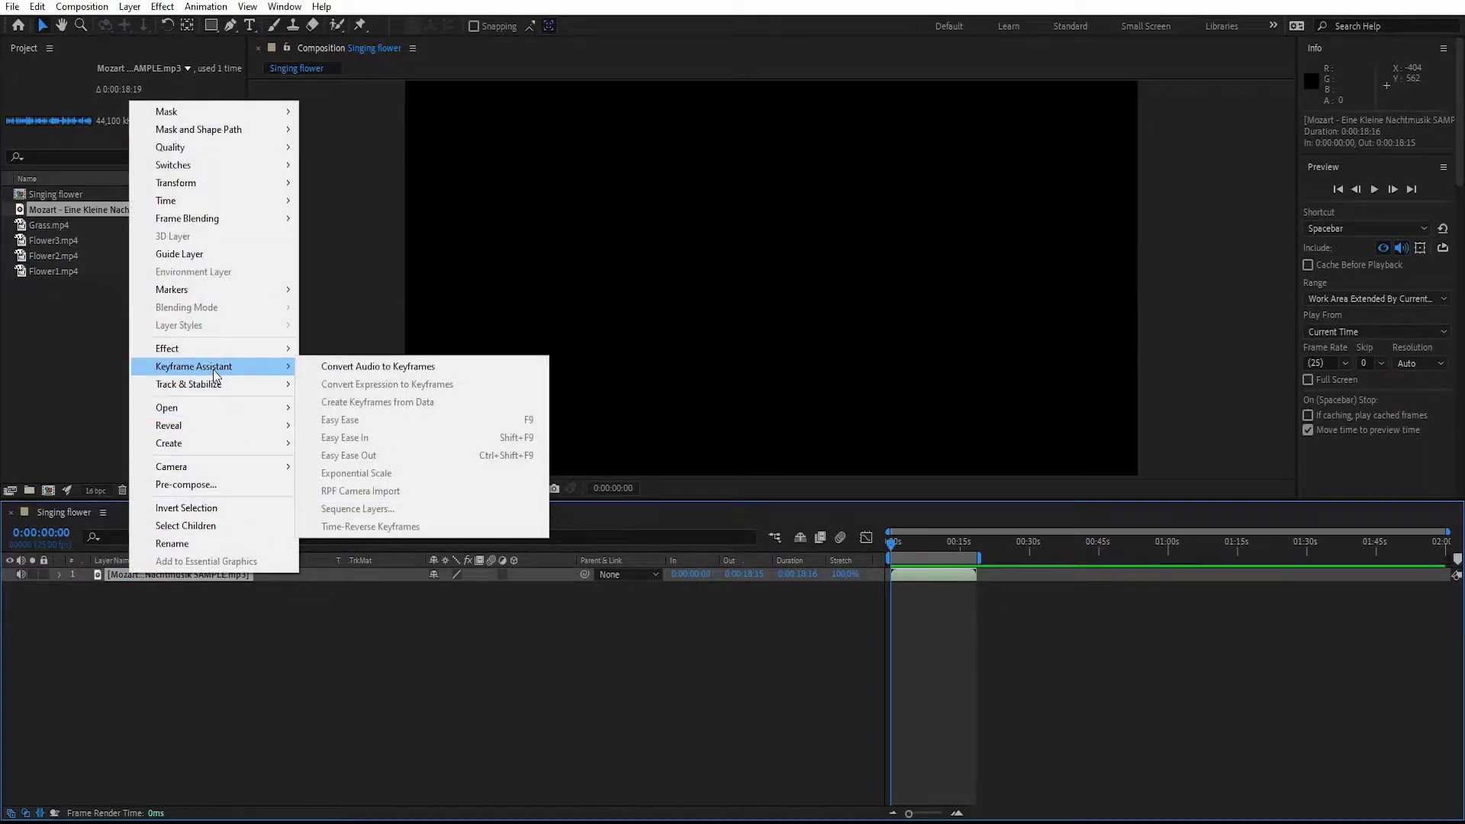
{"action": "left_click", "coordinate": [354, 369]}
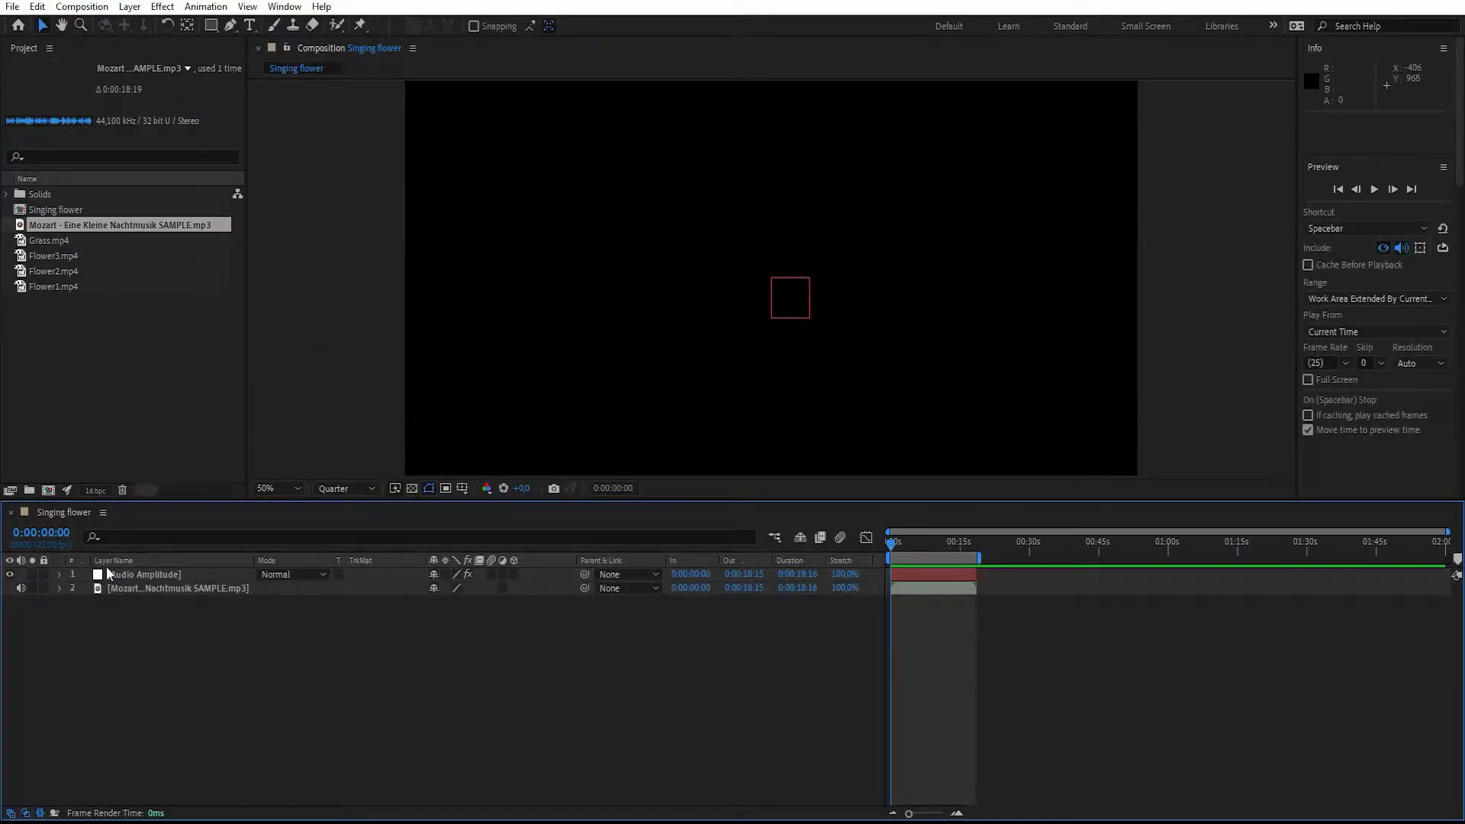
- Delete the Left Channel and Right Channel effects from the Audio Amplitude layer
{"action": "left_click", "coordinate": [60, 575]}
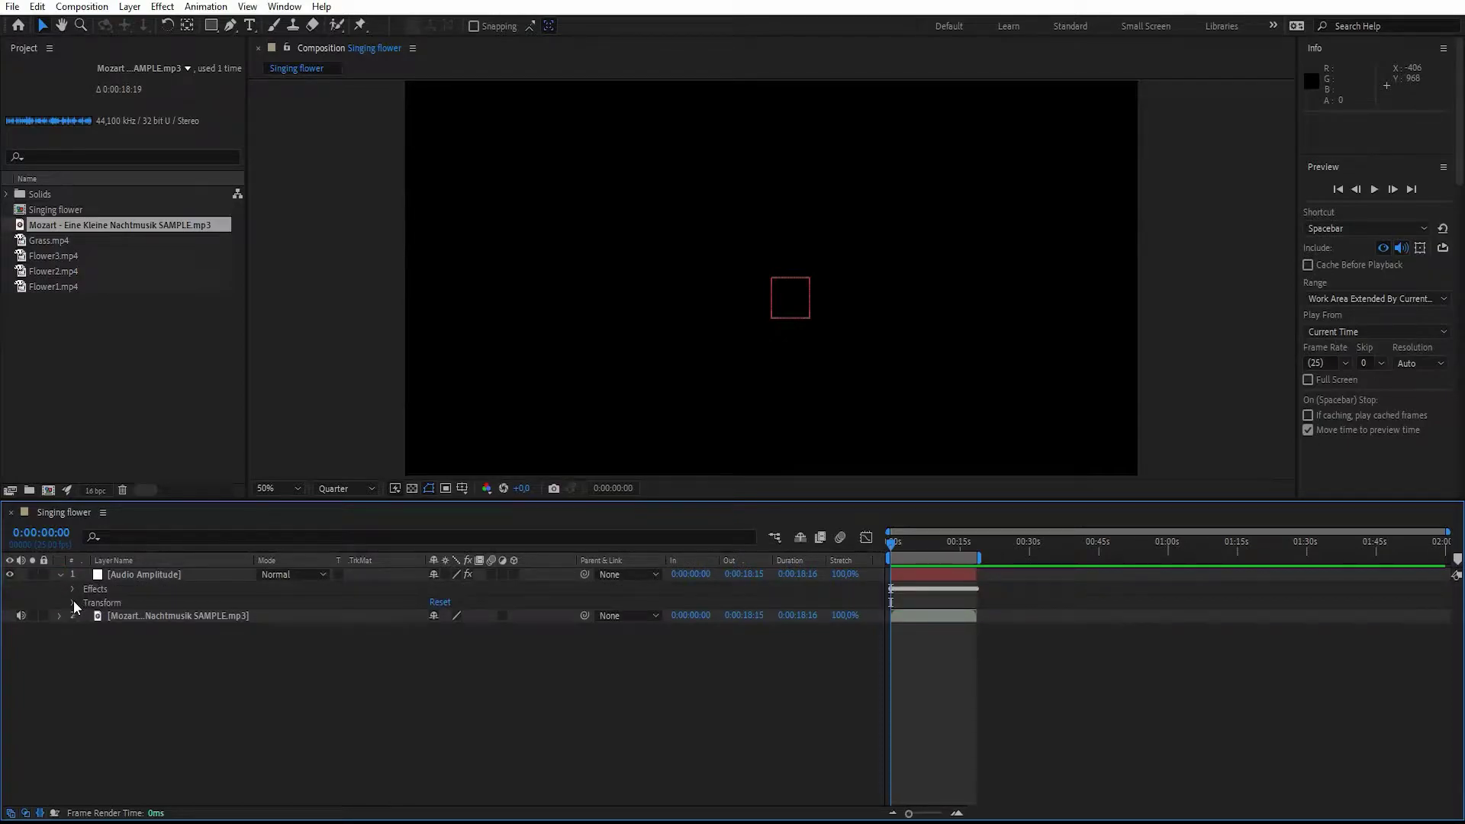
{"action": "left_click", "coordinate": [72, 589]}
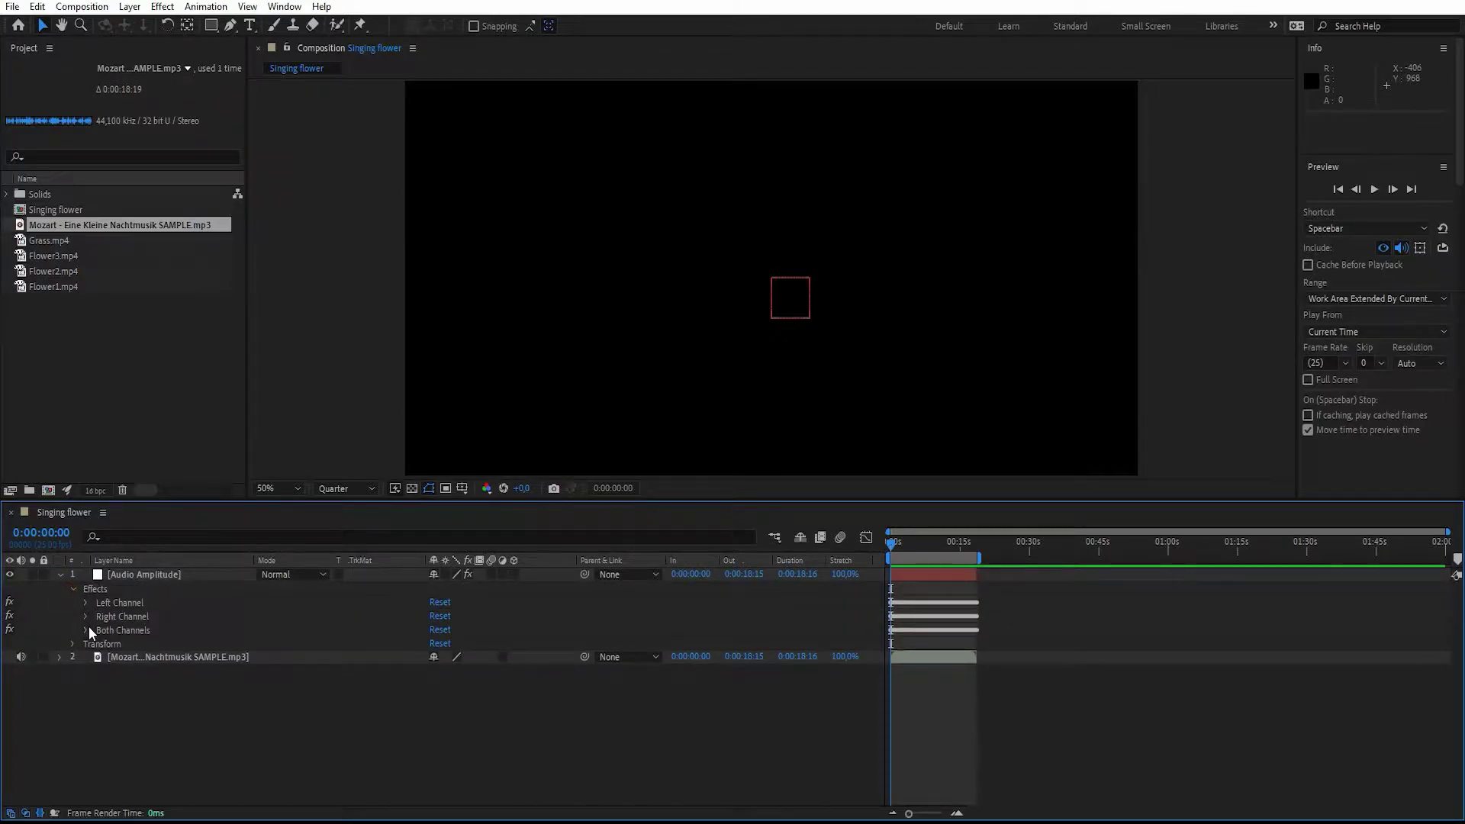
{"action": "left_click", "coordinate": [140, 602]}
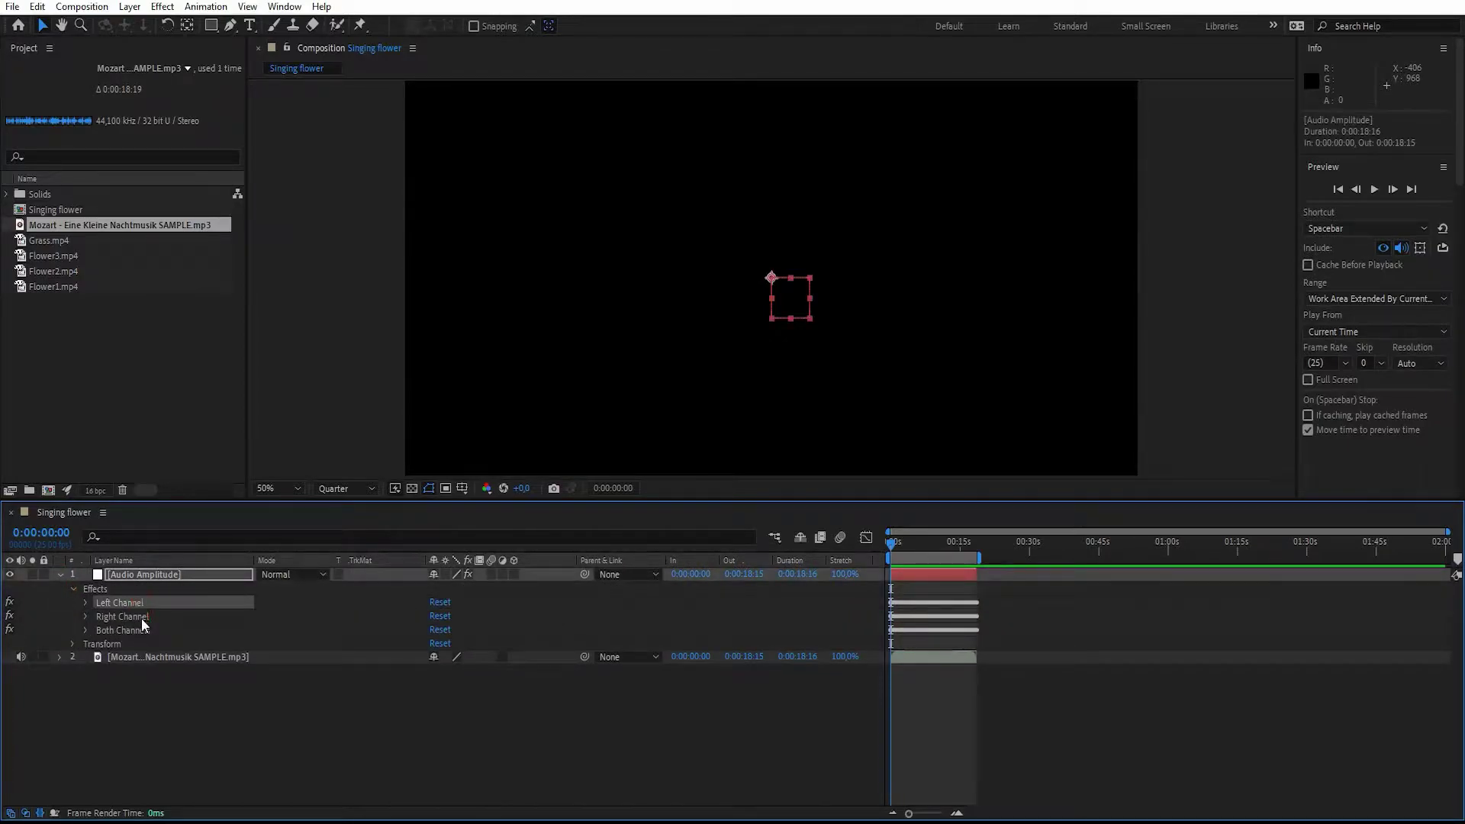
{"action": "left_click", "coordinate": [140, 616], "text": "shift"}
{"action": "key", "text": "Delete"}
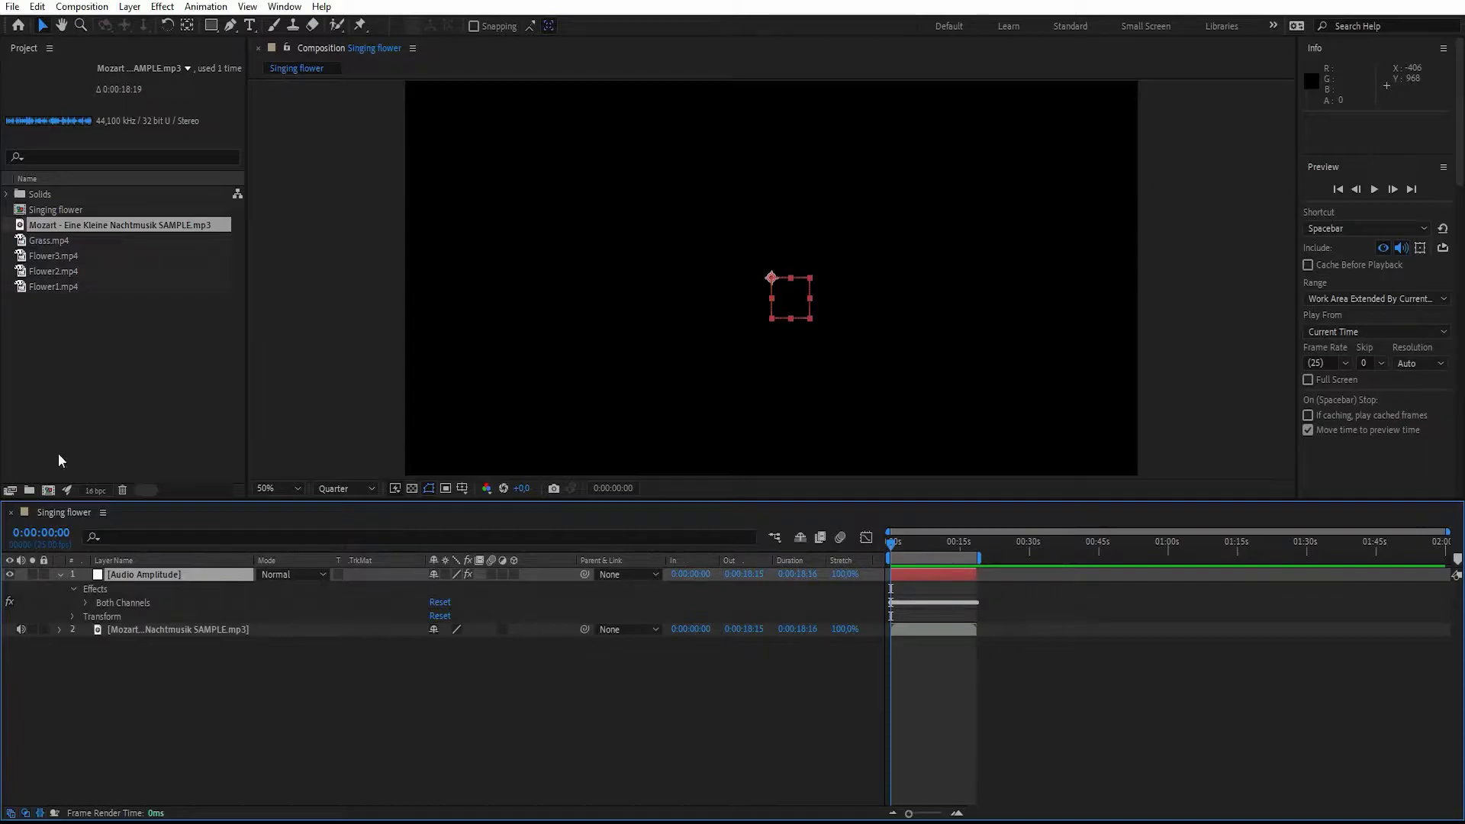
- Add Flower1.mp4 as the top layer from the start of the composition and preview it with the music
{"action": "left_click_drag", "start_coordinate": [49, 290], "coordinate": [642, 561]}
{"action": "key", "text": "space"}
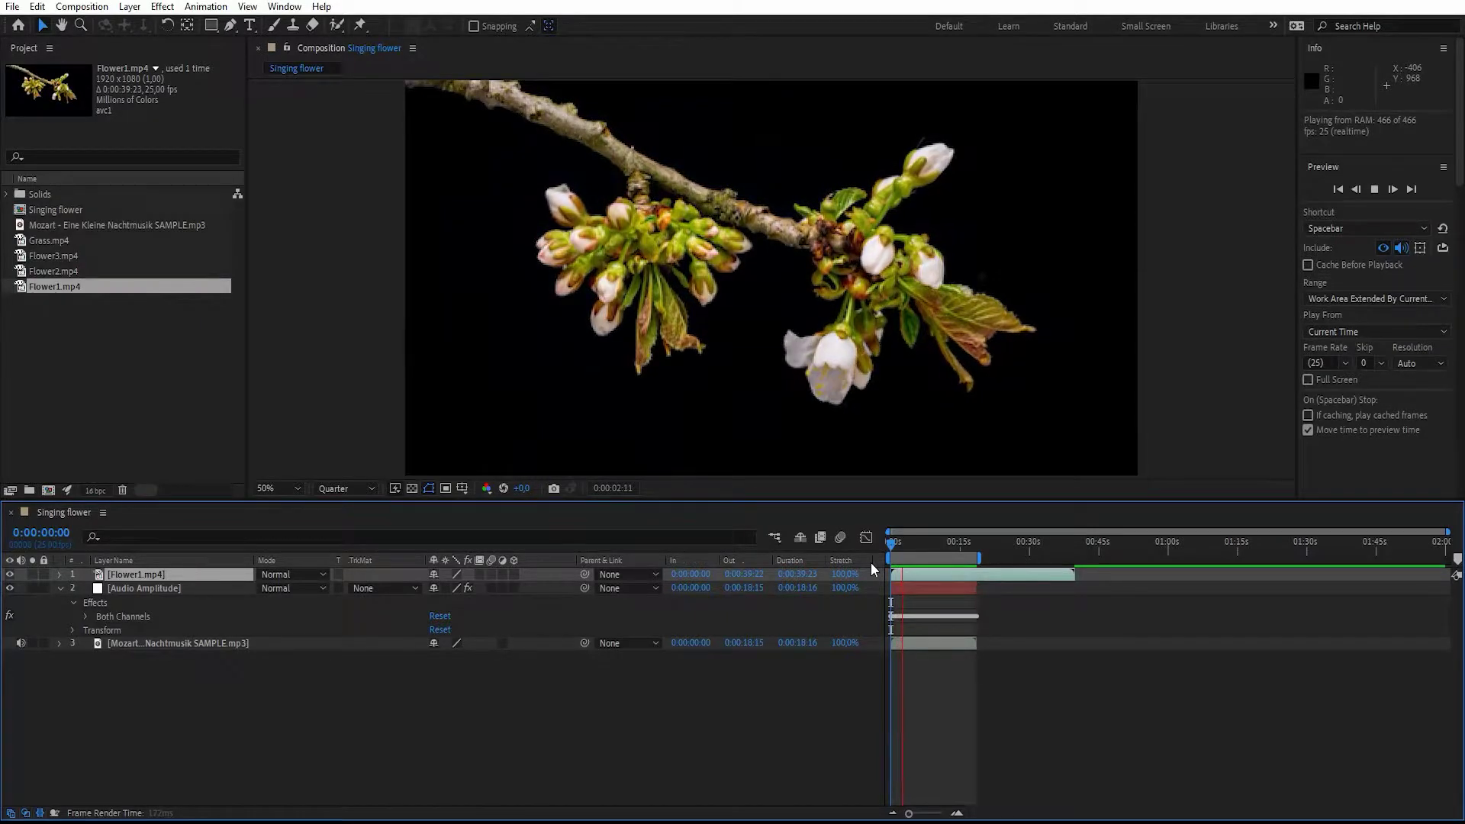
{"action": "key", "text": "space"}
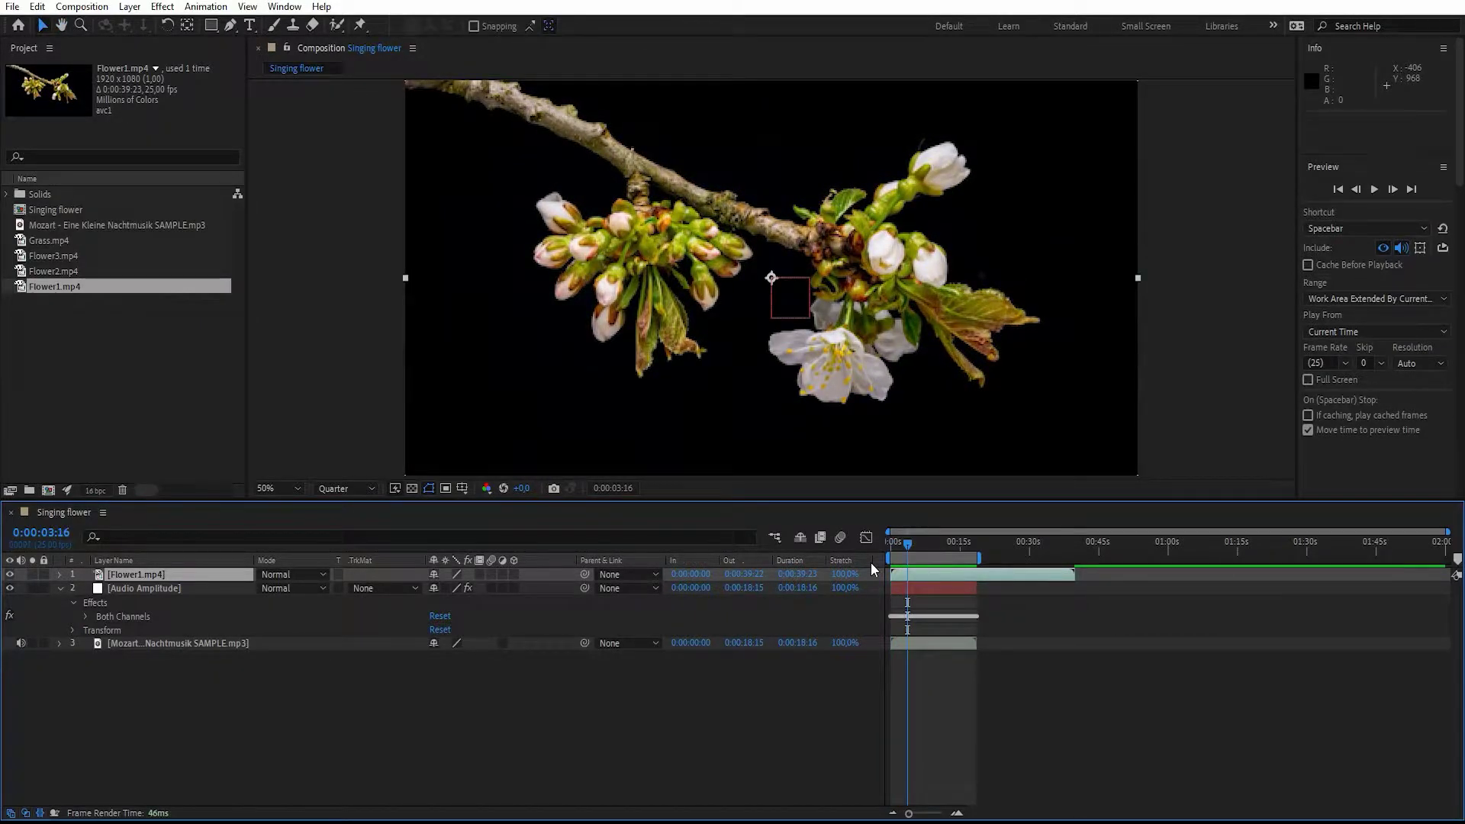
{"action": "key", "text": "space"}
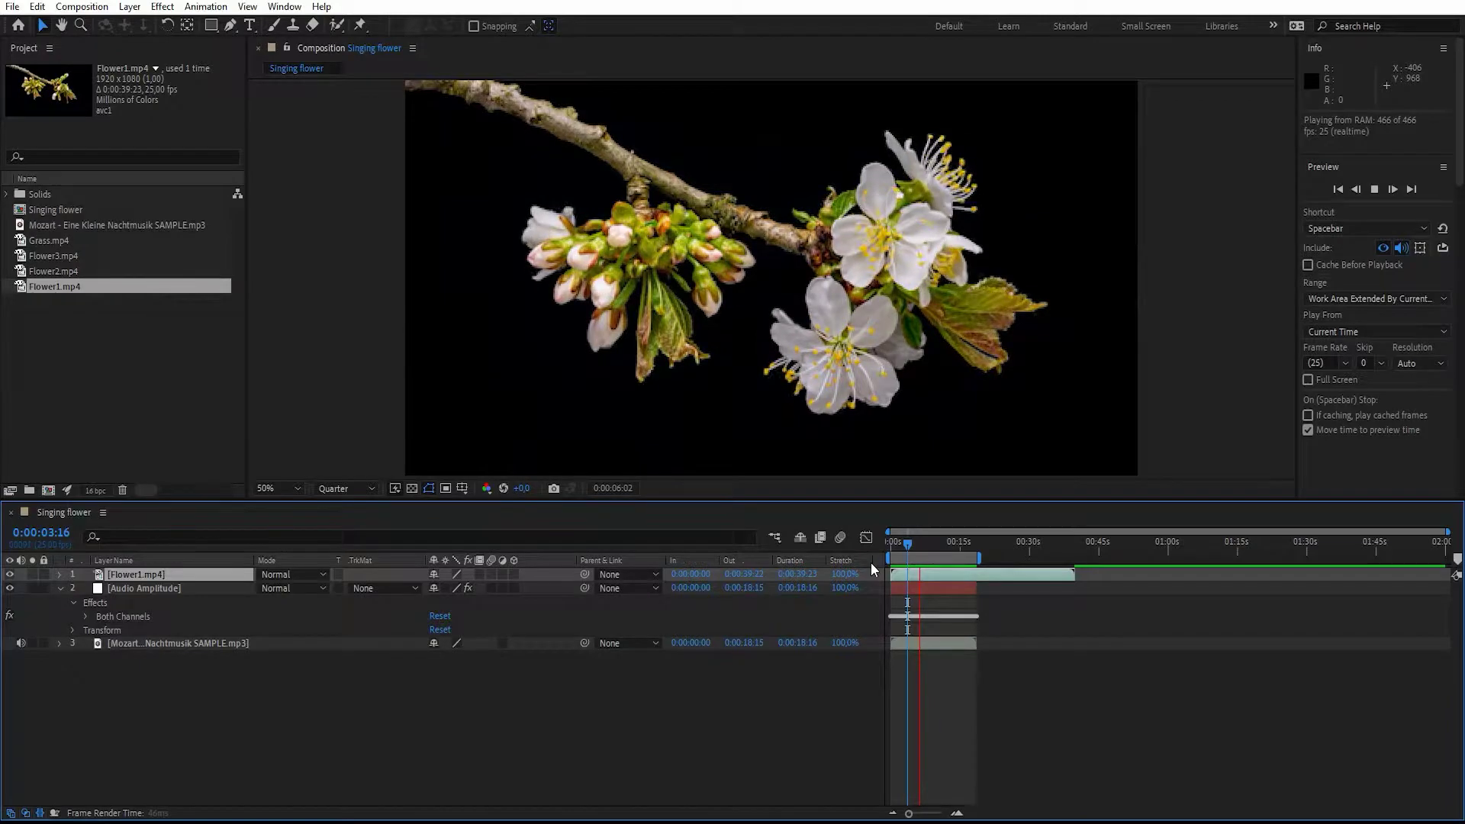
{"action": "key", "text": "space"}
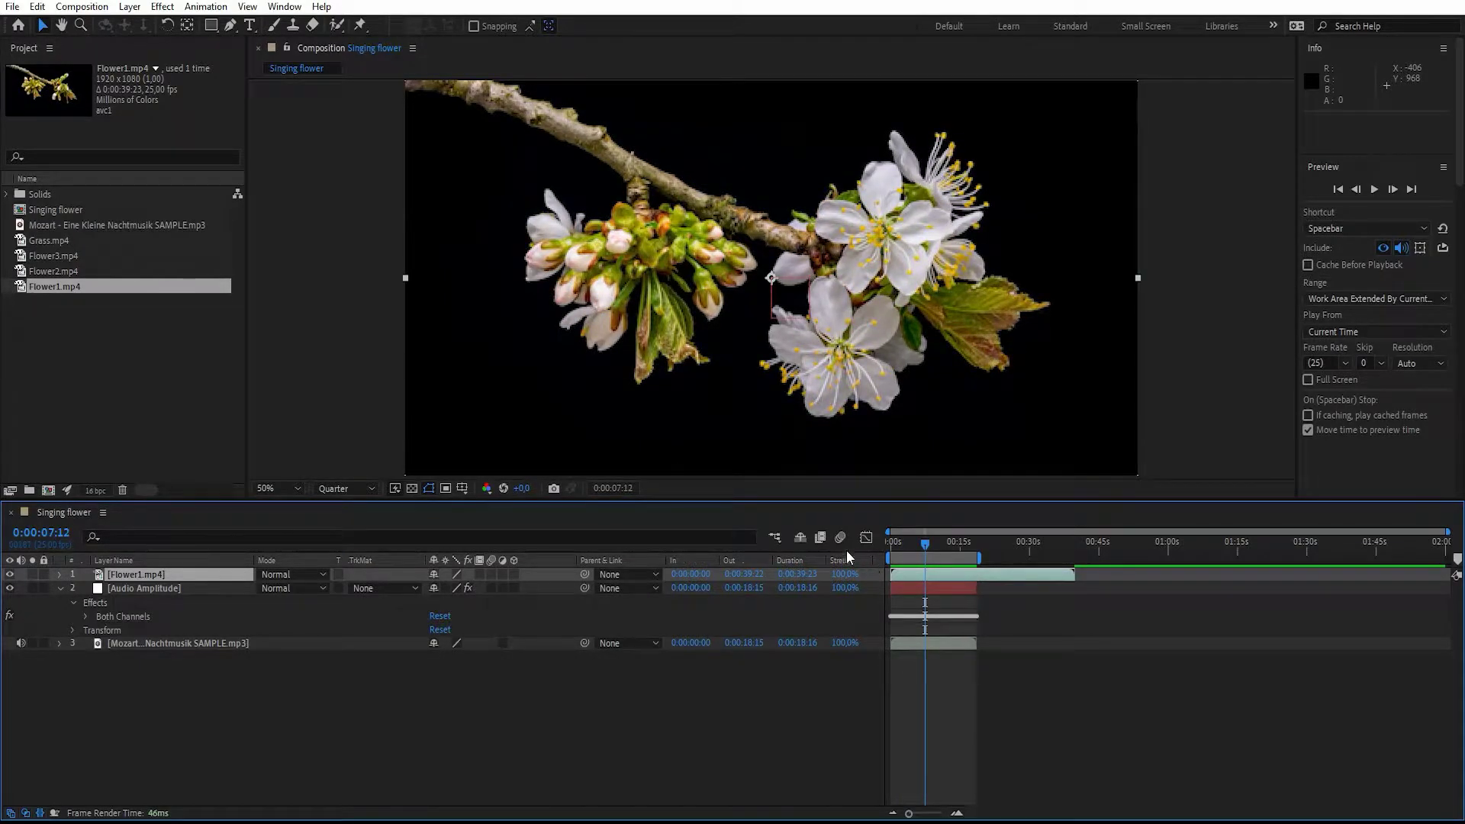
- Add Flower2.mp4 above Flower1.mp4 and shift the clip to start at 0:00:03:20, using playback to find the music change
{"action": "left_click_drag", "start_coordinate": [57, 274], "coordinate": [162, 570]}
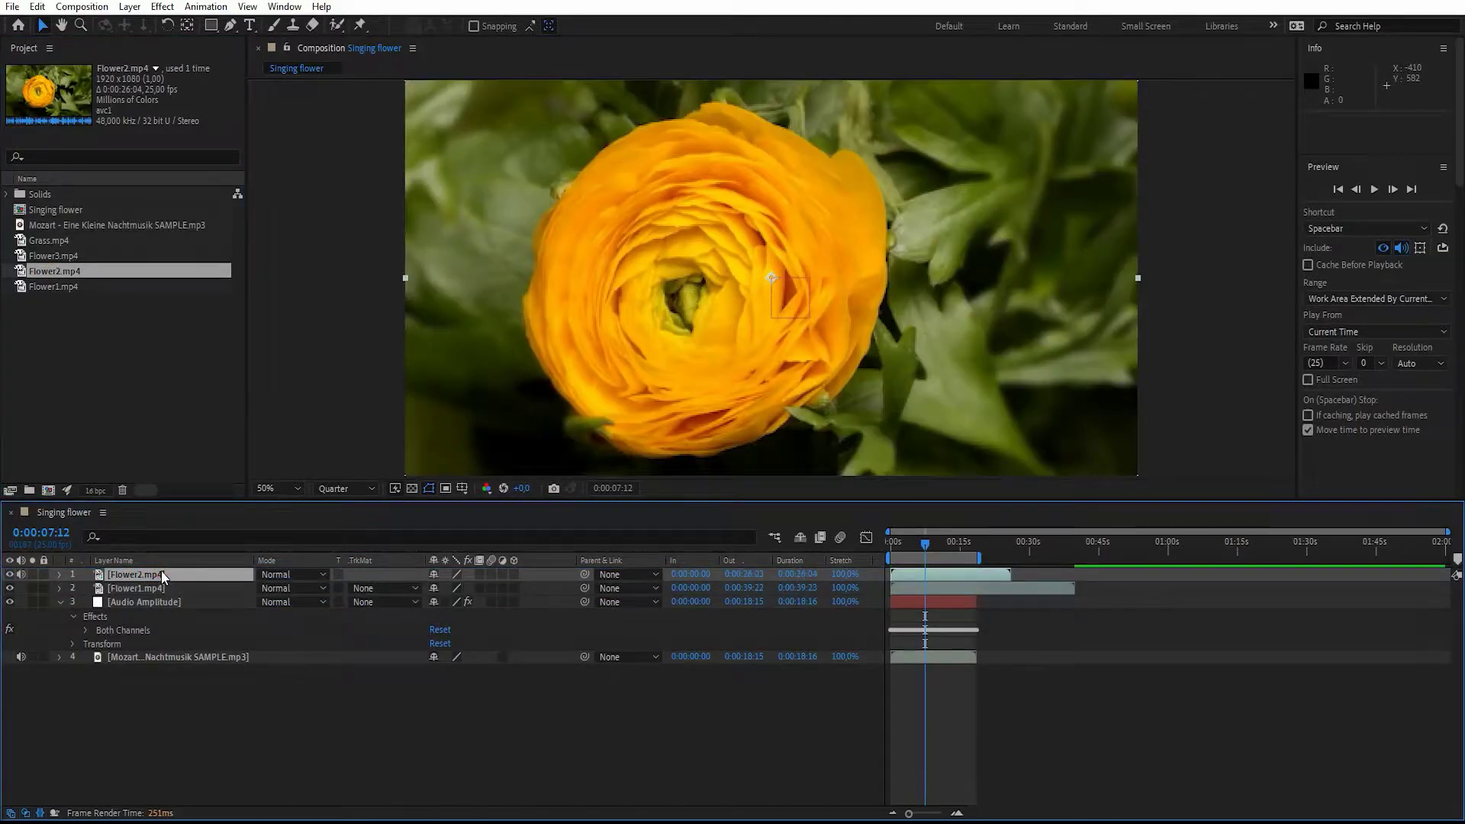
{"action": "left_click_drag", "start_coordinate": [903, 575], "coordinate": [876, 548]}
{"action": "key", "text": "space"}
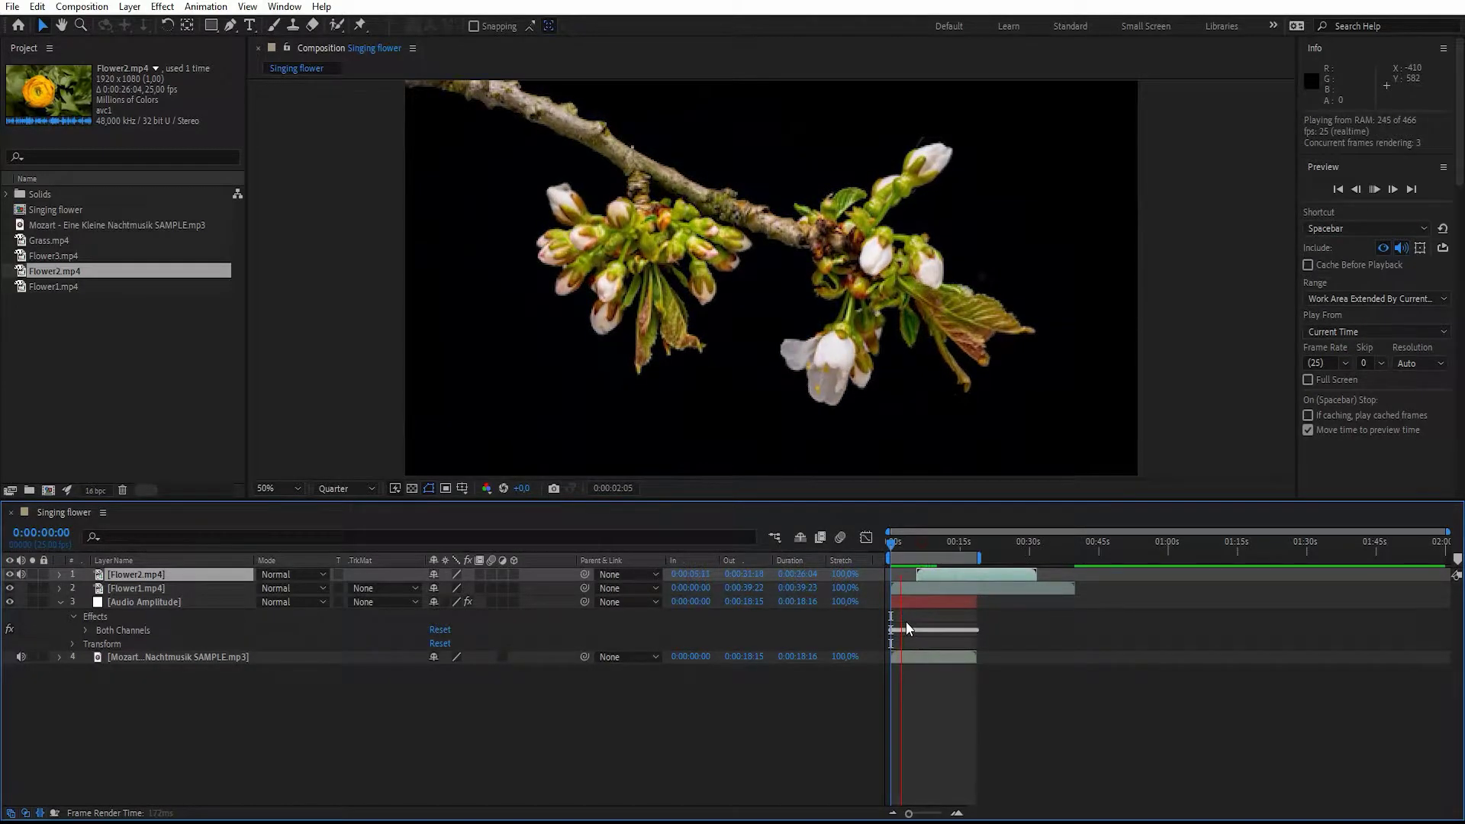
{"action": "key", "text": "space"}
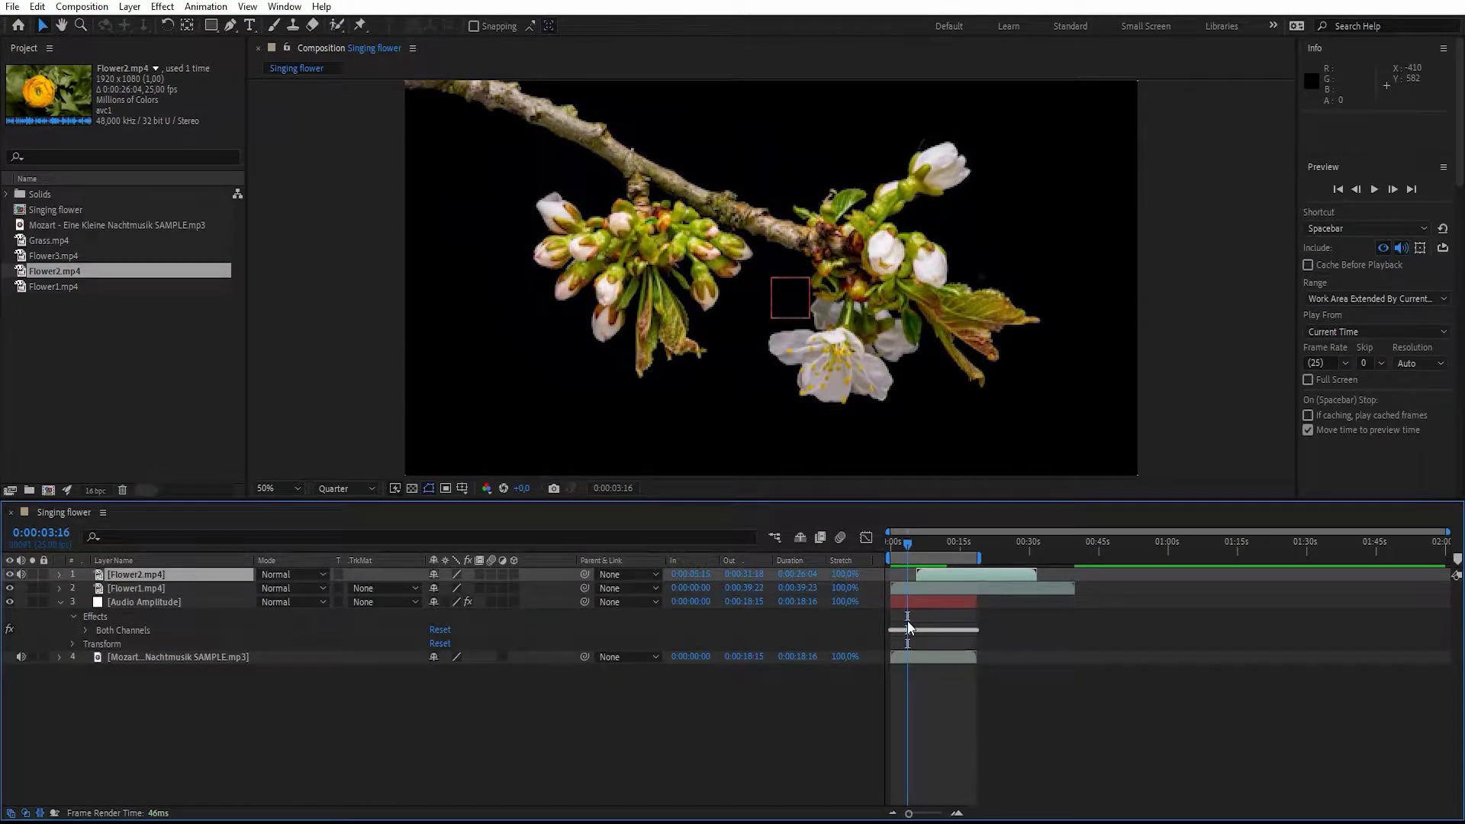
{"action": "left_click_drag", "start_coordinate": [933, 580], "coordinate": [927, 579]}
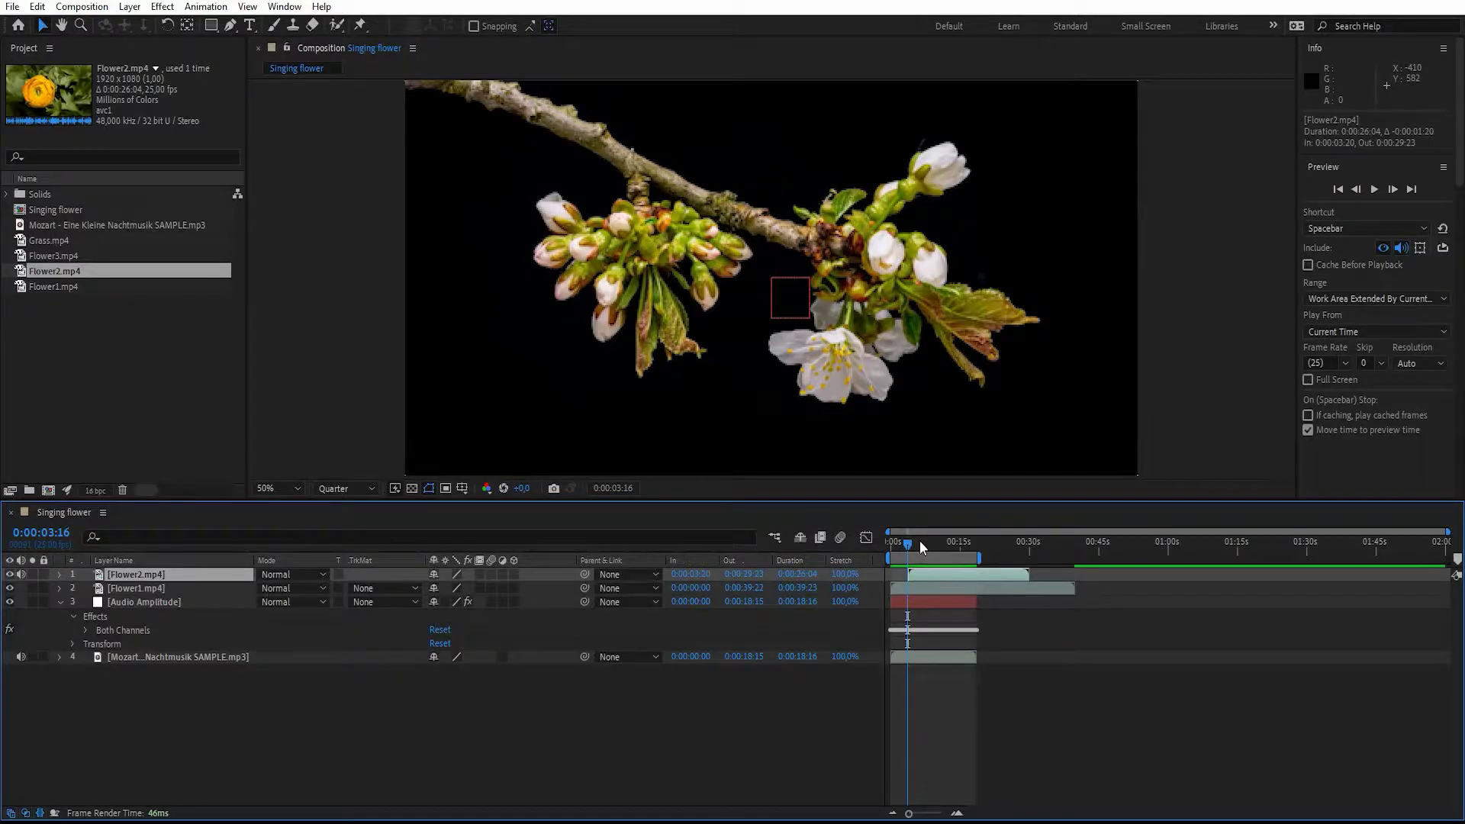
- Play the composition to the following music change and add Flower3.mp4 as the top layer, starting at 0:00:07:10
{"action": "key", "text": "Home"}
{"action": "key", "text": "space"}
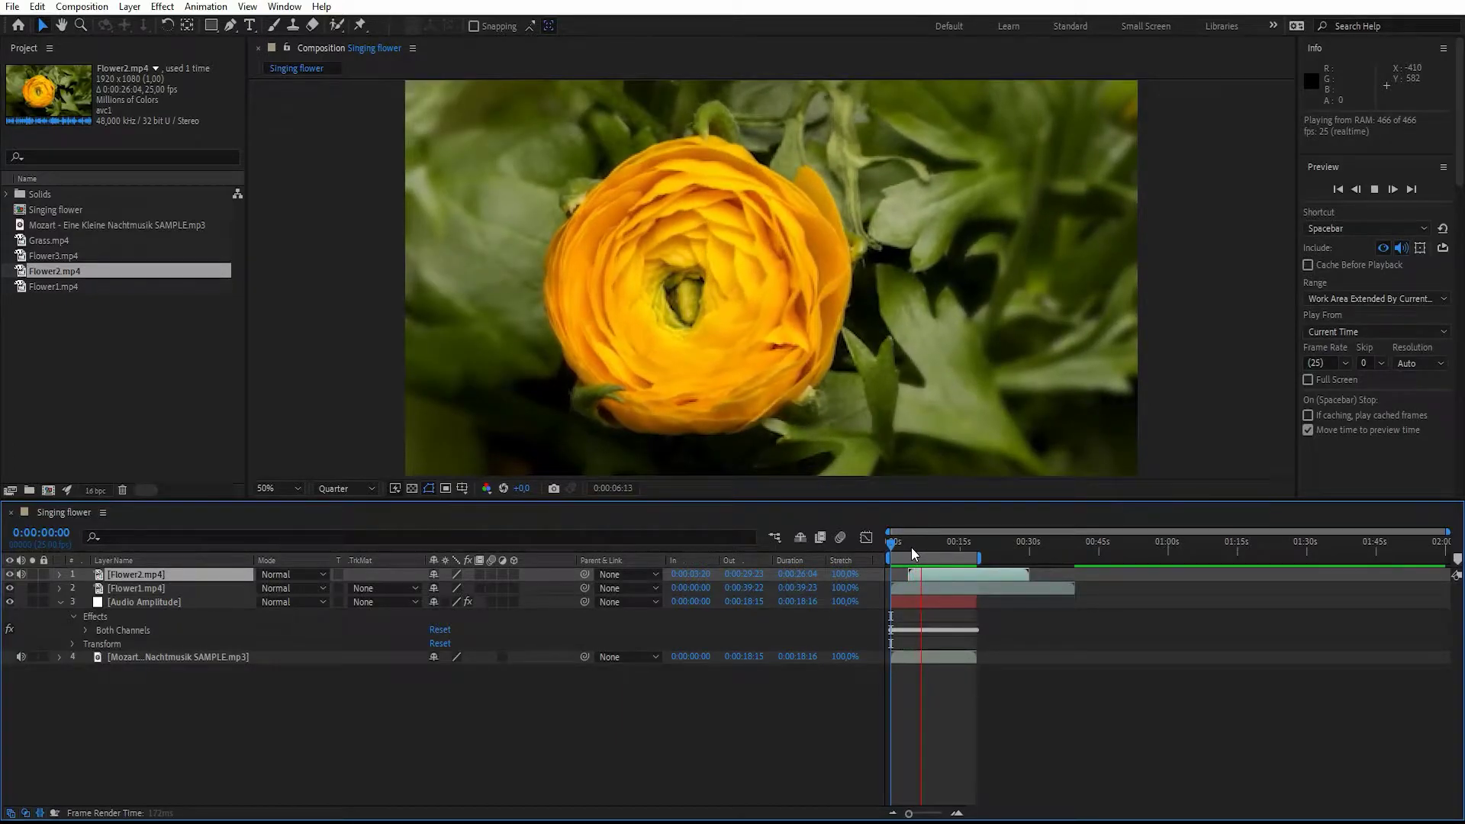
{"action": "key", "text": "space"}
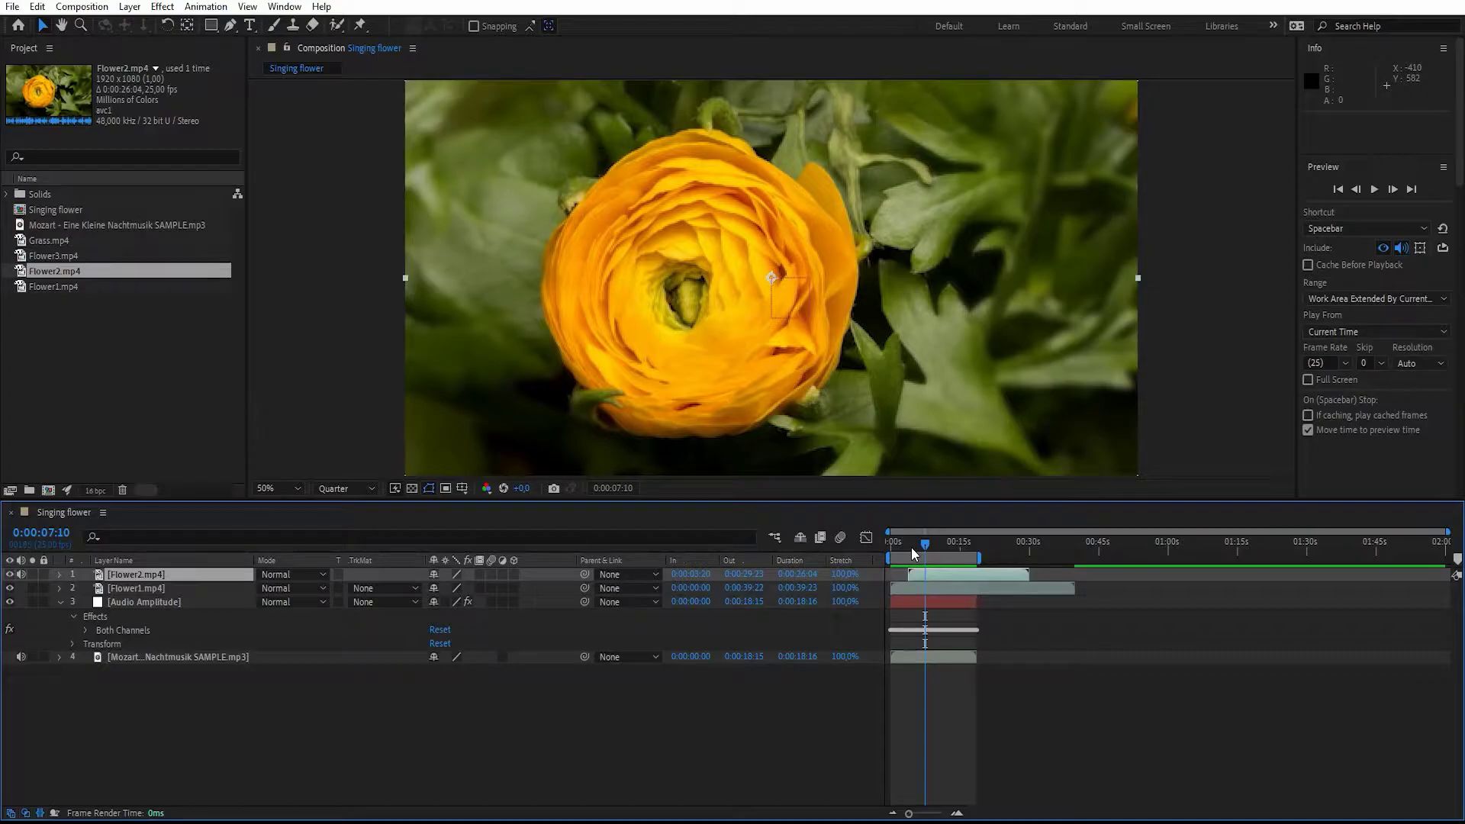
{"action": "left_click_drag", "start_coordinate": [58, 261], "coordinate": [167, 572]}
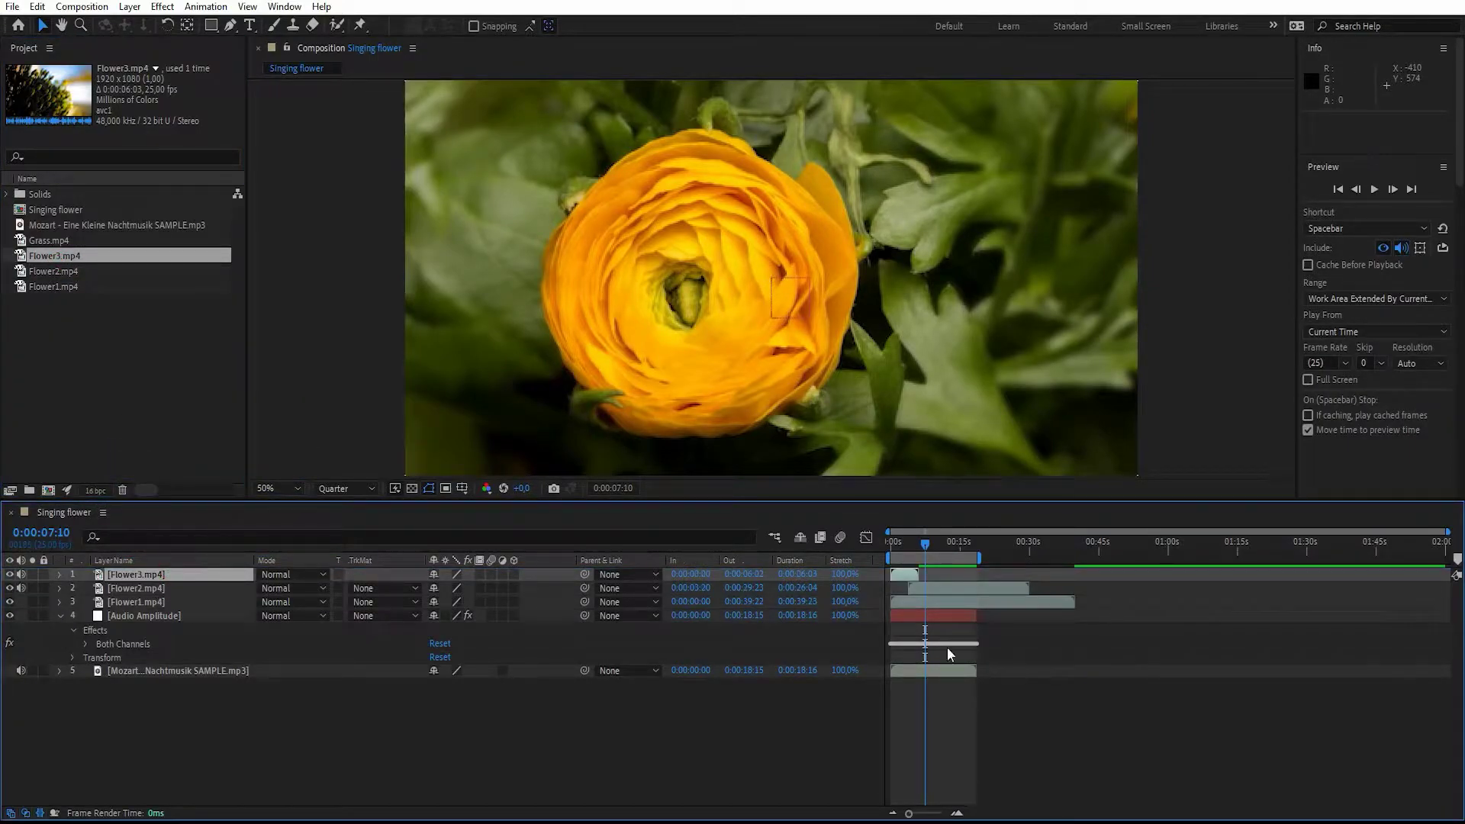
{"action": "mouse_move", "coordinate": [898, 569]}
{"action": "left_mouse_down"}
{"action": "mouse_move", "coordinate": [937, 572]}
{"action": "mouse_move", "coordinate": [890, 547]}
{"action": "left_mouse_up"}
- Add Grass.mp4 as the top layer starting at 0:00:11:22, mute the Grass, Flower3 and Flower2 layers, and preview the sequence
{"action": "key", "text": "space"}
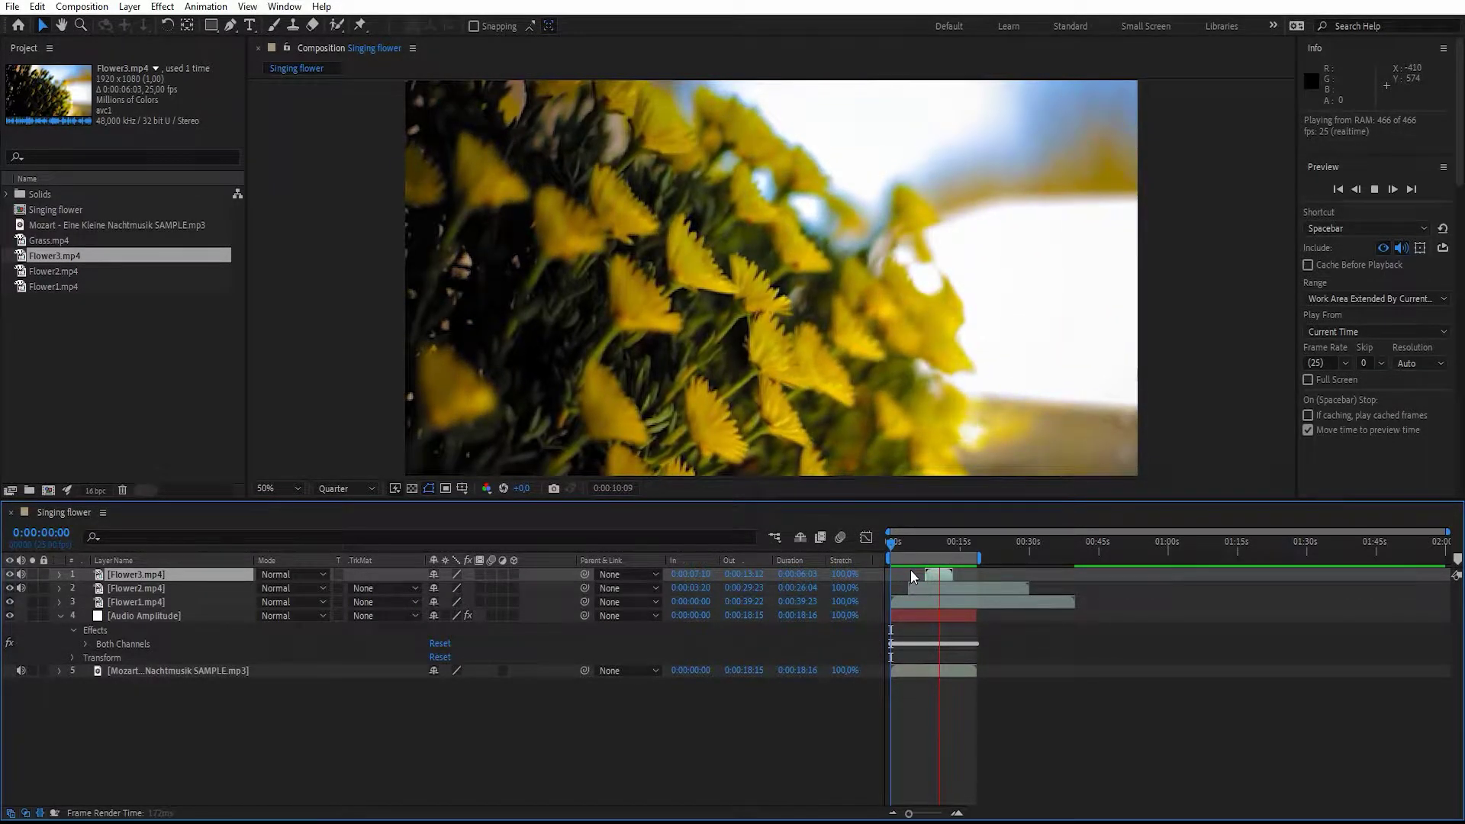
{"action": "key", "text": "space"}
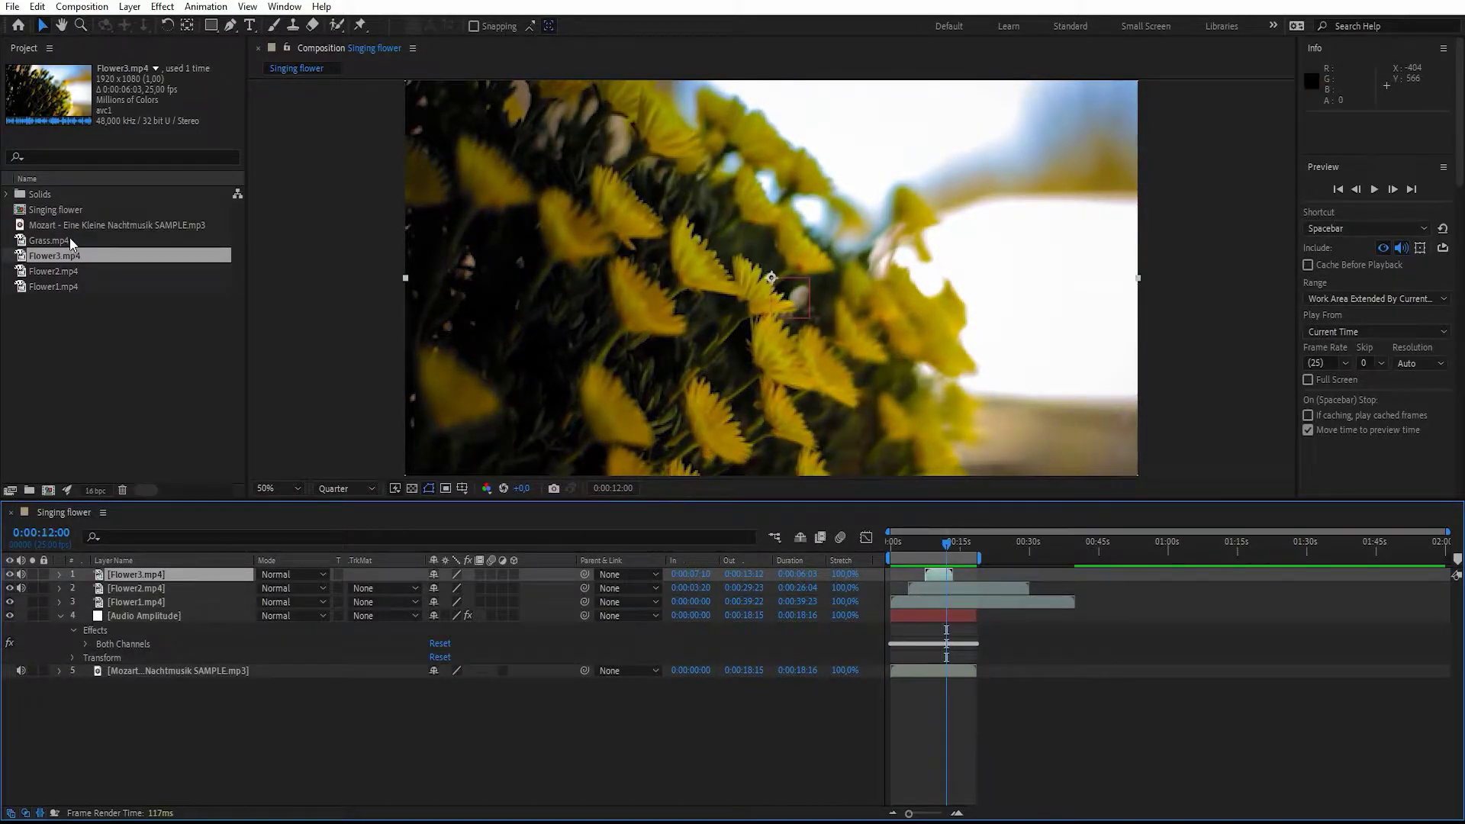
{"action": "left_click_drag", "start_coordinate": [70, 242], "coordinate": [219, 579]}
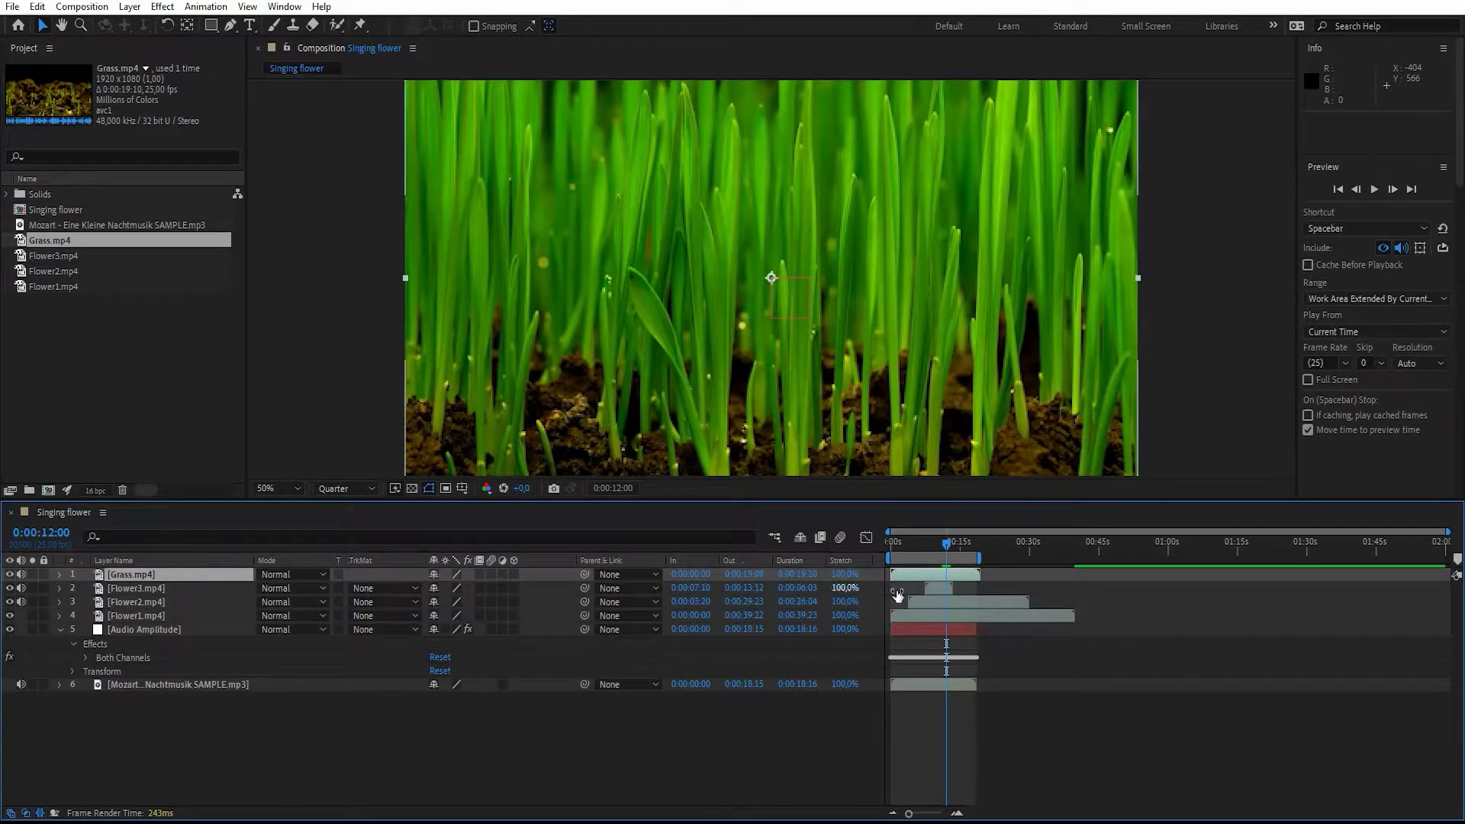
{"action": "left_click_drag", "start_coordinate": [928, 574], "coordinate": [980, 578]}
{"action": "left_click_drag", "start_coordinate": [21, 573], "coordinate": [22, 610]}
{"action": "left_click_drag", "start_coordinate": [963, 550], "coordinate": [881, 549]}
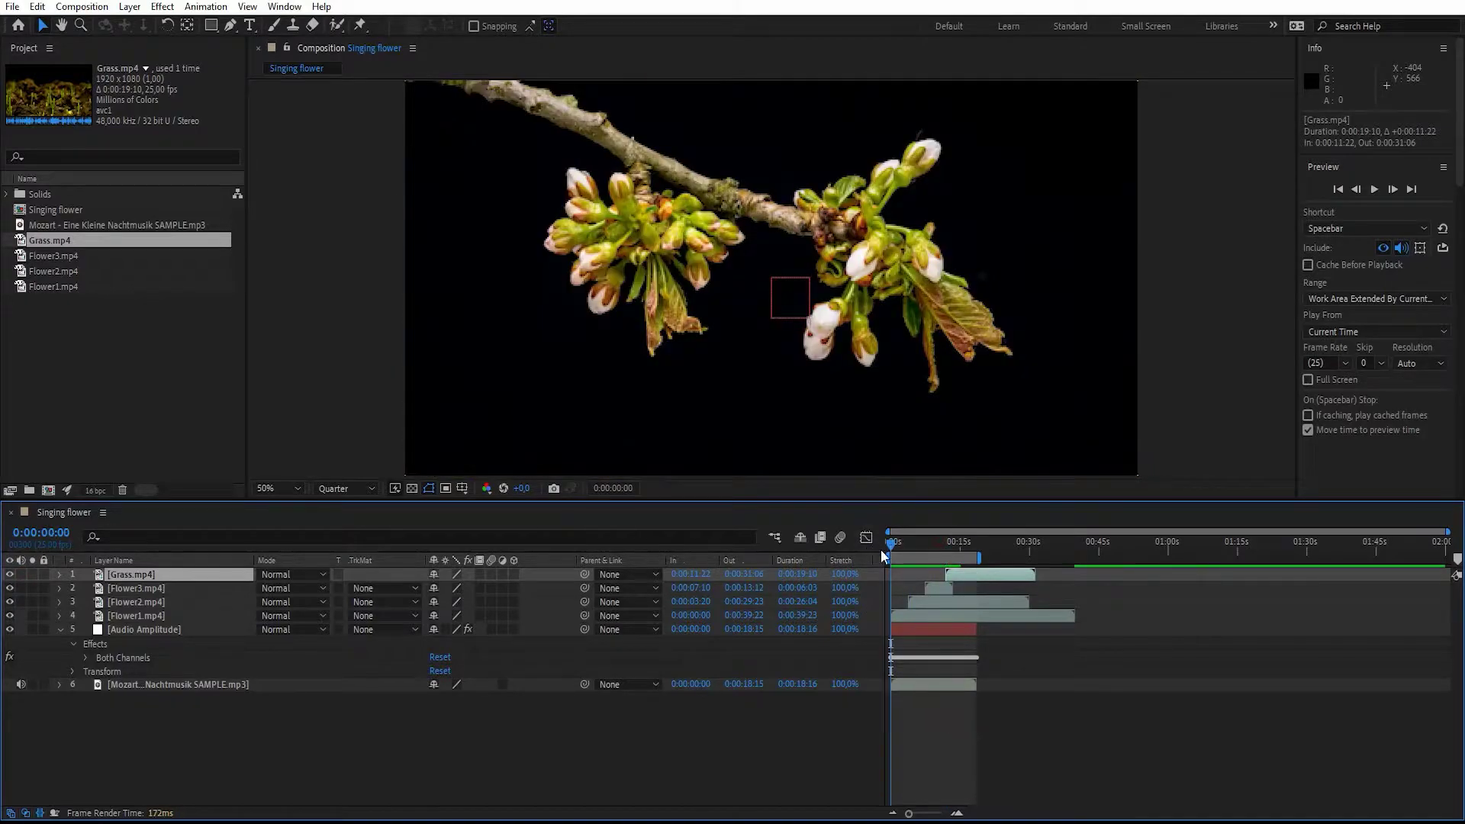
{"action": "key", "text": "space"}
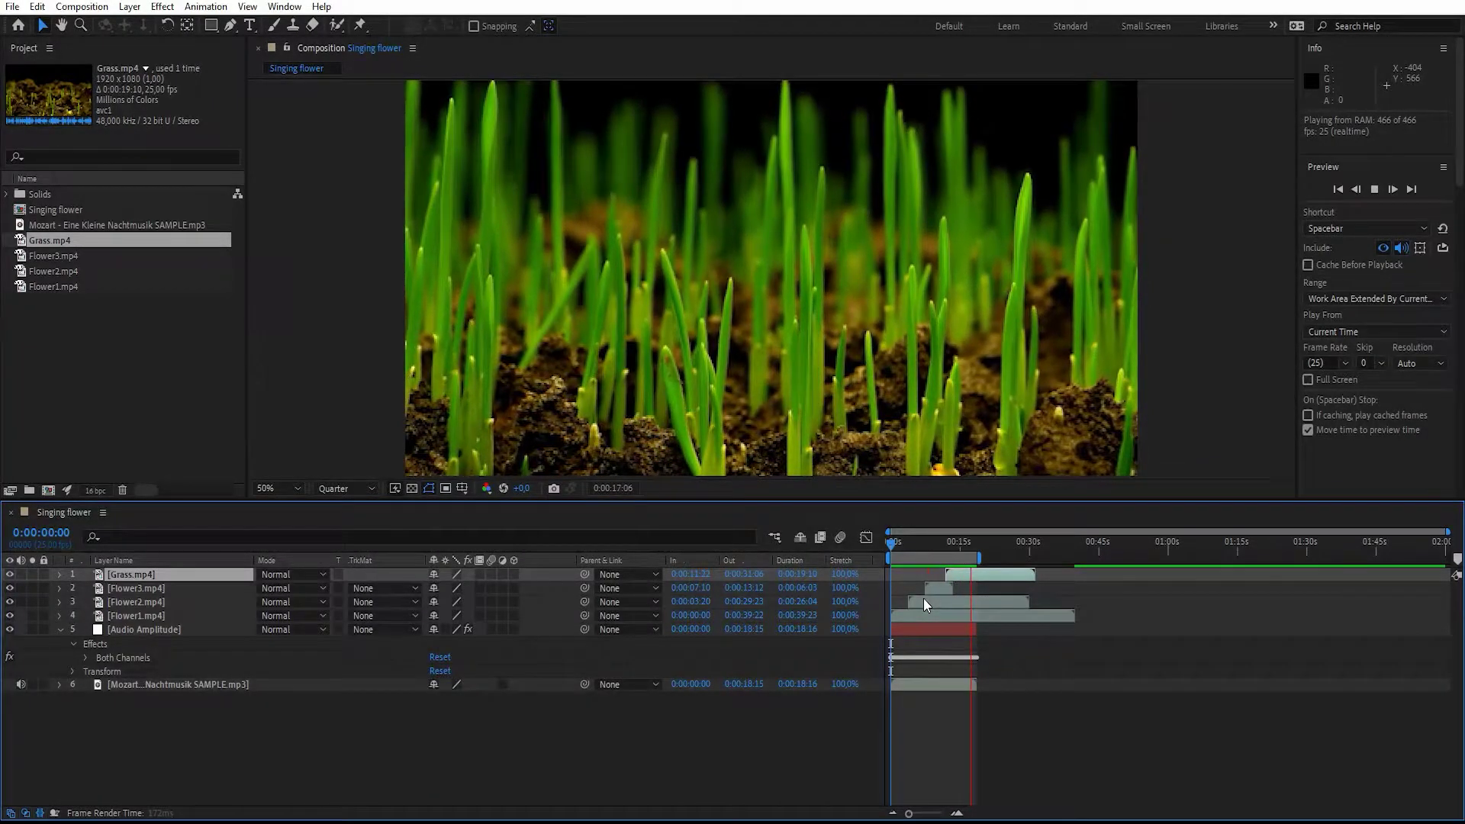
{"action": "key", "text": "space"}
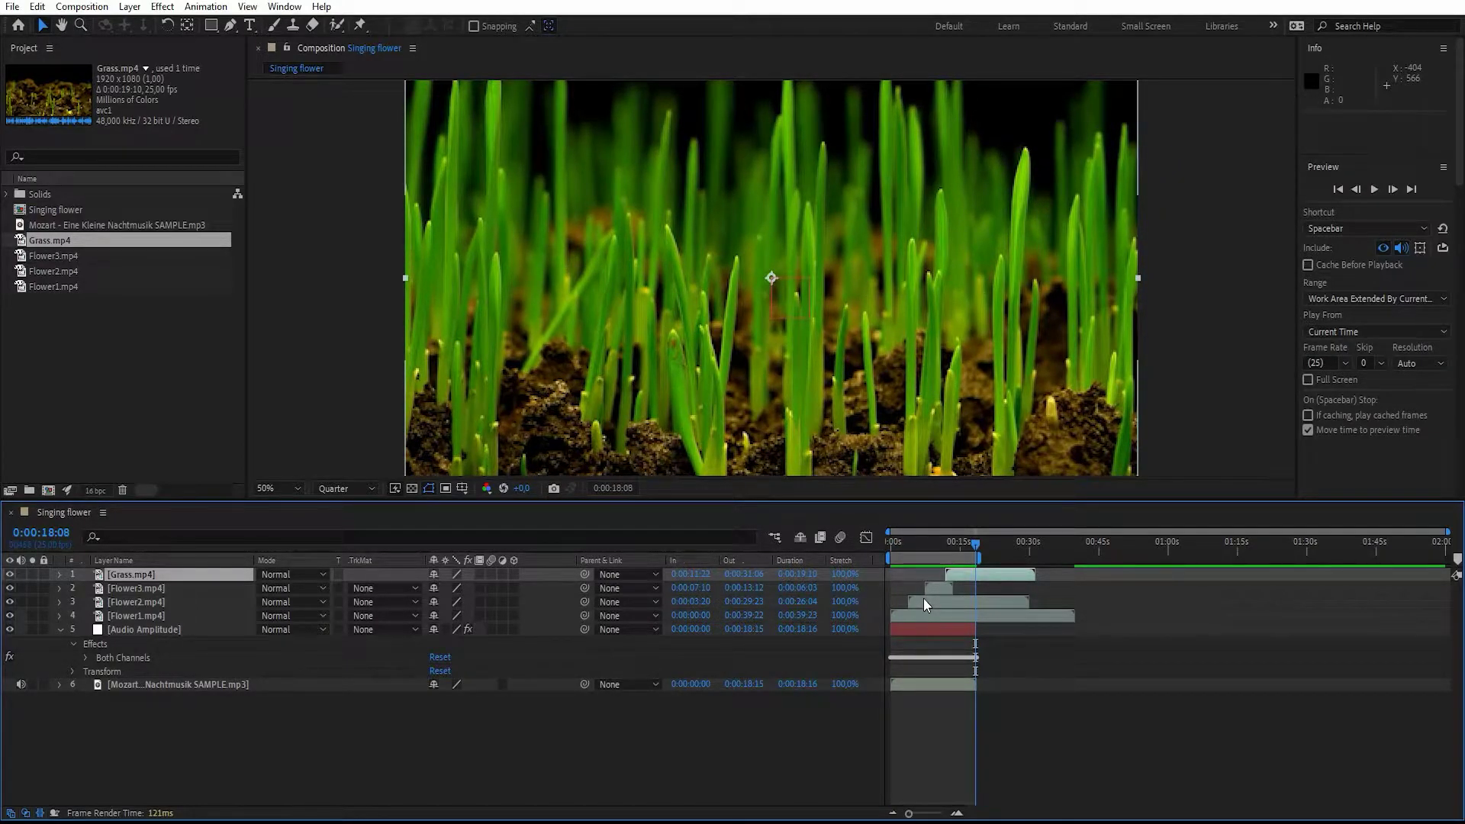
- Enable time remapping on the Grass, Flower3, Flower2 and Flower1 layers together
{"action": "left_click", "coordinate": [148, 615], "text": "shift"}
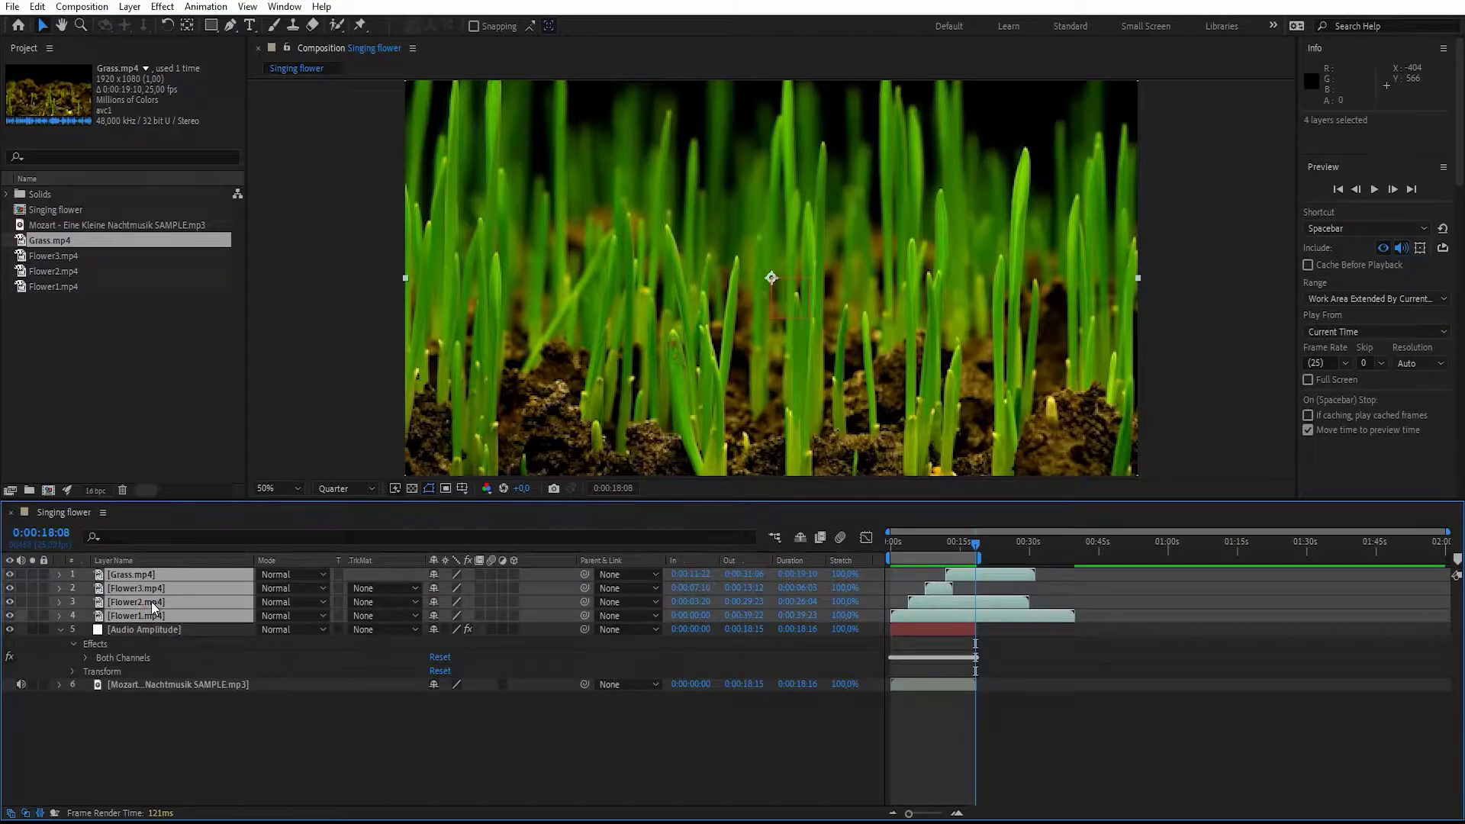
{"action": "right_click", "coordinate": [151, 602]}
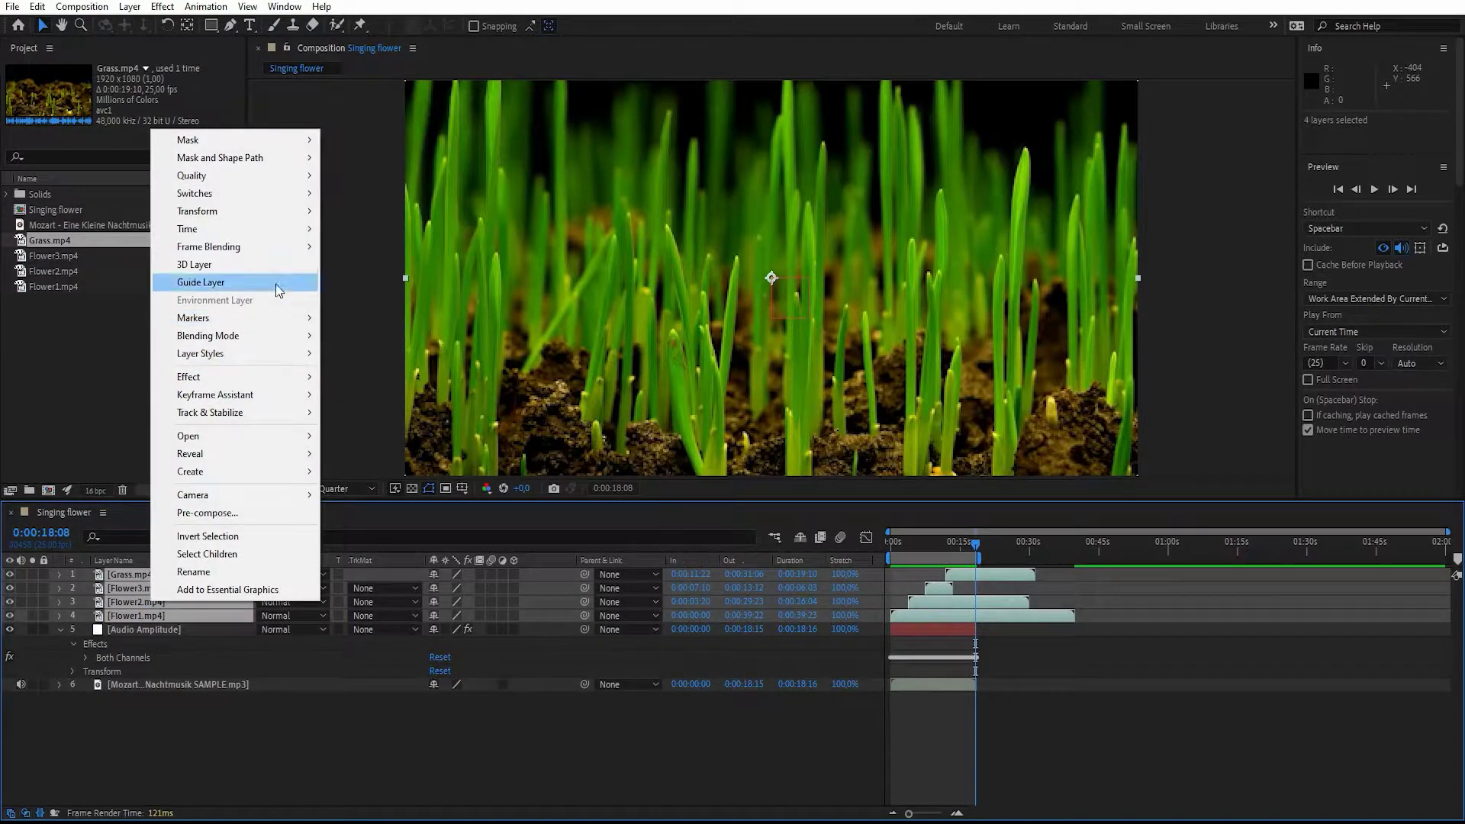
{"action": "mouse_move", "coordinate": [231, 222]}
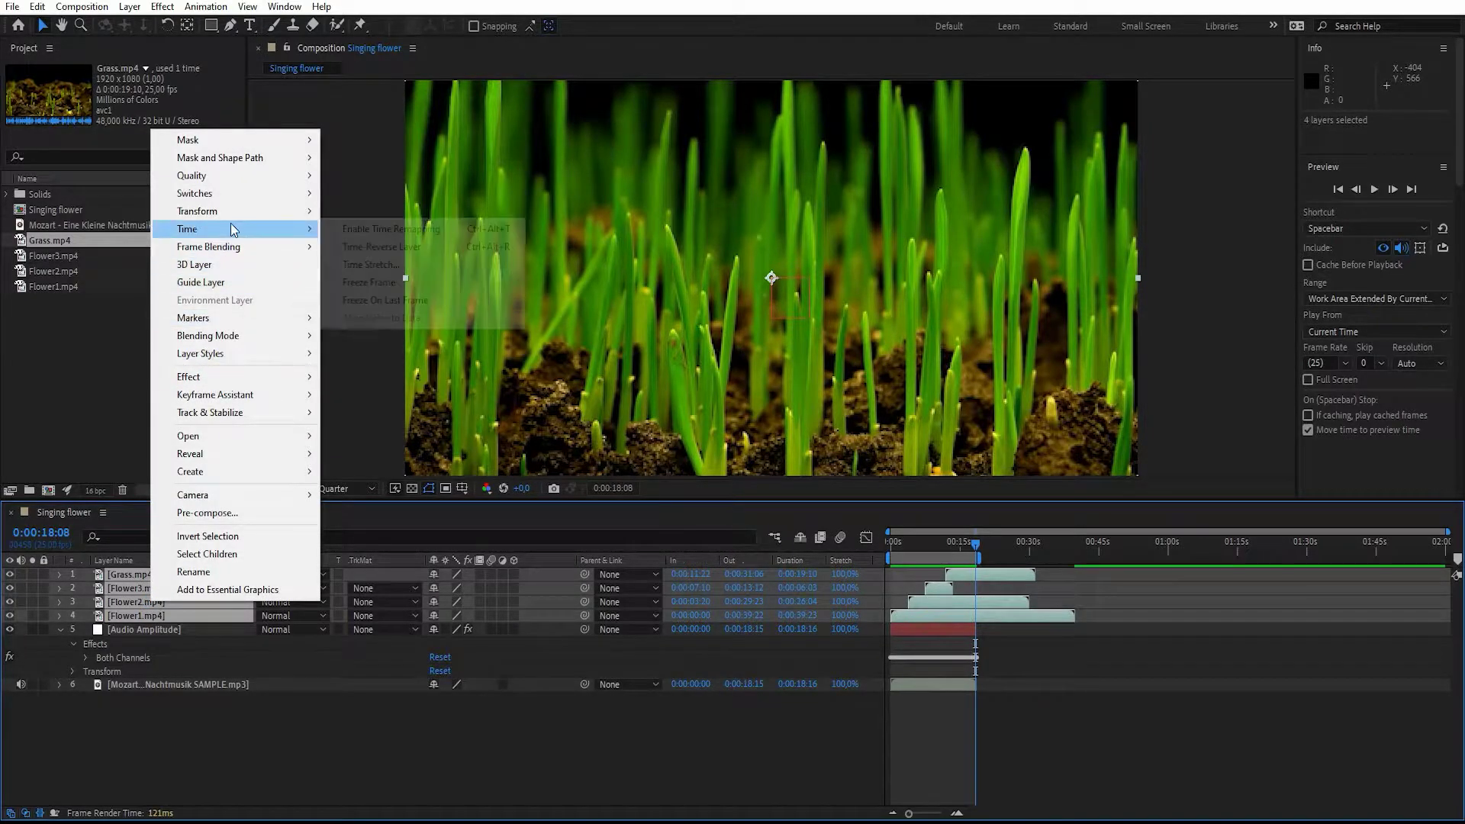
{"action": "left_click", "coordinate": [369, 232]}
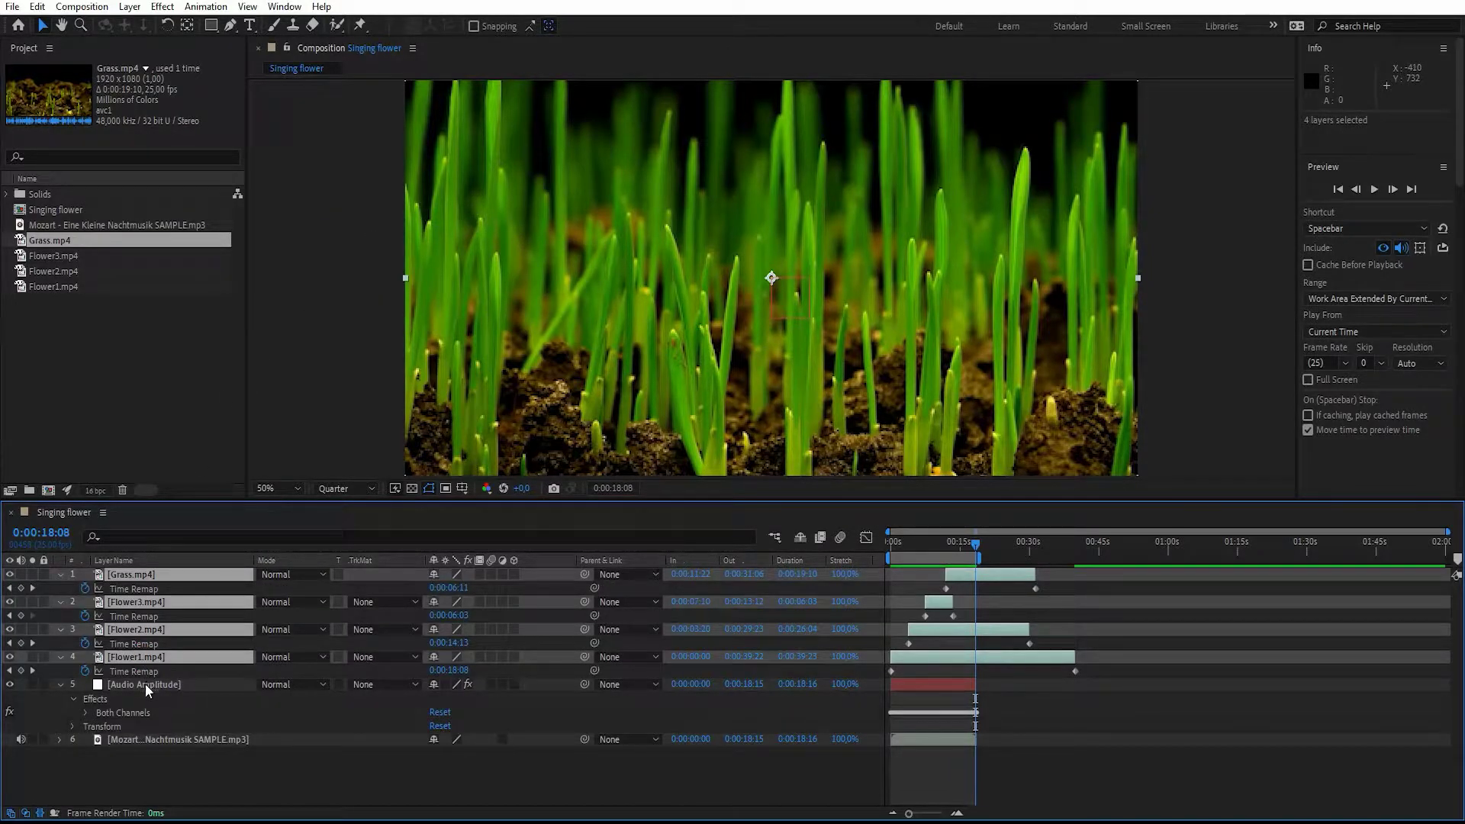
- Examine the amplitude curve of the Audio Amplitude layer's Both Channels slider in the graph editor, placing the playhead on the peak at 0:00:01:08
{"action": "left_click", "coordinate": [147, 658]}
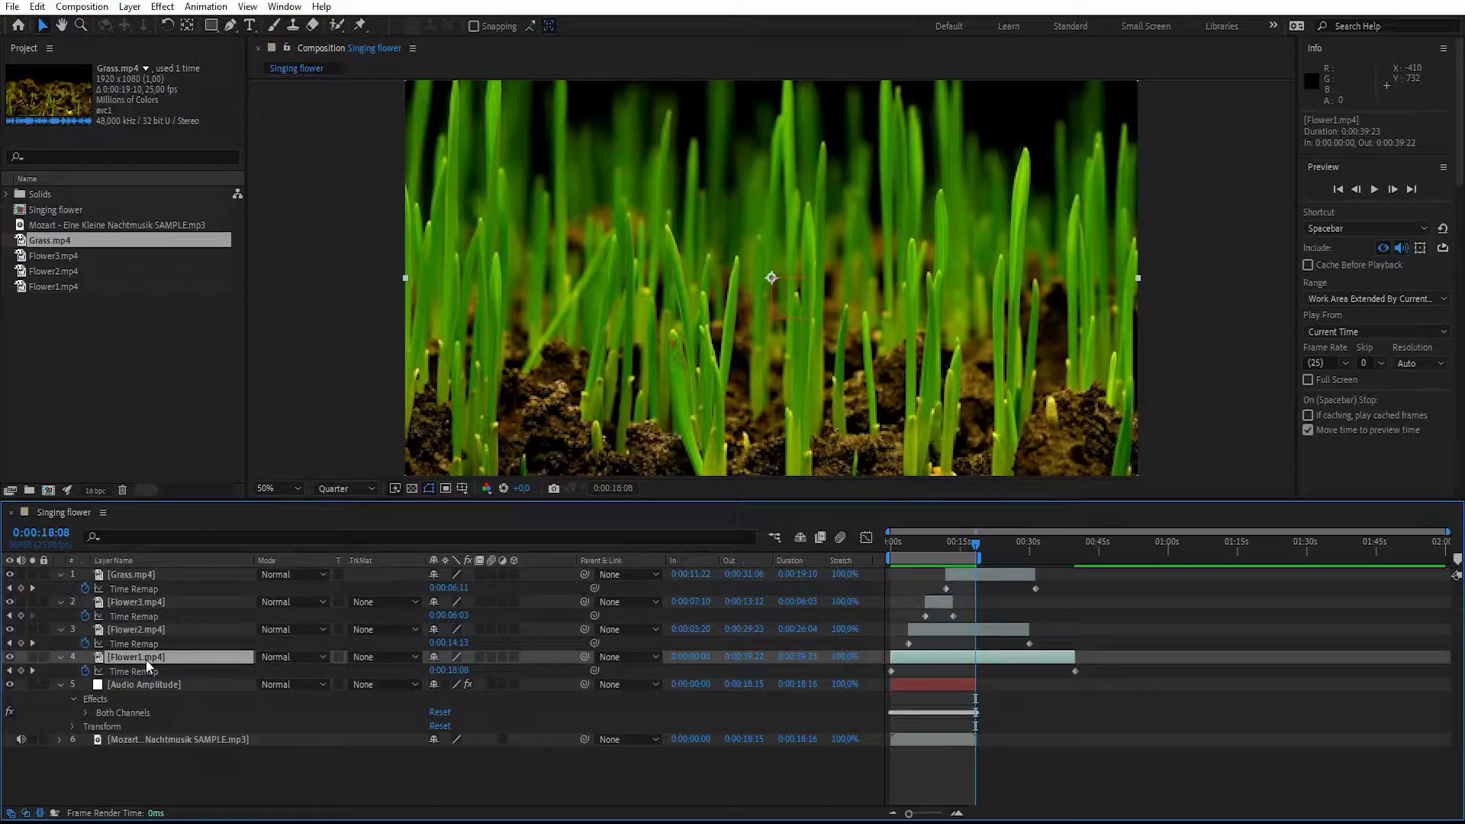
{"action": "left_click", "coordinate": [84, 712]}
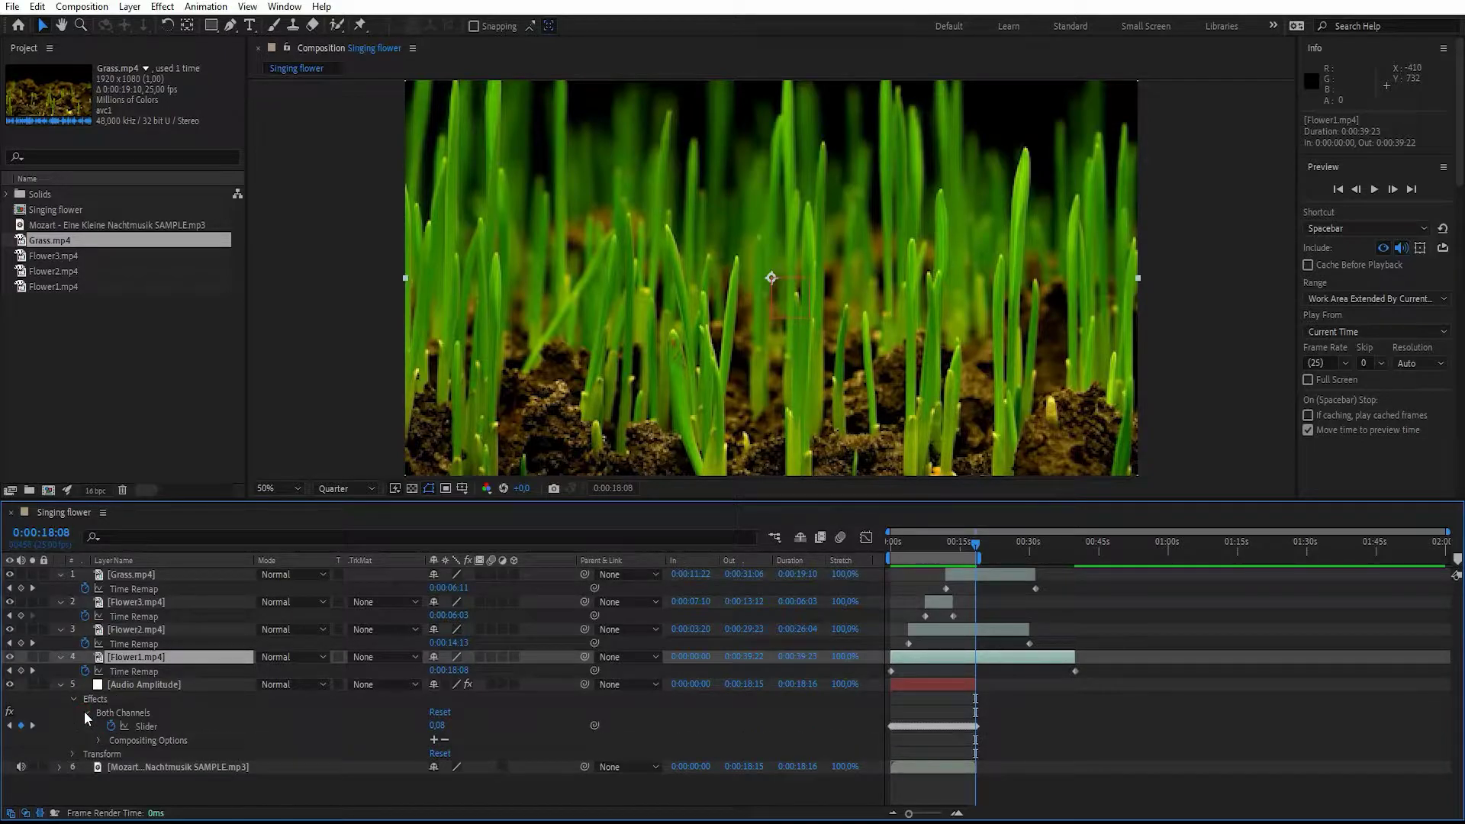
{"action": "left_click", "coordinate": [152, 724]}
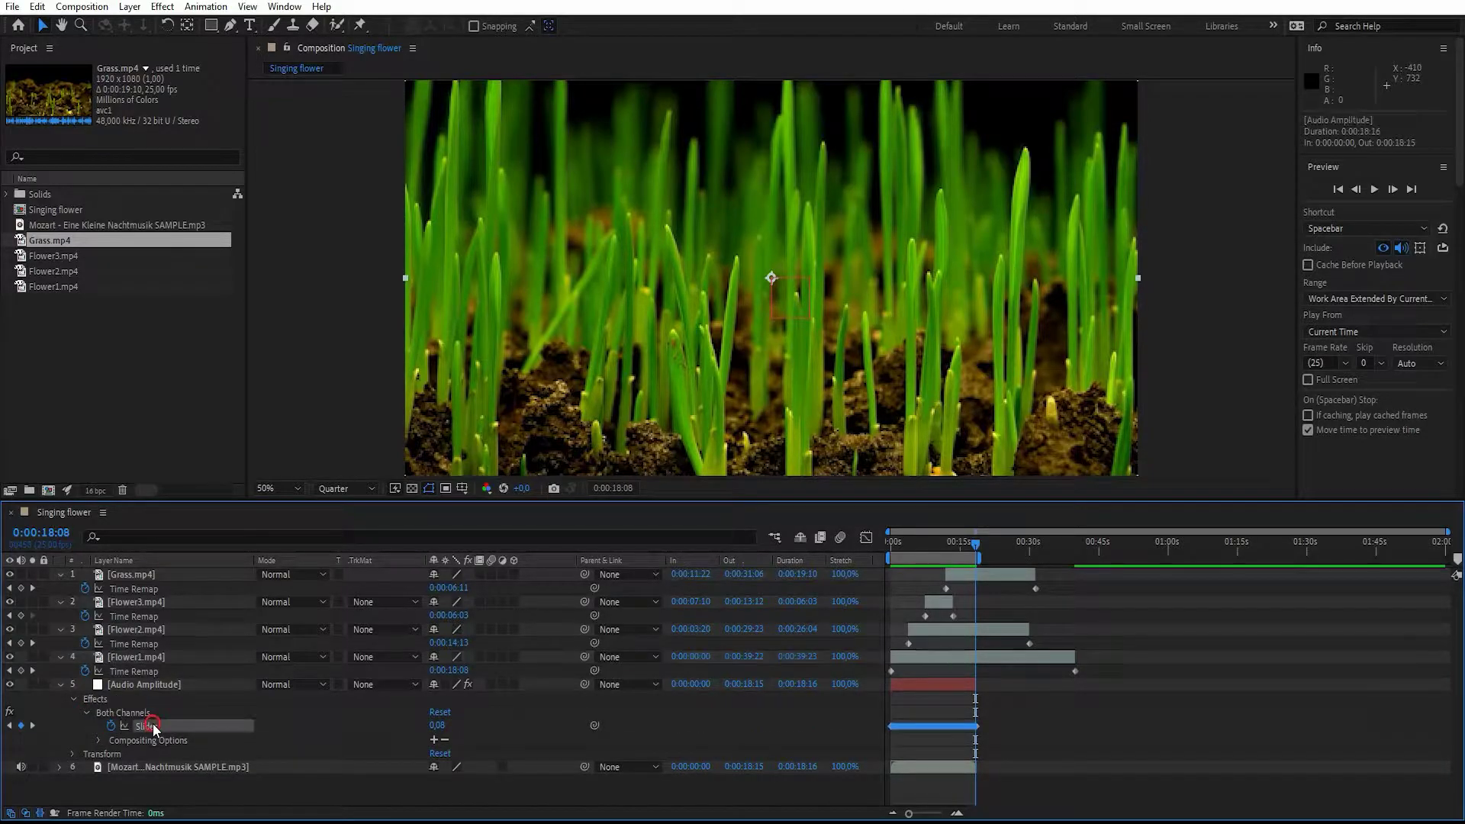
{"action": "left_click", "coordinate": [868, 537]}
{"action": "left_click", "coordinate": [908, 543]}
{"action": "left_click_drag", "start_coordinate": [895, 545], "coordinate": [891, 574]}
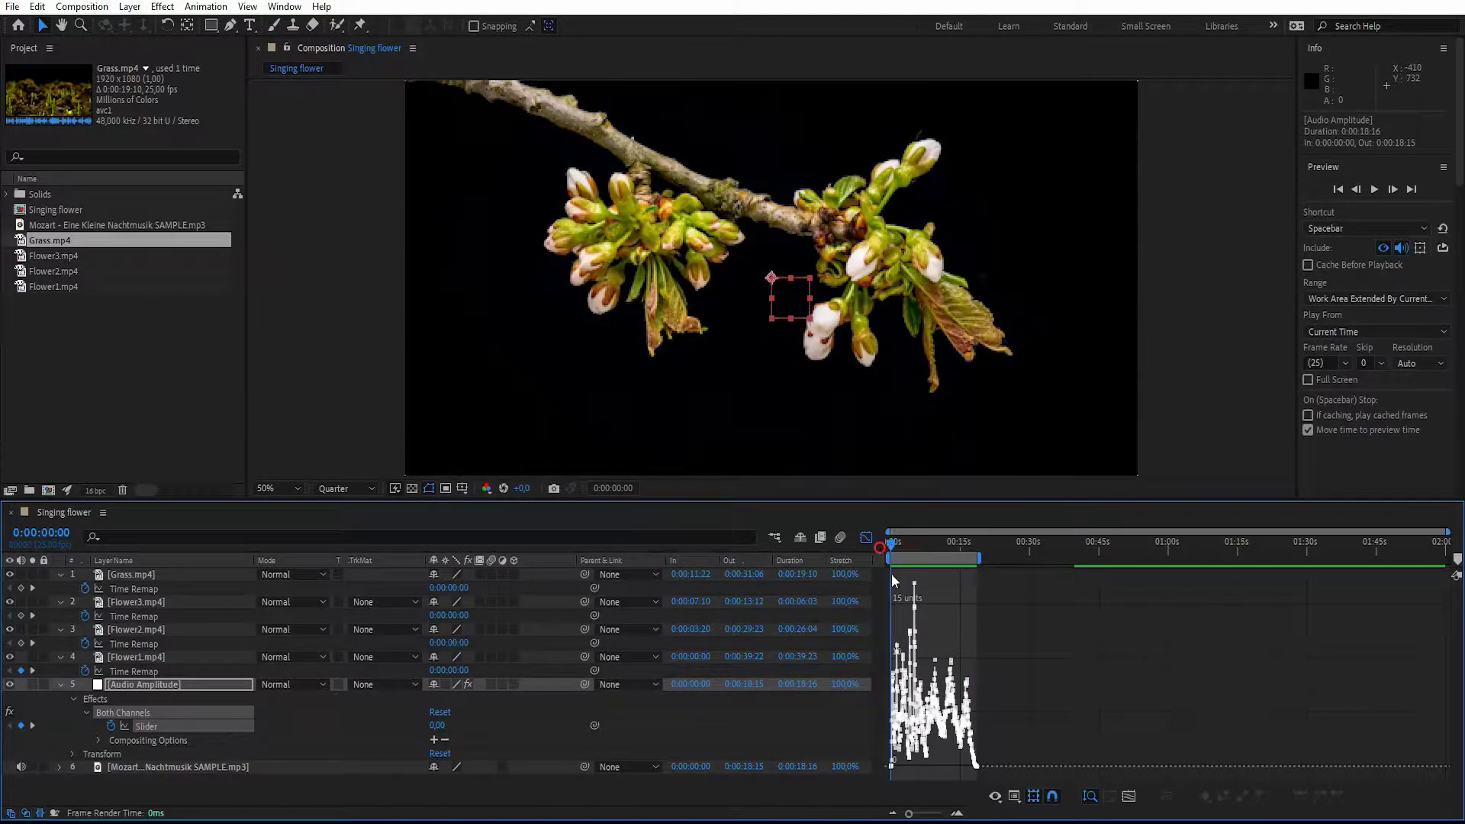
{"action": "left_click_drag", "start_coordinate": [914, 815], "coordinate": [939, 816]}
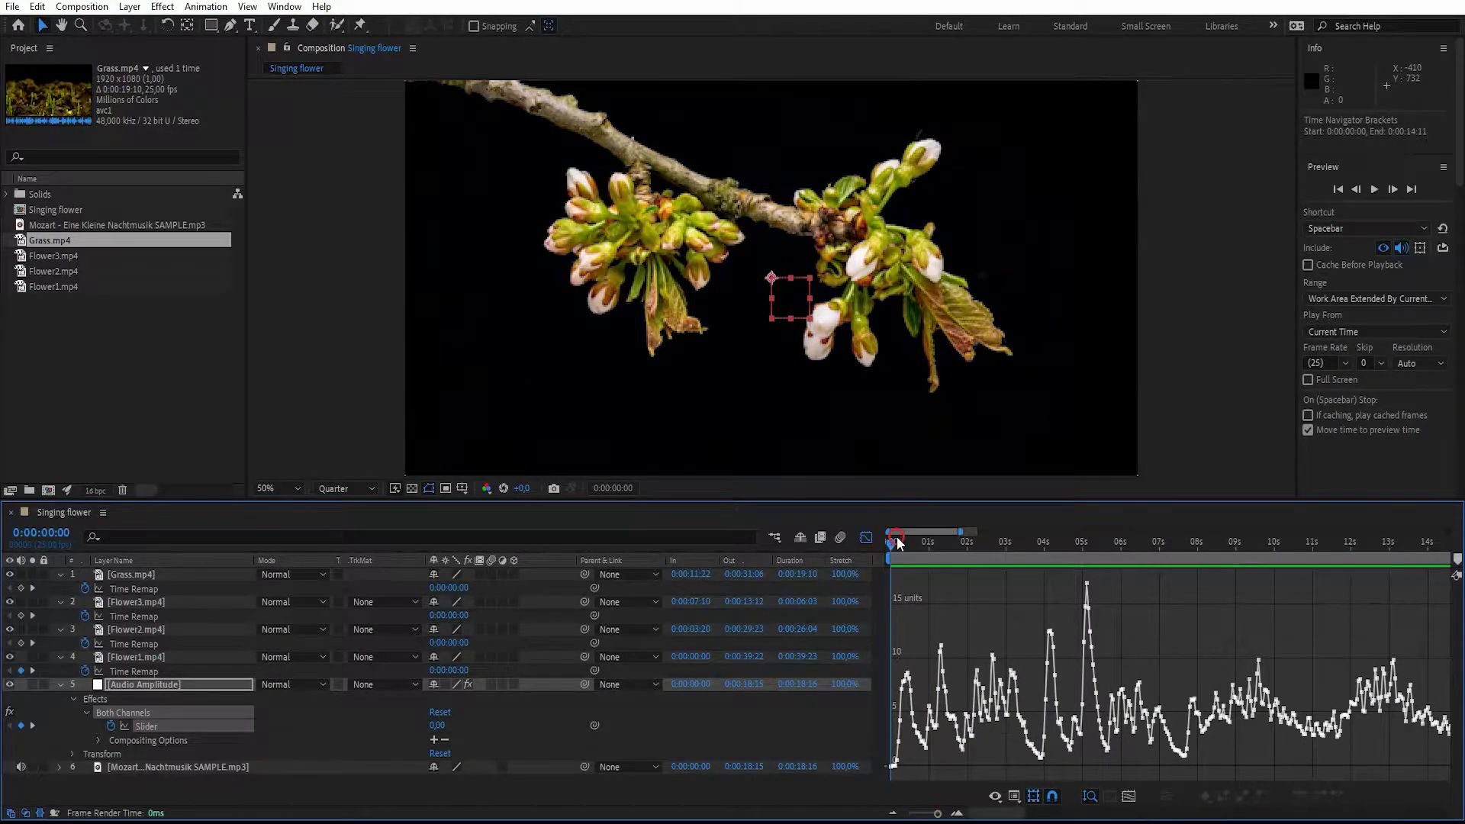
{"action": "left_click_drag", "start_coordinate": [895, 538], "coordinate": [941, 542]}
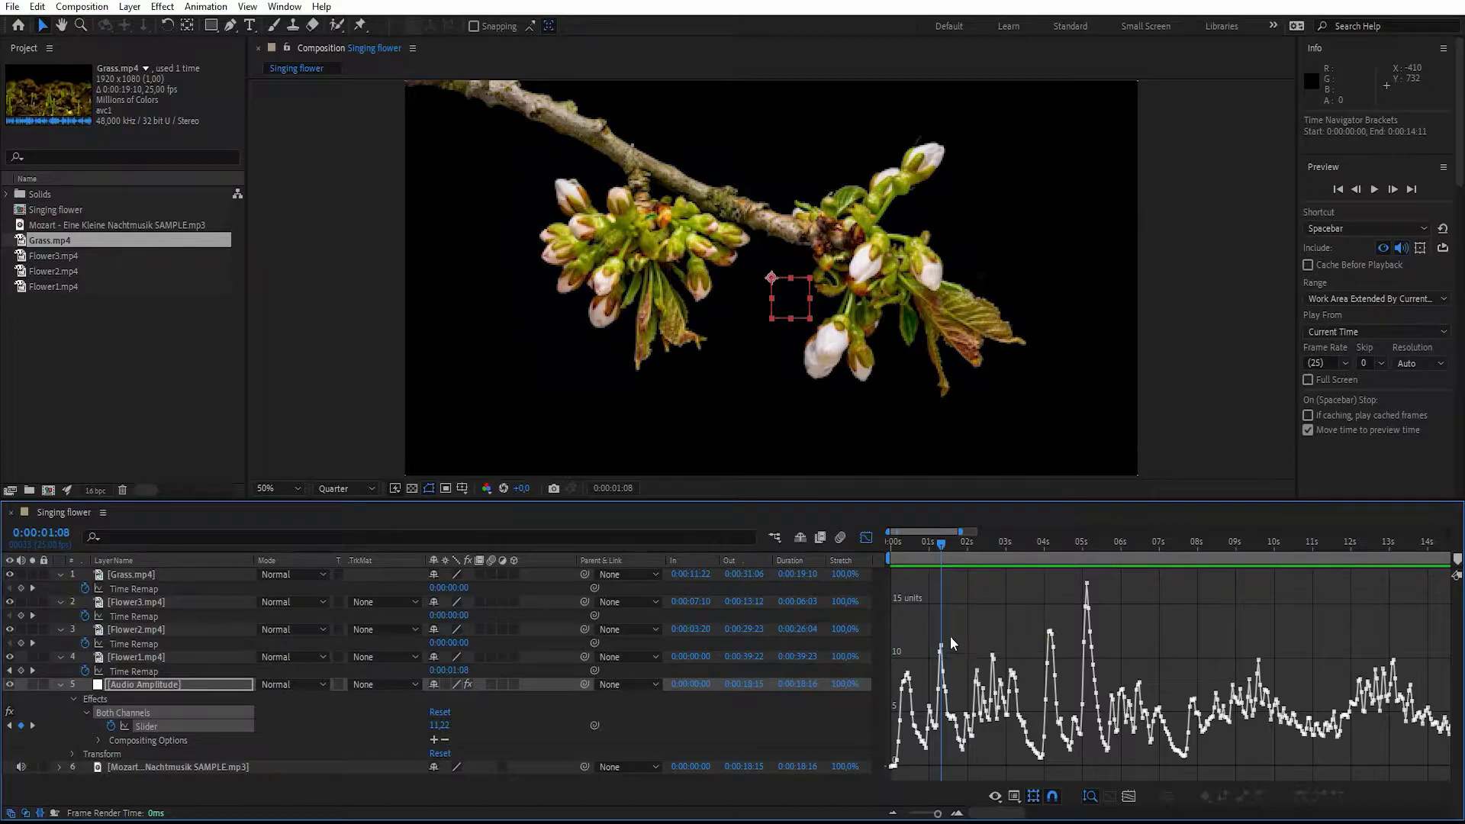
{"action": "left_click", "coordinate": [866, 538]}
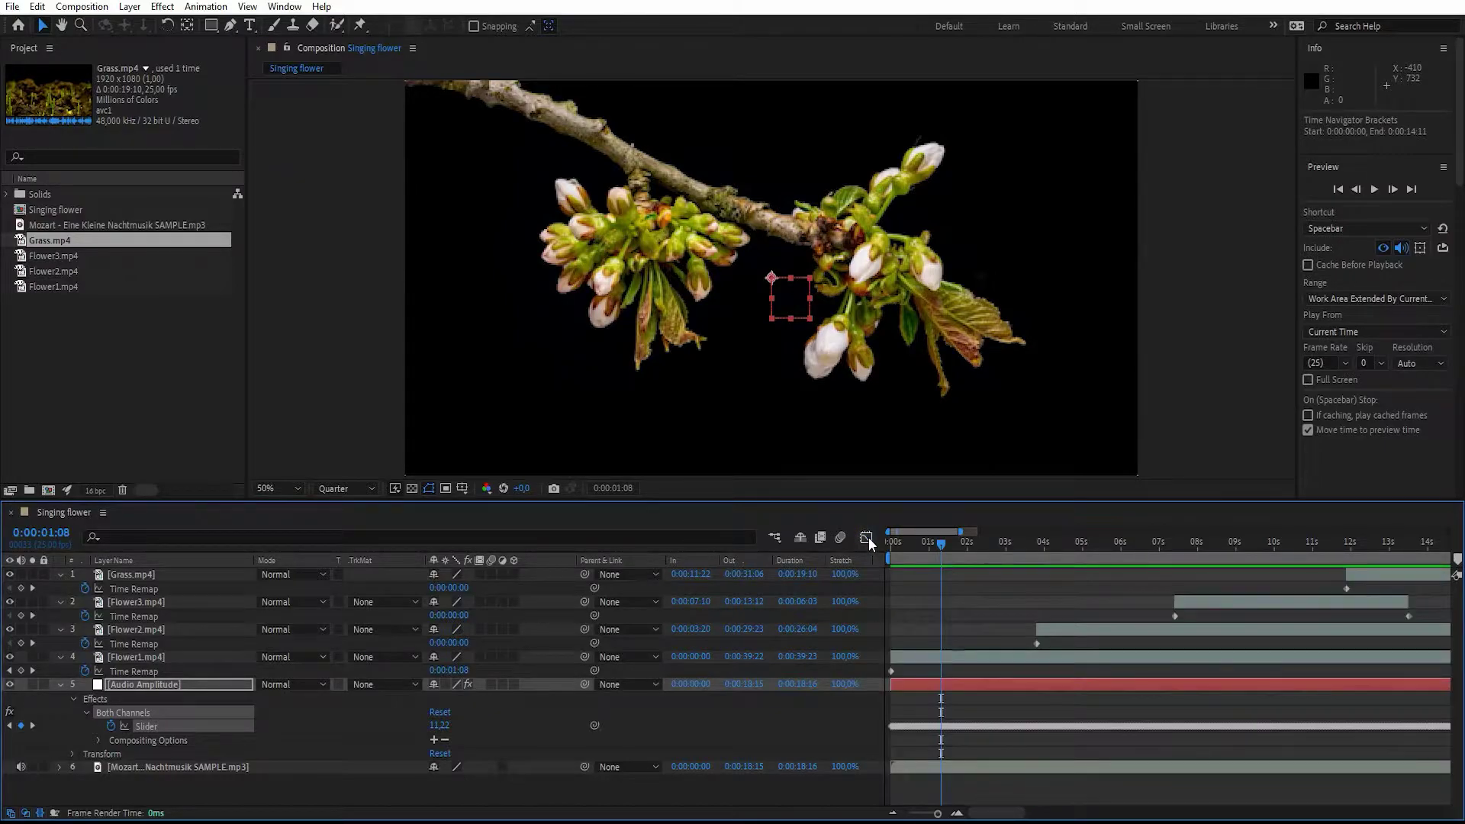
- Link Flower1.mp4's Time Remap to the Both Channels slider of Audio Amplitude and append *3 to the expression
{"action": "left_click", "coordinate": [113, 657]}
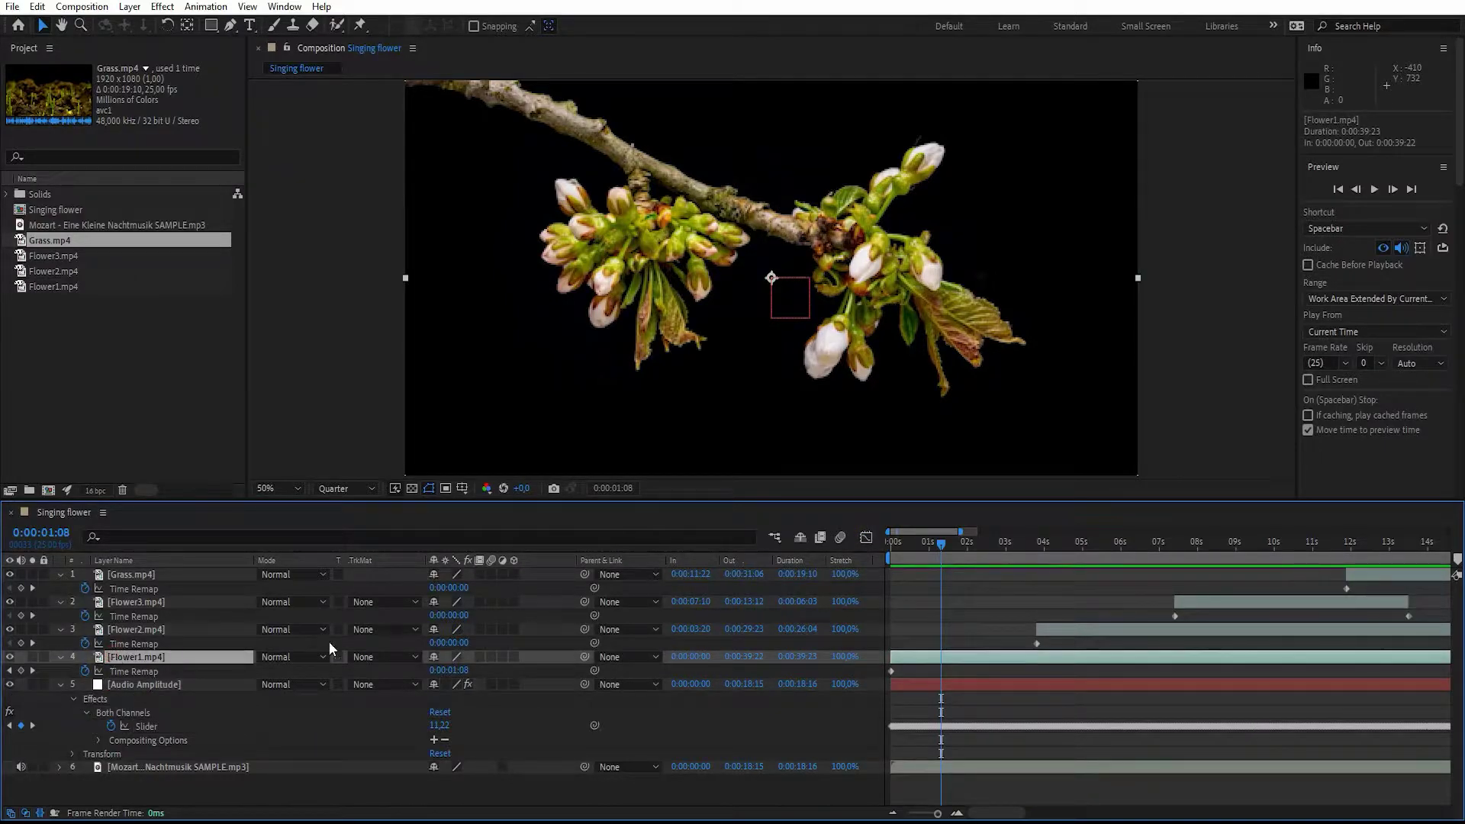
{"action": "left_click_drag", "start_coordinate": [597, 670], "coordinate": [148, 727]}
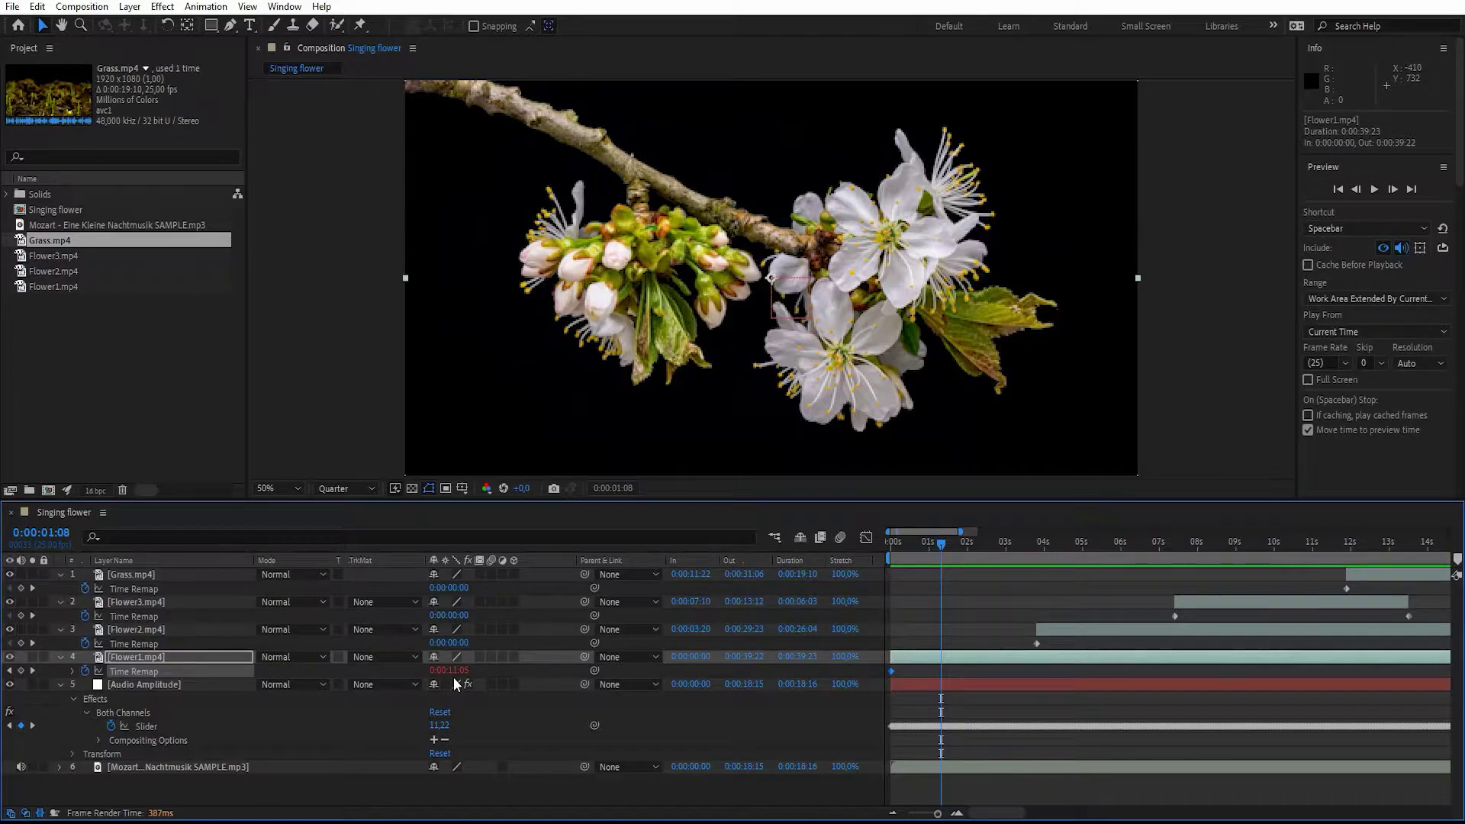
{"action": "type", "text": "thisComp.layer(\"Audio Amplitude\").effect(\"Both Channels\")(\"Slider\")"}
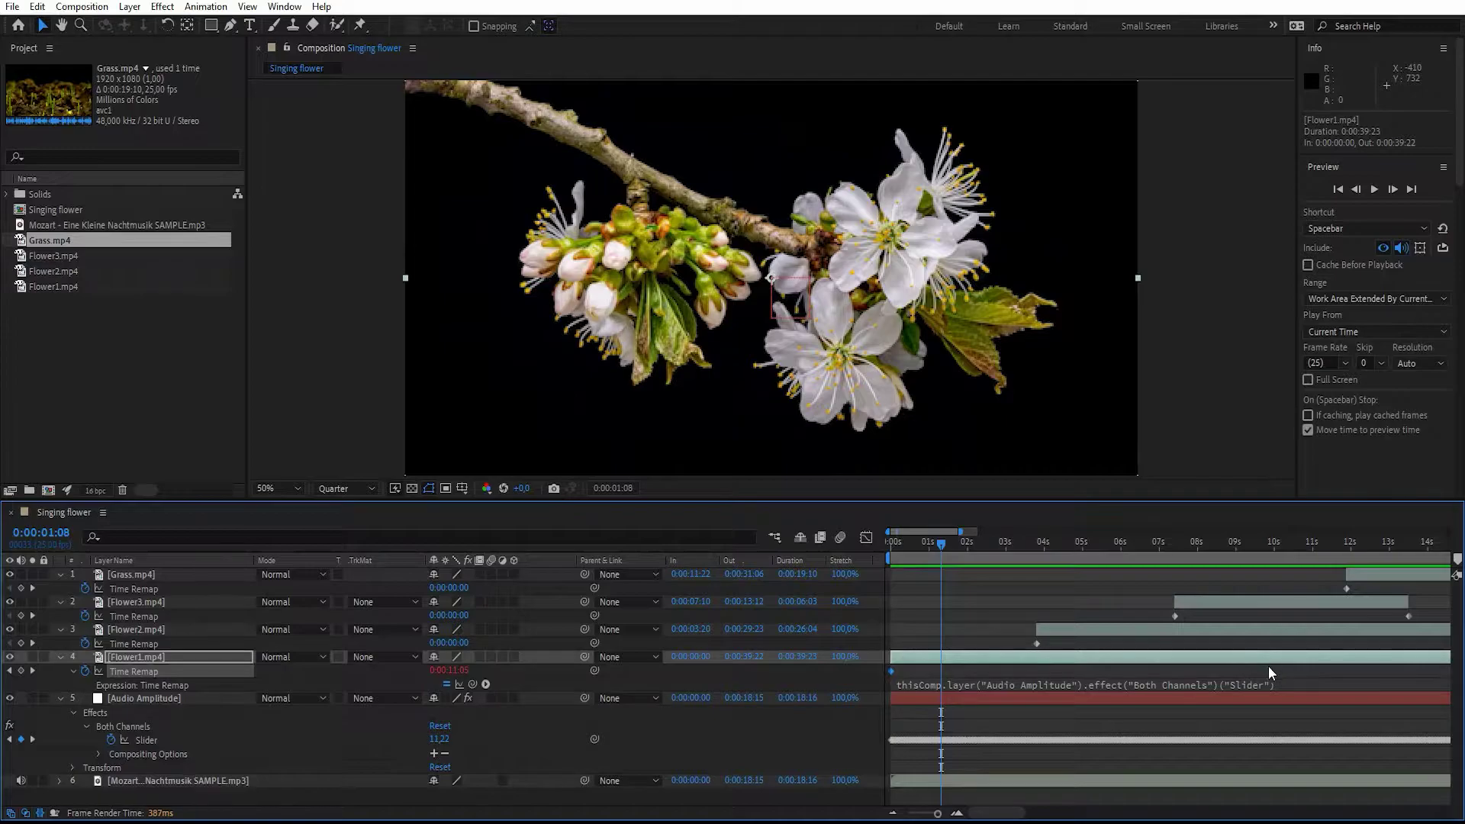
{"action": "left_click", "coordinate": [1269, 686]}
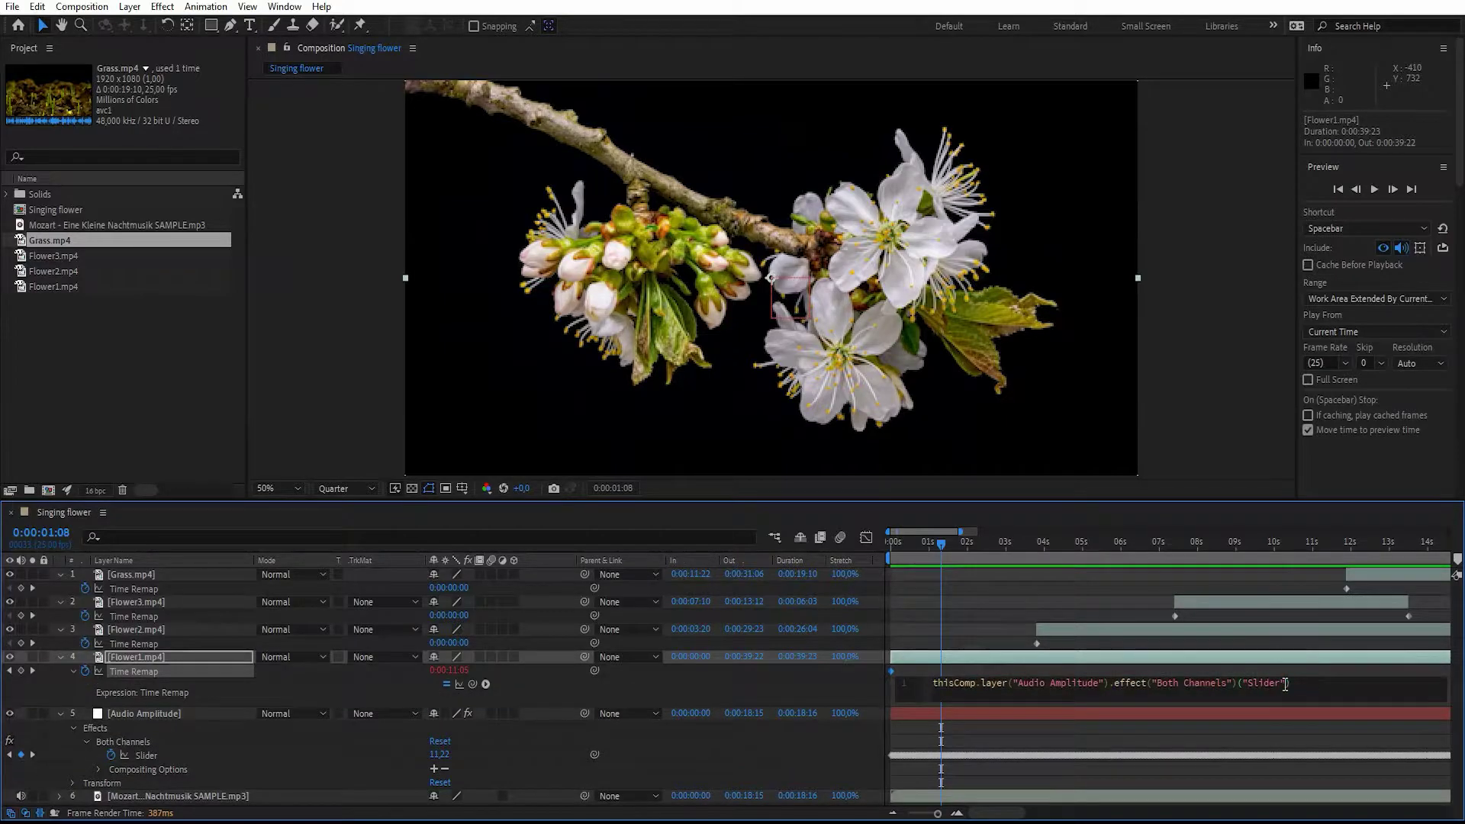
{"action": "type", "text": "*3"}
{"action": "key", "text": "KP_Enter"}
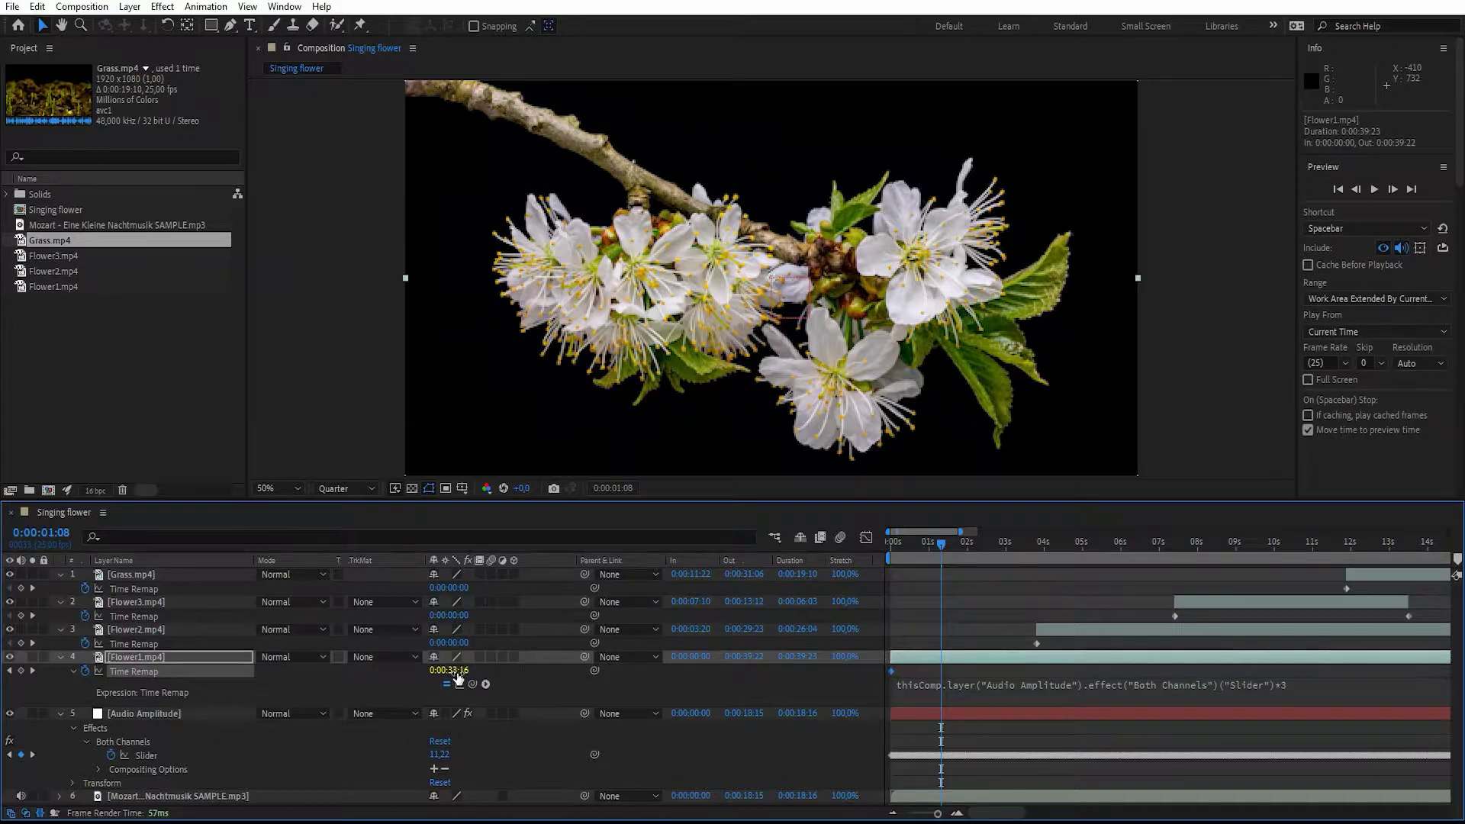
- Try a multiplier of 3.5 in Flower1.mp4's Time Remap expression and preview the opening from the start twice
{"action": "left_click", "coordinate": [1306, 682]}
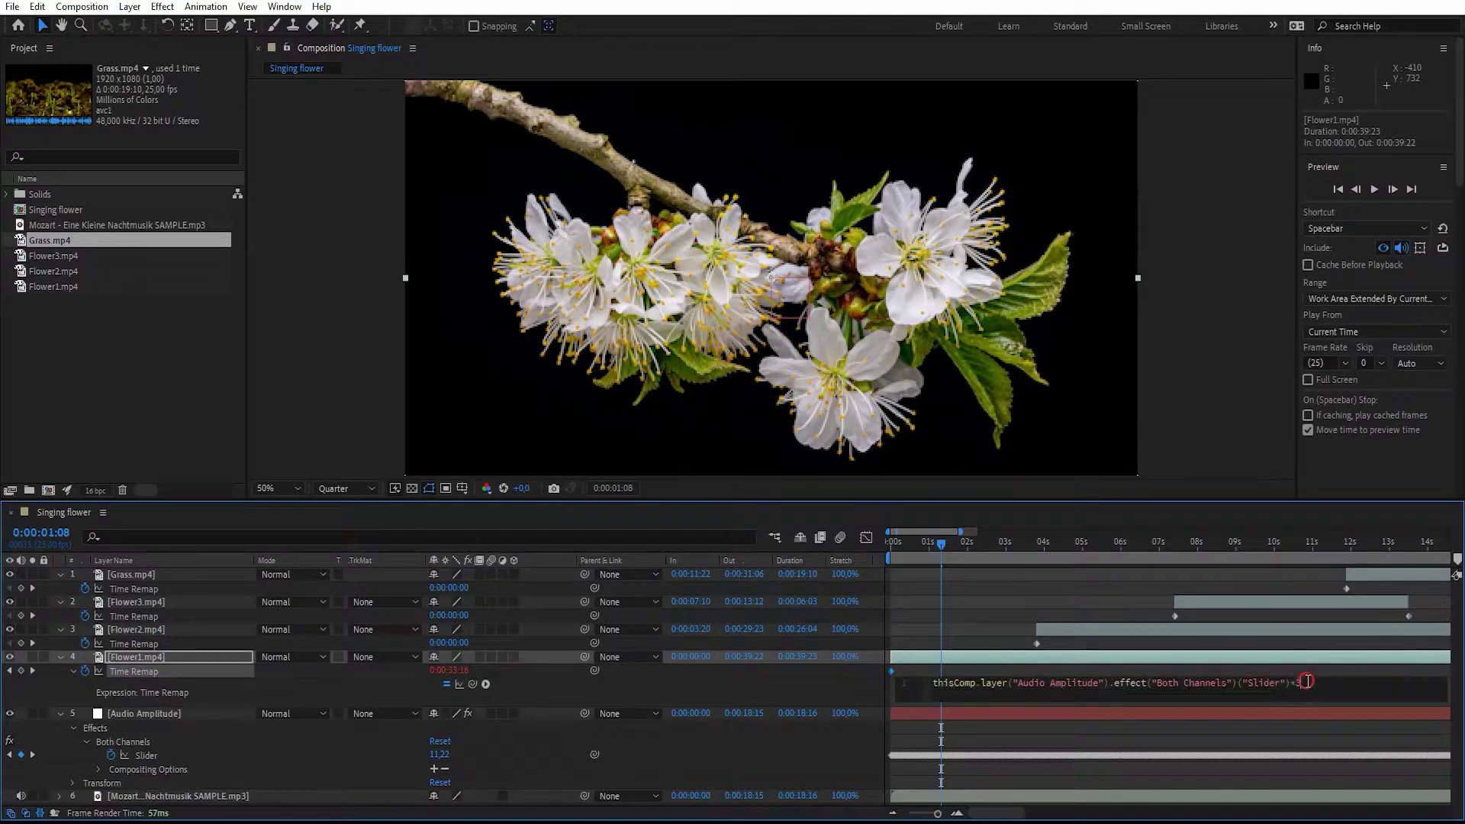
{"action": "type", "text": "5"}
{"action": "left_click", "coordinate": [589, 676]}
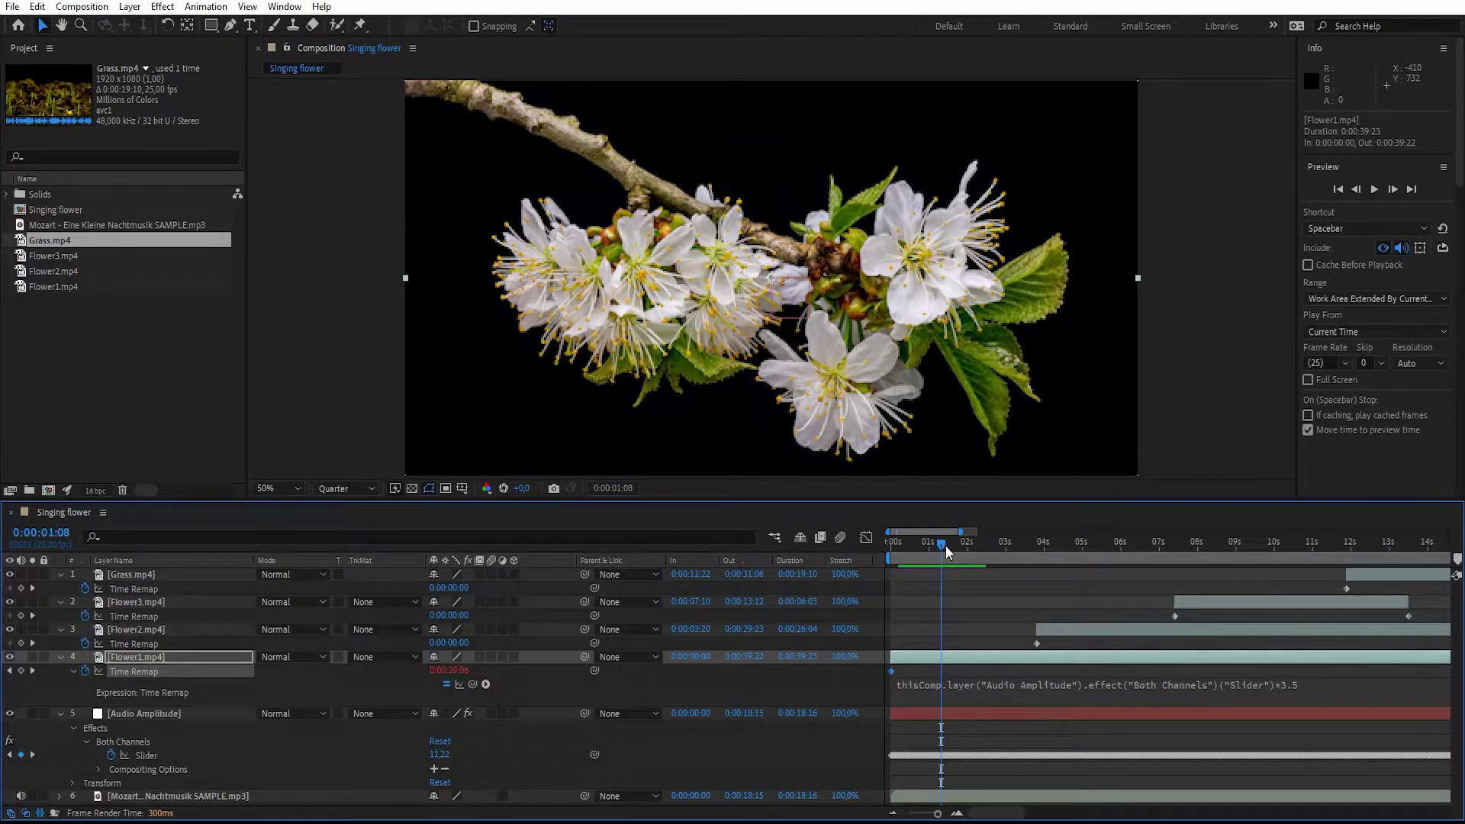
{"action": "left_click_drag", "start_coordinate": [946, 547], "coordinate": [899, 547]}
{"action": "key", "text": "space"}
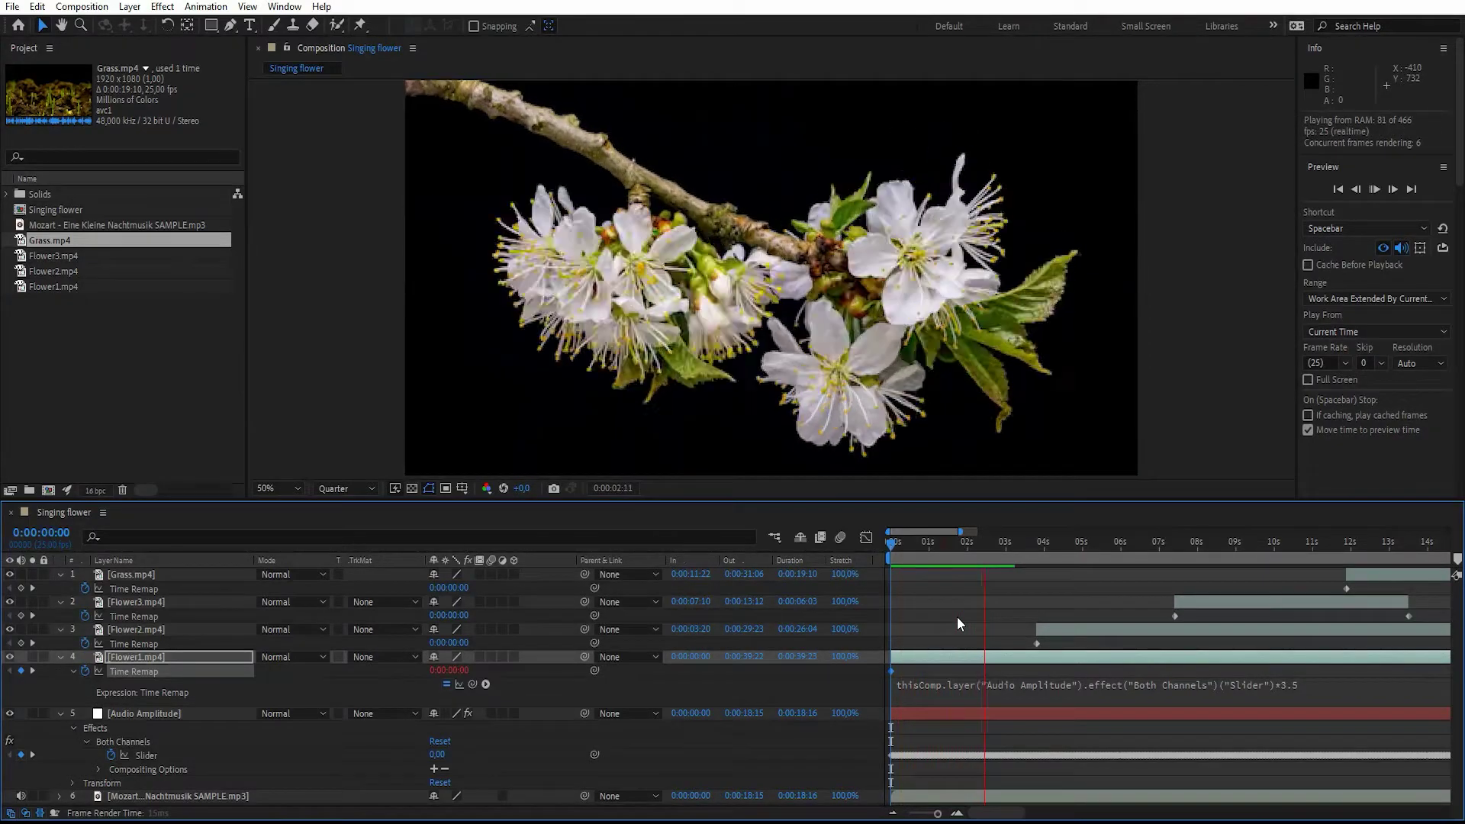
{"action": "key", "text": "space"}
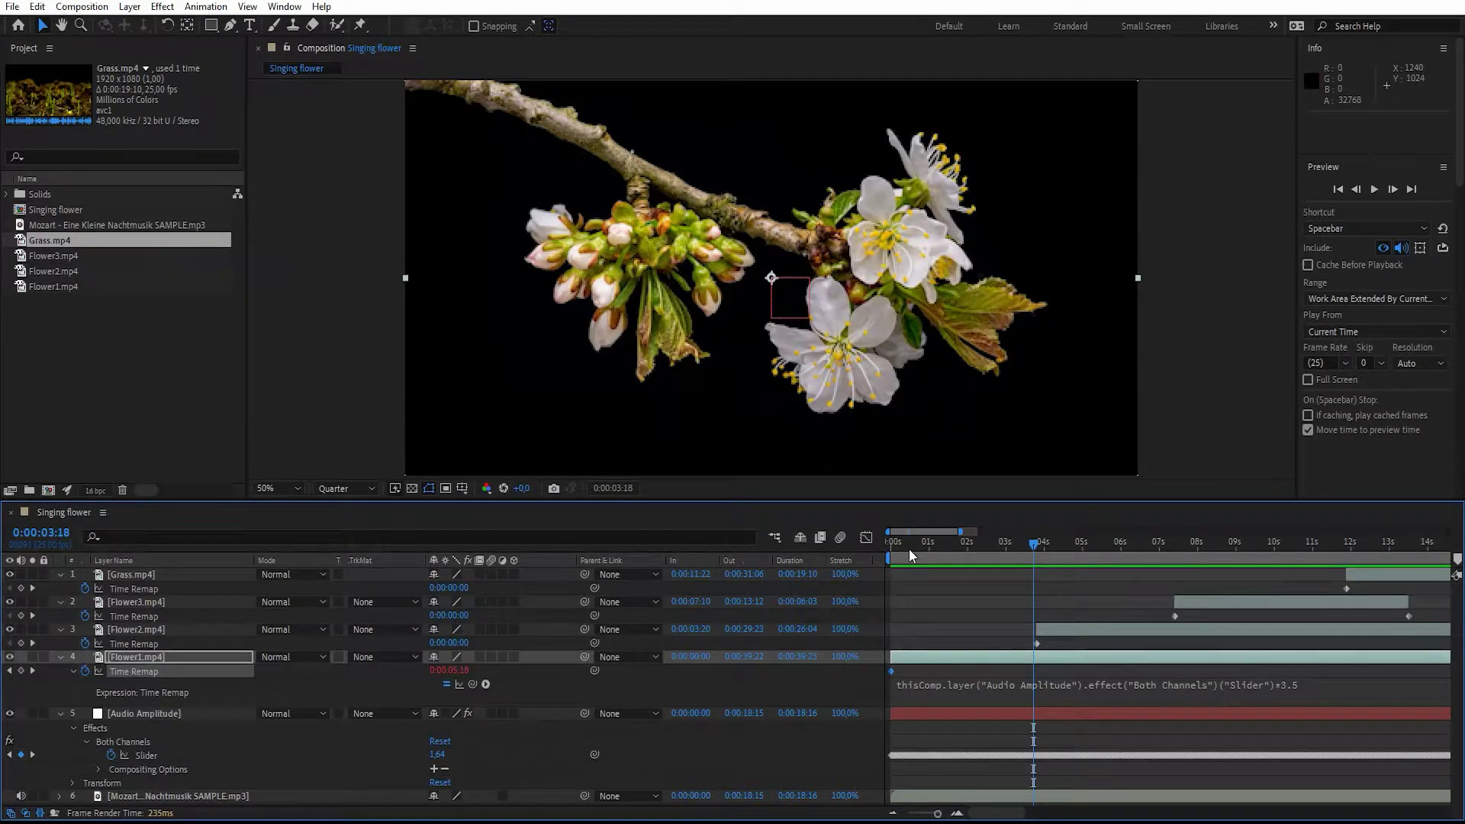
{"action": "left_click_drag", "start_coordinate": [904, 547], "coordinate": [872, 546]}
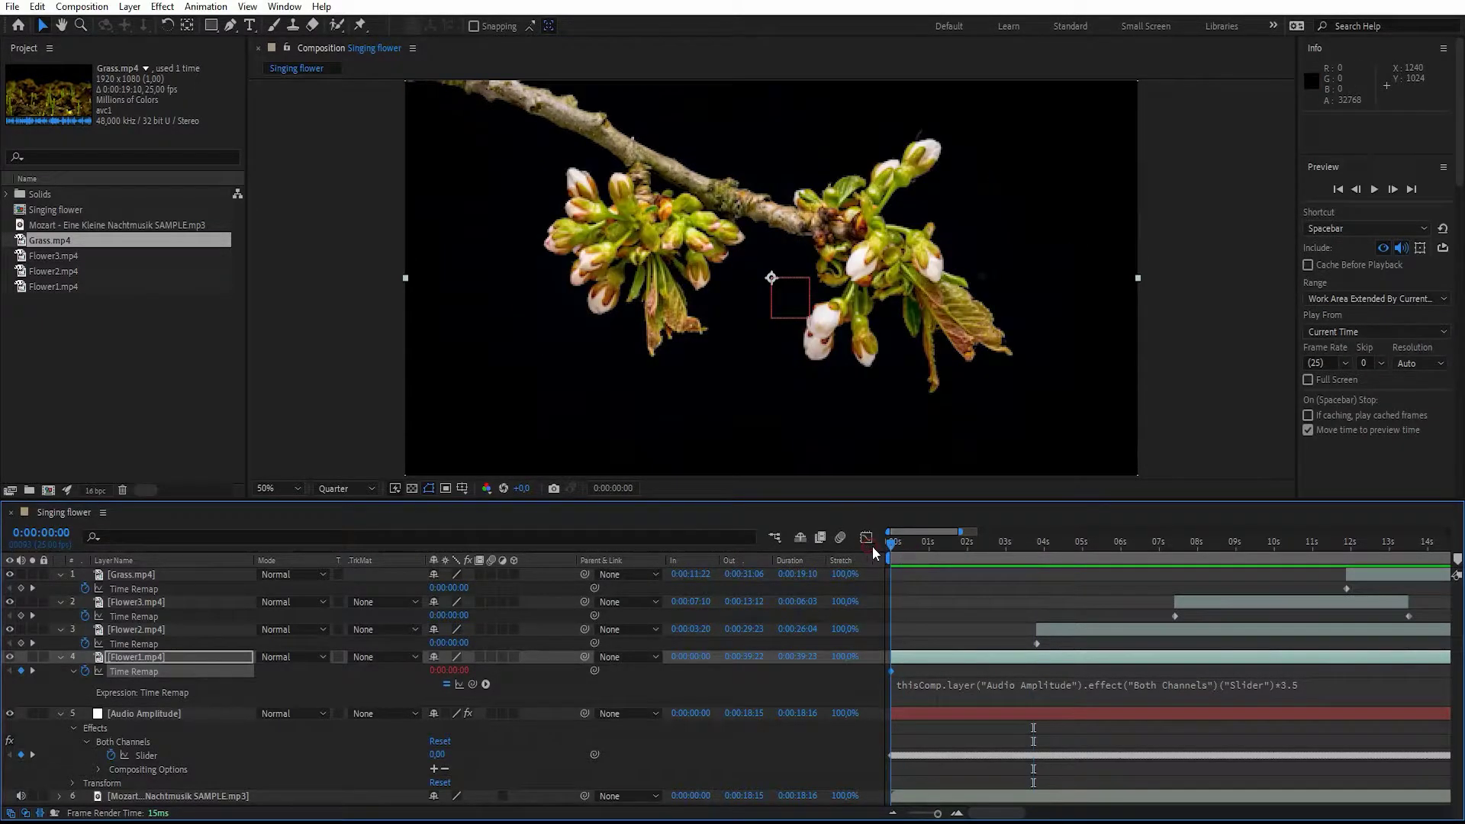
{"action": "key", "text": "space"}
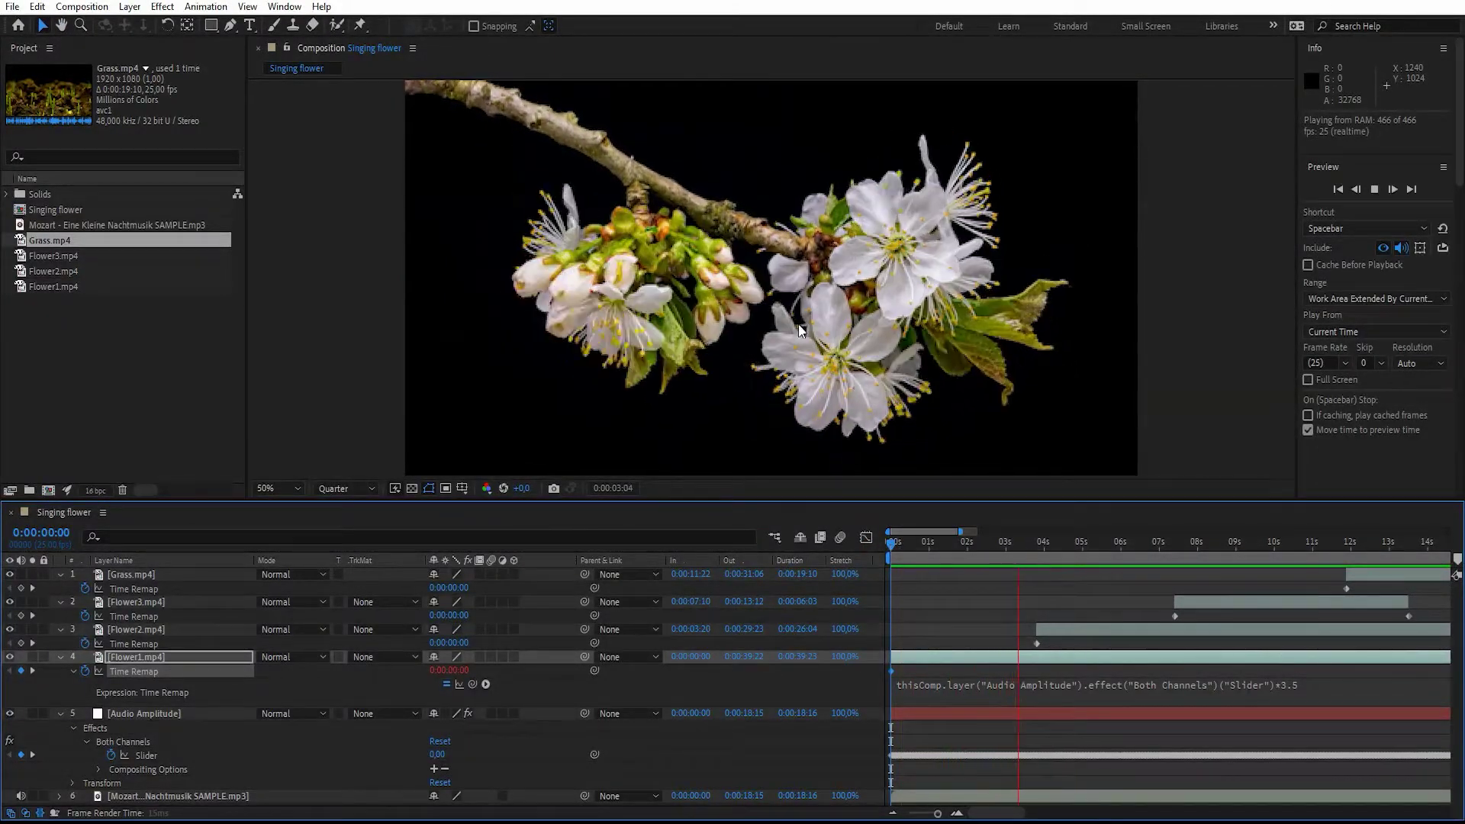
{"action": "key", "text": "space"}
- Set the multiplier in Flower1.mp4's Time Remap expression back to 3 and preview the composition from the start
{"action": "left_click", "coordinate": [1297, 689]}
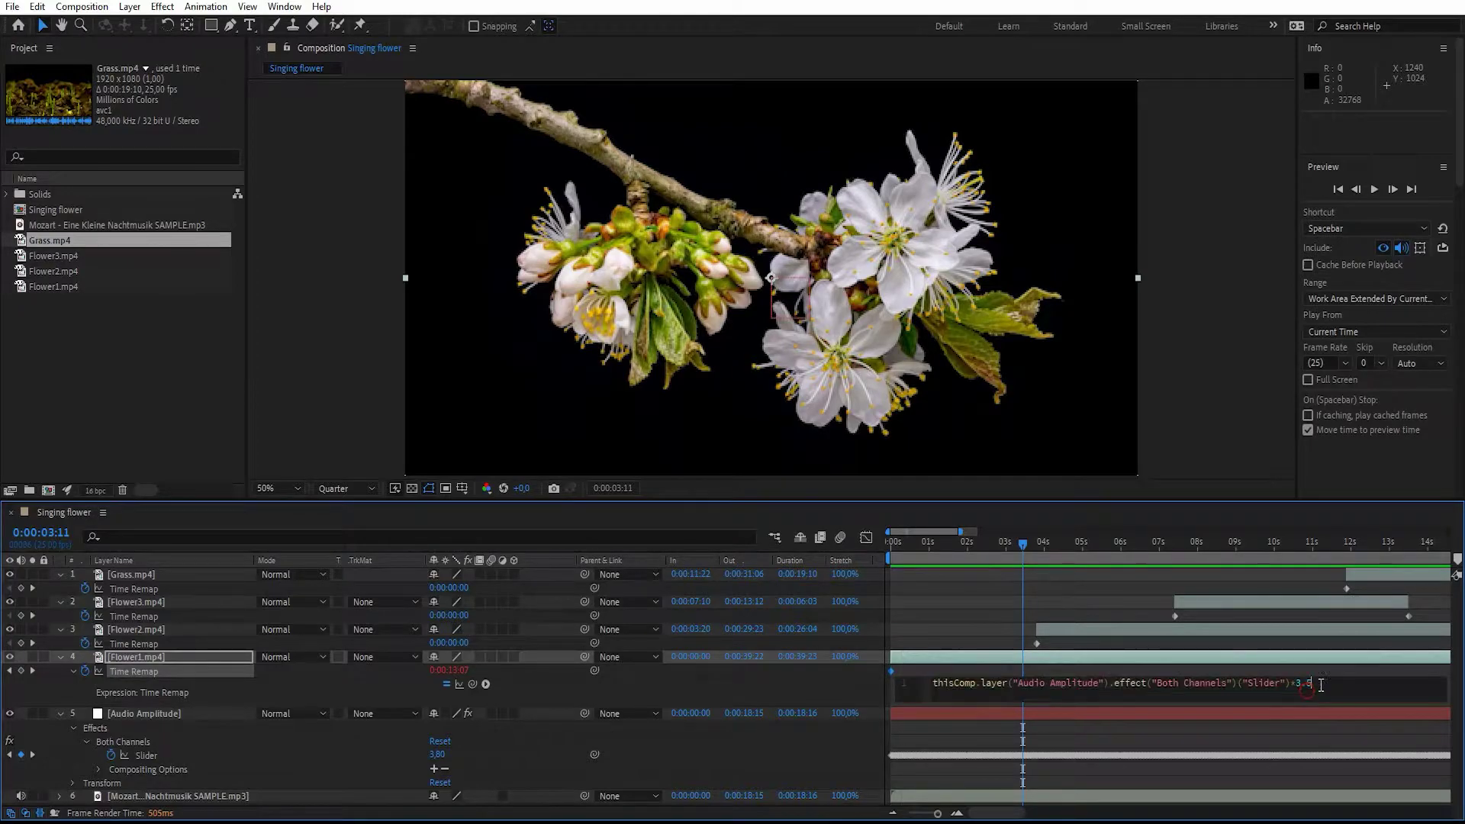
{"action": "key", "text": "BackSpace"}
{"action": "key", "text": "BackSpace"}
{"action": "left_click", "coordinate": [1285, 669]}
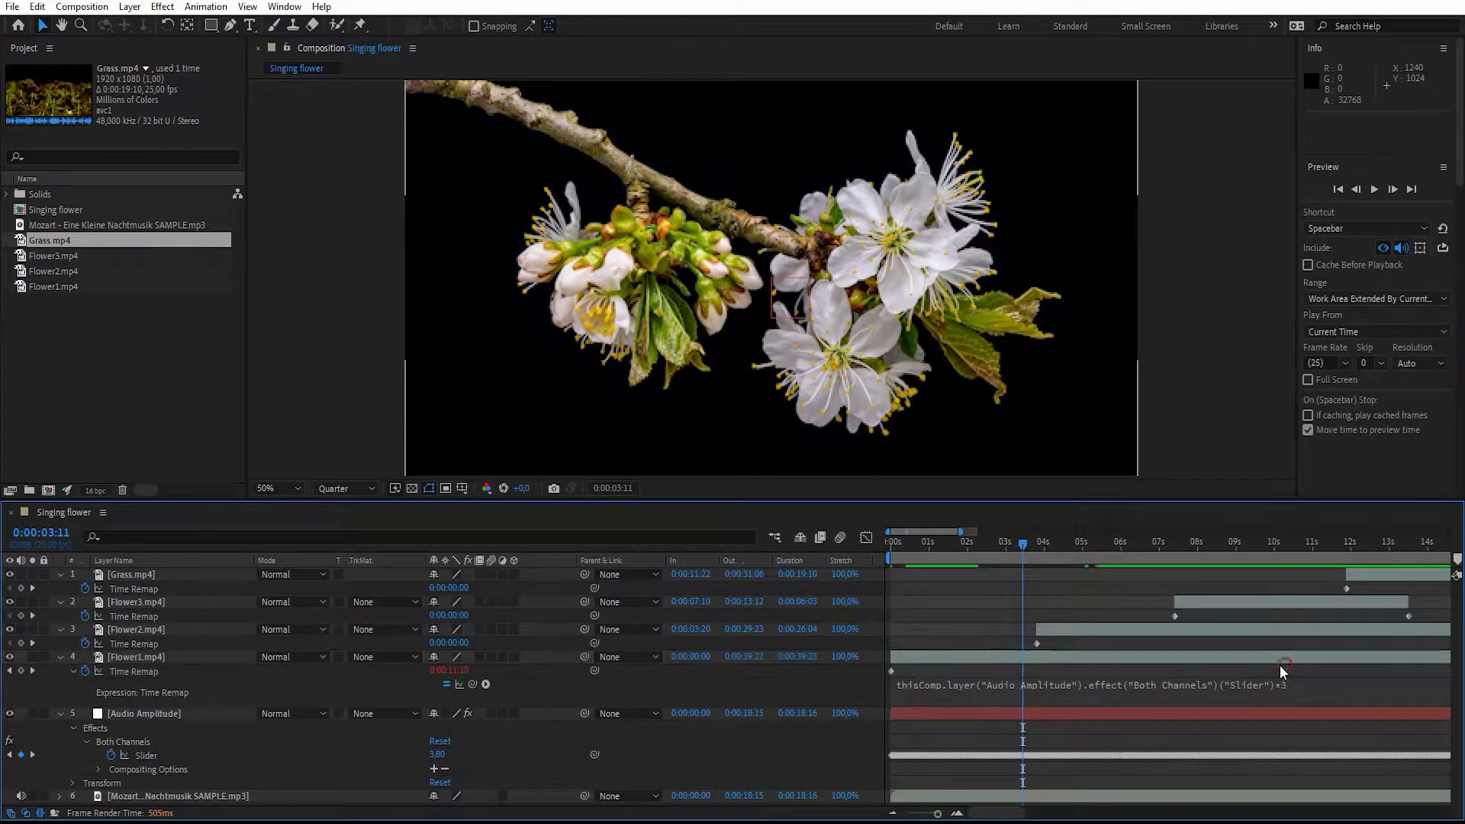
{"action": "key", "text": "space"}
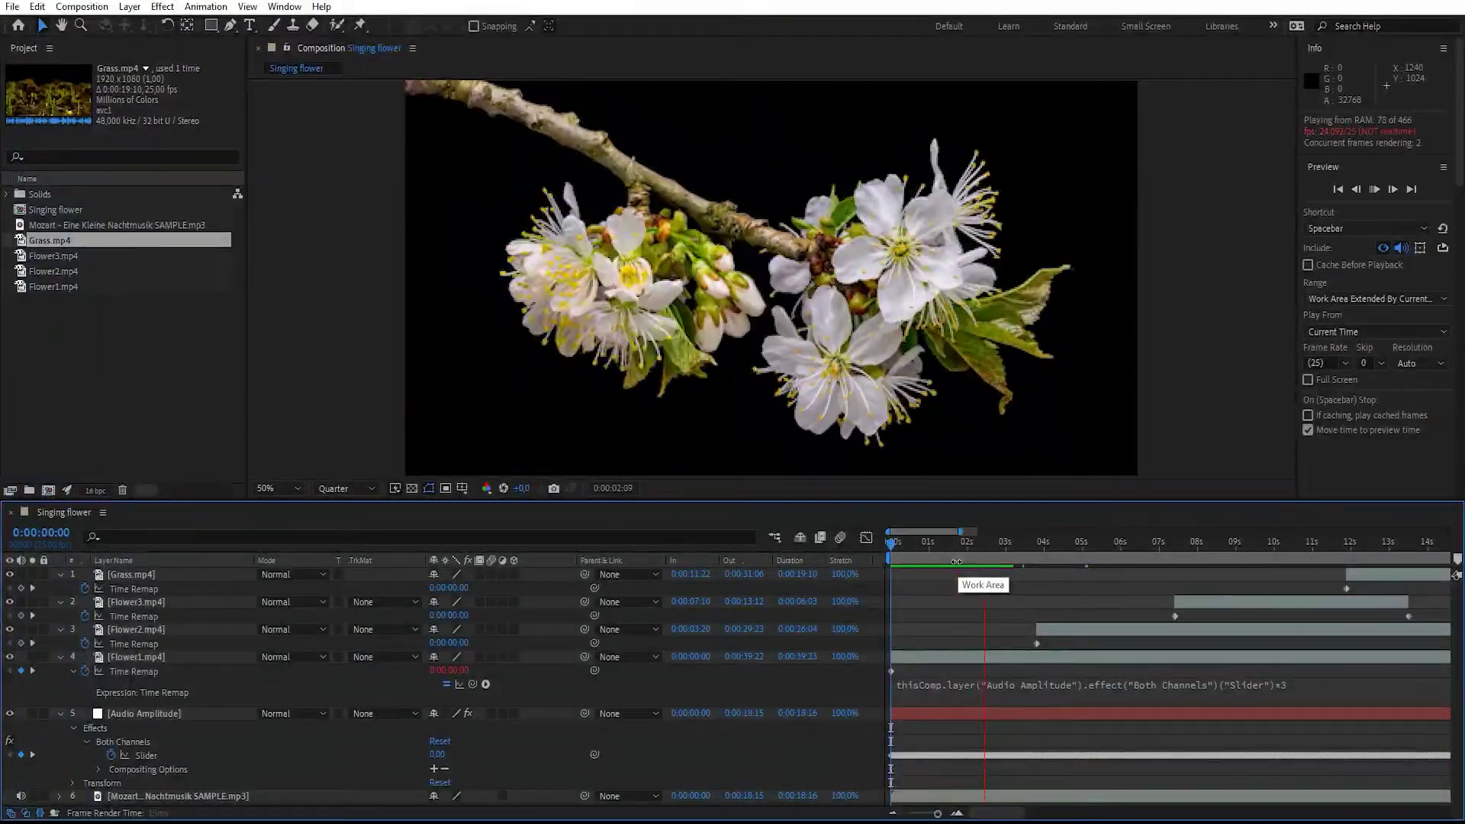
{"action": "key", "text": "space"}
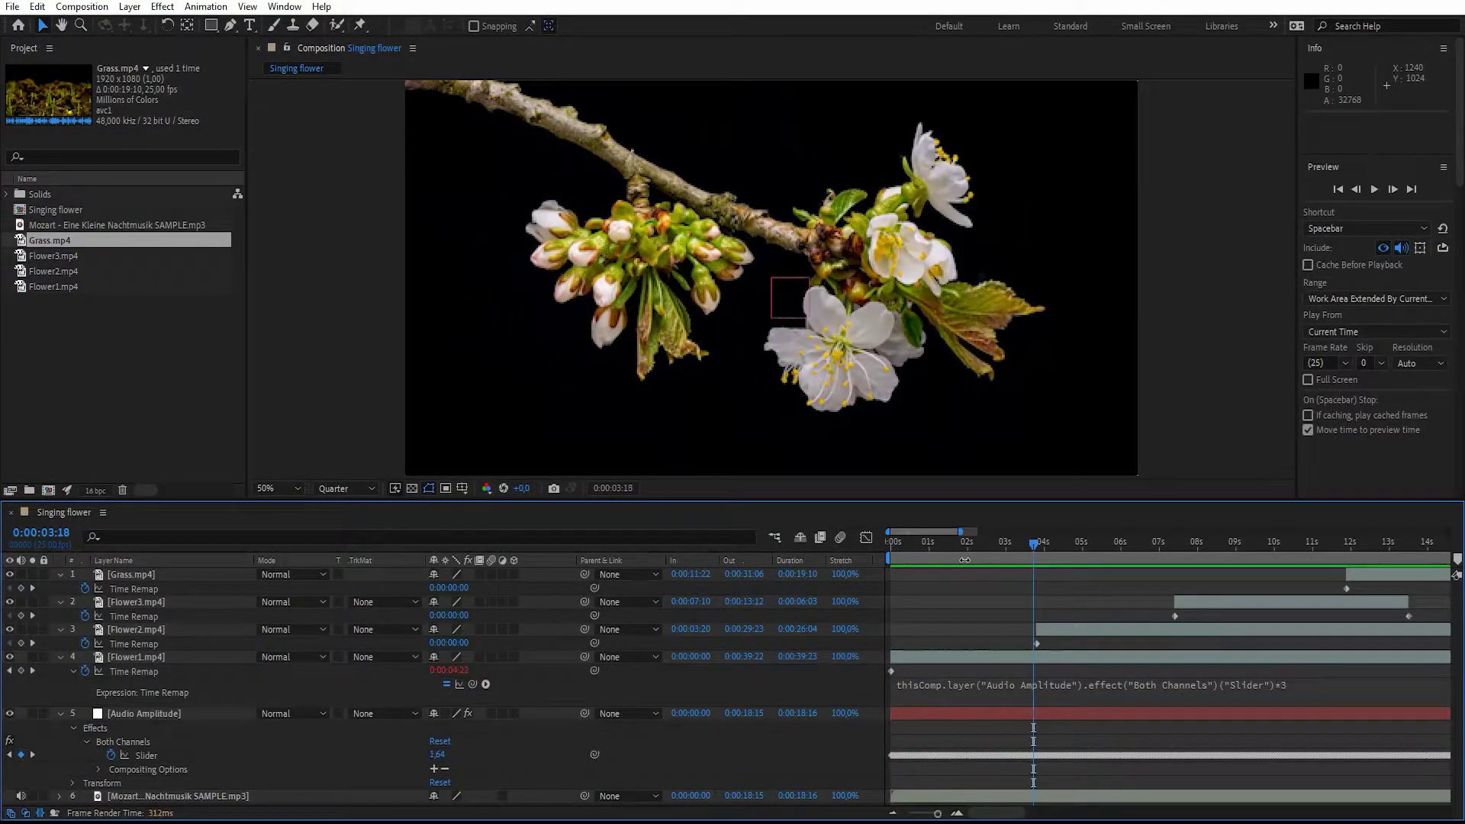
- Preview the Flower2.mp4 section, return to its start, and link its Time Remap to the Both Channels slider of Audio Amplitude
{"action": "left_click", "coordinate": [147, 633]}
{"action": "key", "text": "space"}
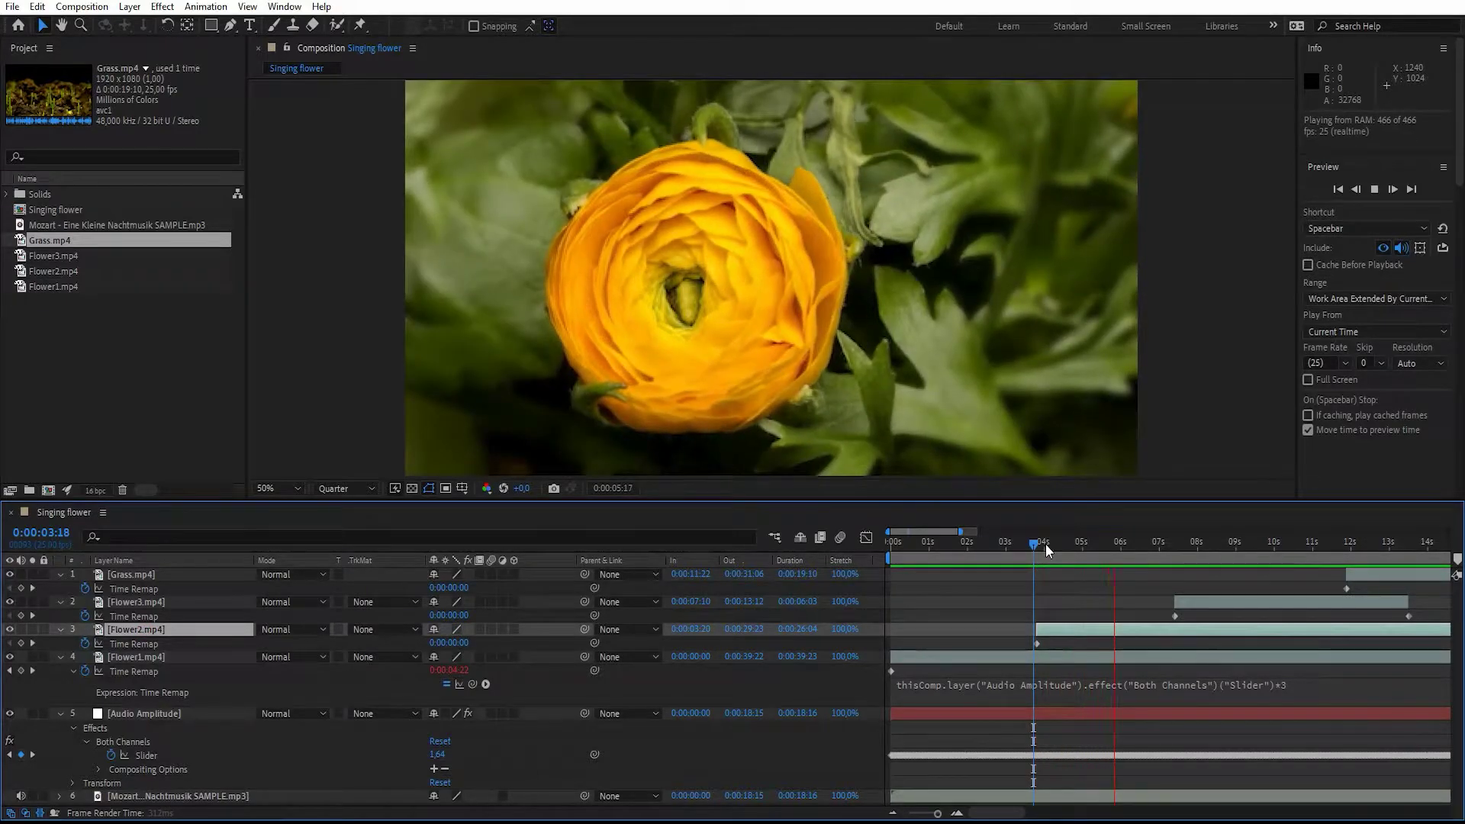
{"action": "left_click", "coordinate": [1038, 547]}
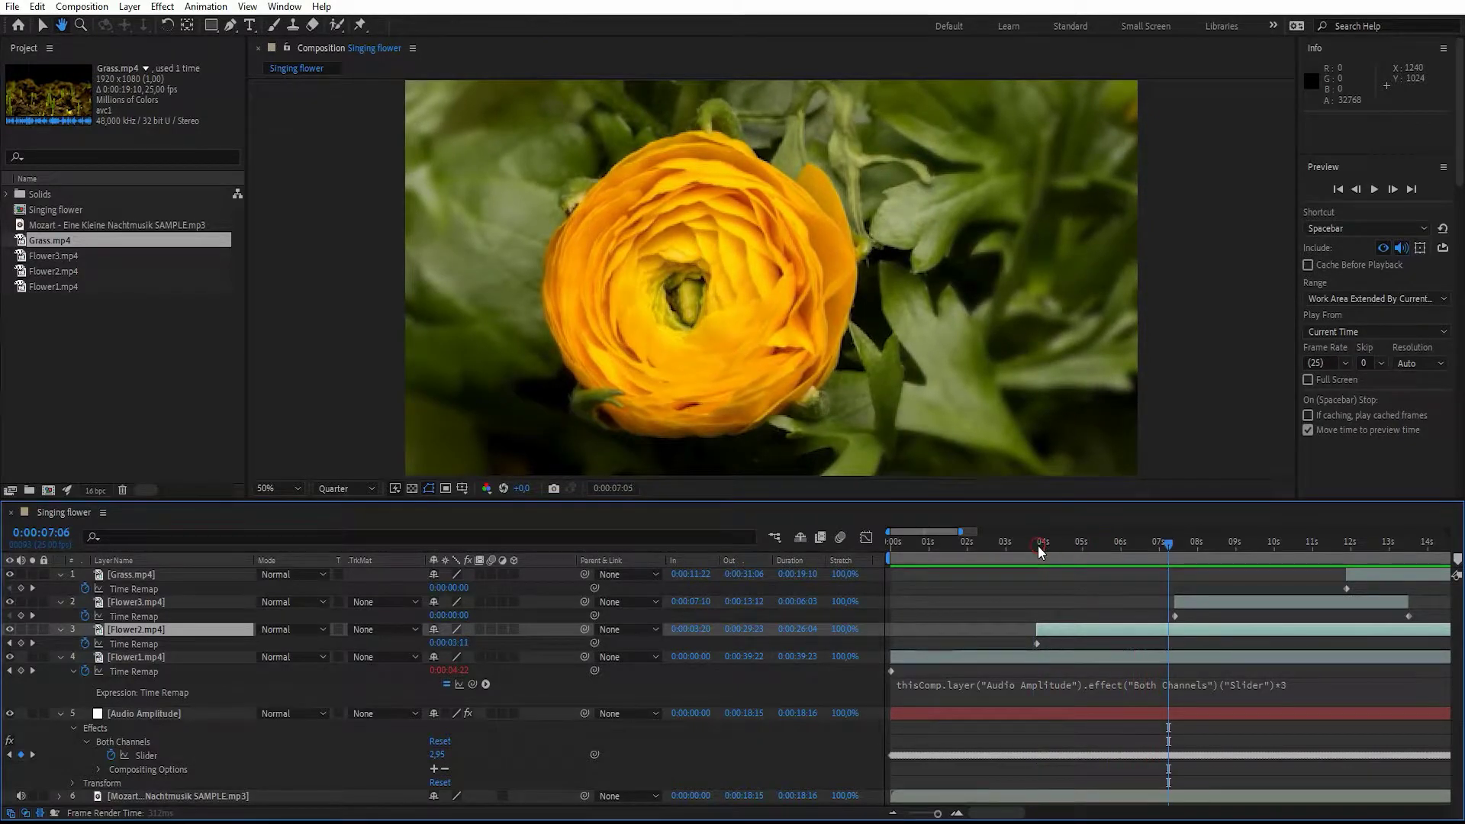
{"action": "left_click", "coordinate": [593, 643]}
{"action": "left_click_drag", "start_coordinate": [592, 644], "coordinate": [158, 752]}
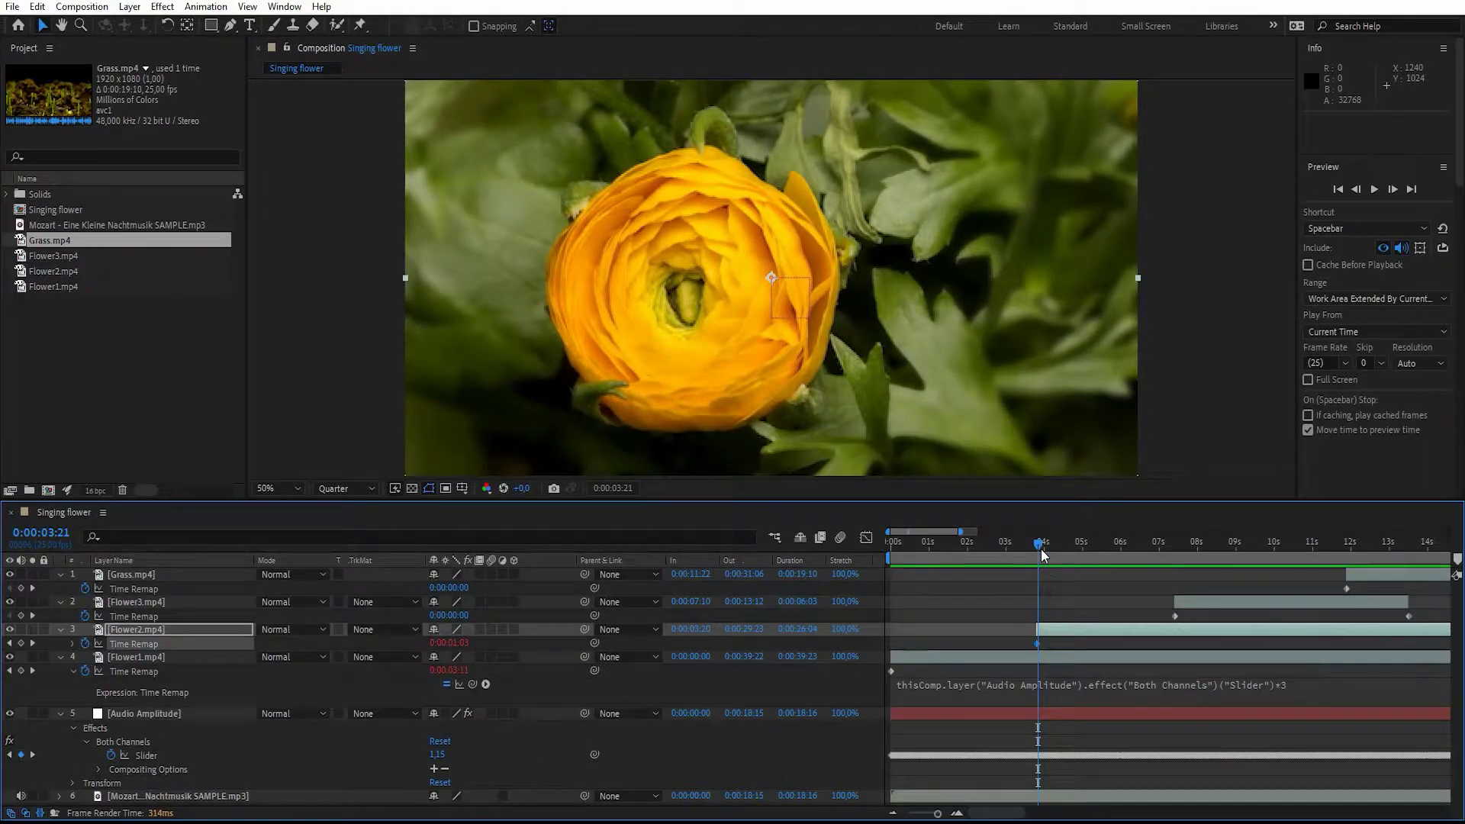
- Inspect the Both Channels slider graph within Flower2.mp4's section and place the playhead exactly on the highest peak at 0:00:05:03
{"action": "left_click", "coordinate": [154, 753]}
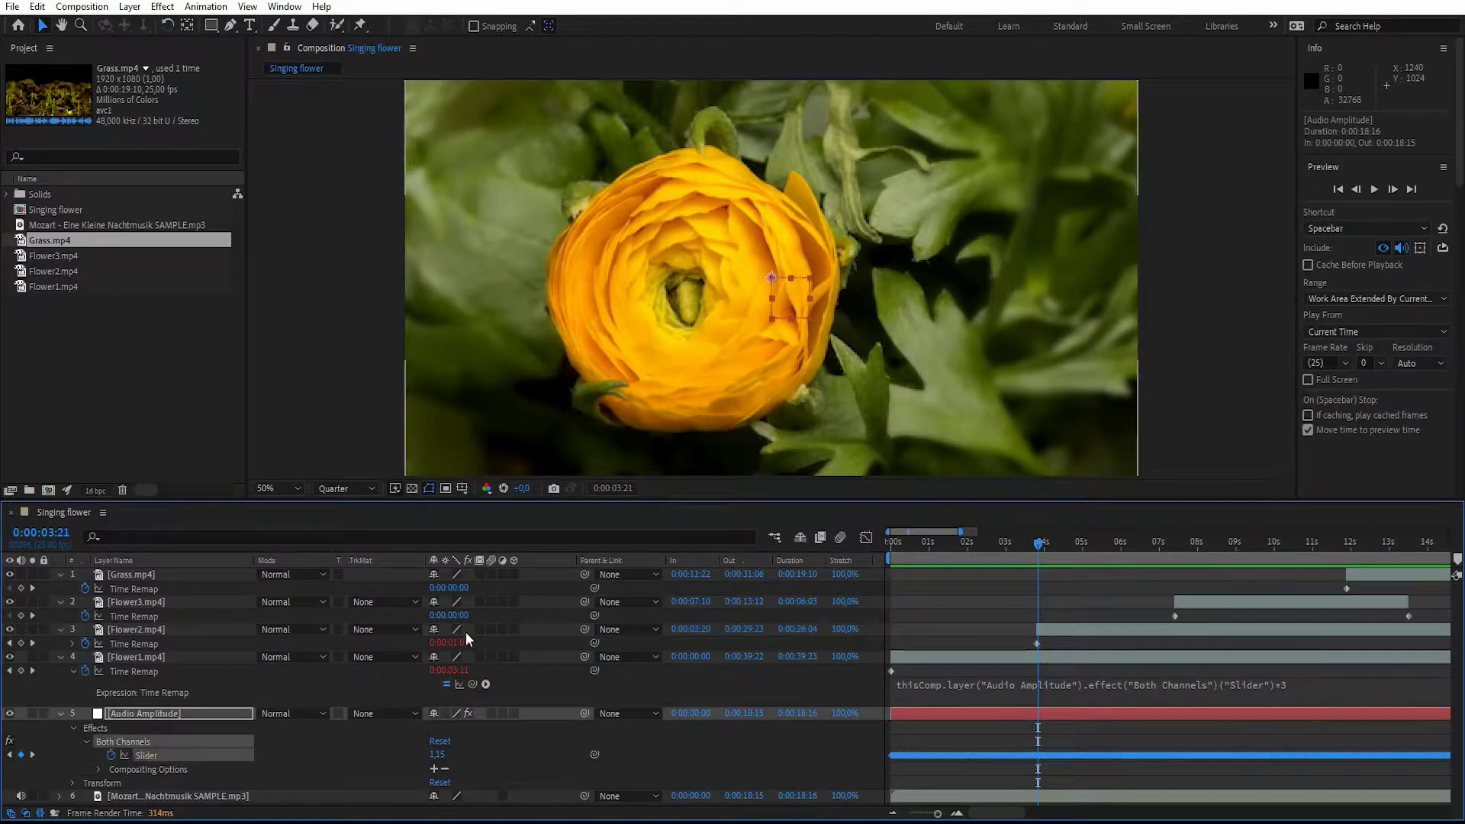
{"action": "left_click", "coordinate": [867, 536]}
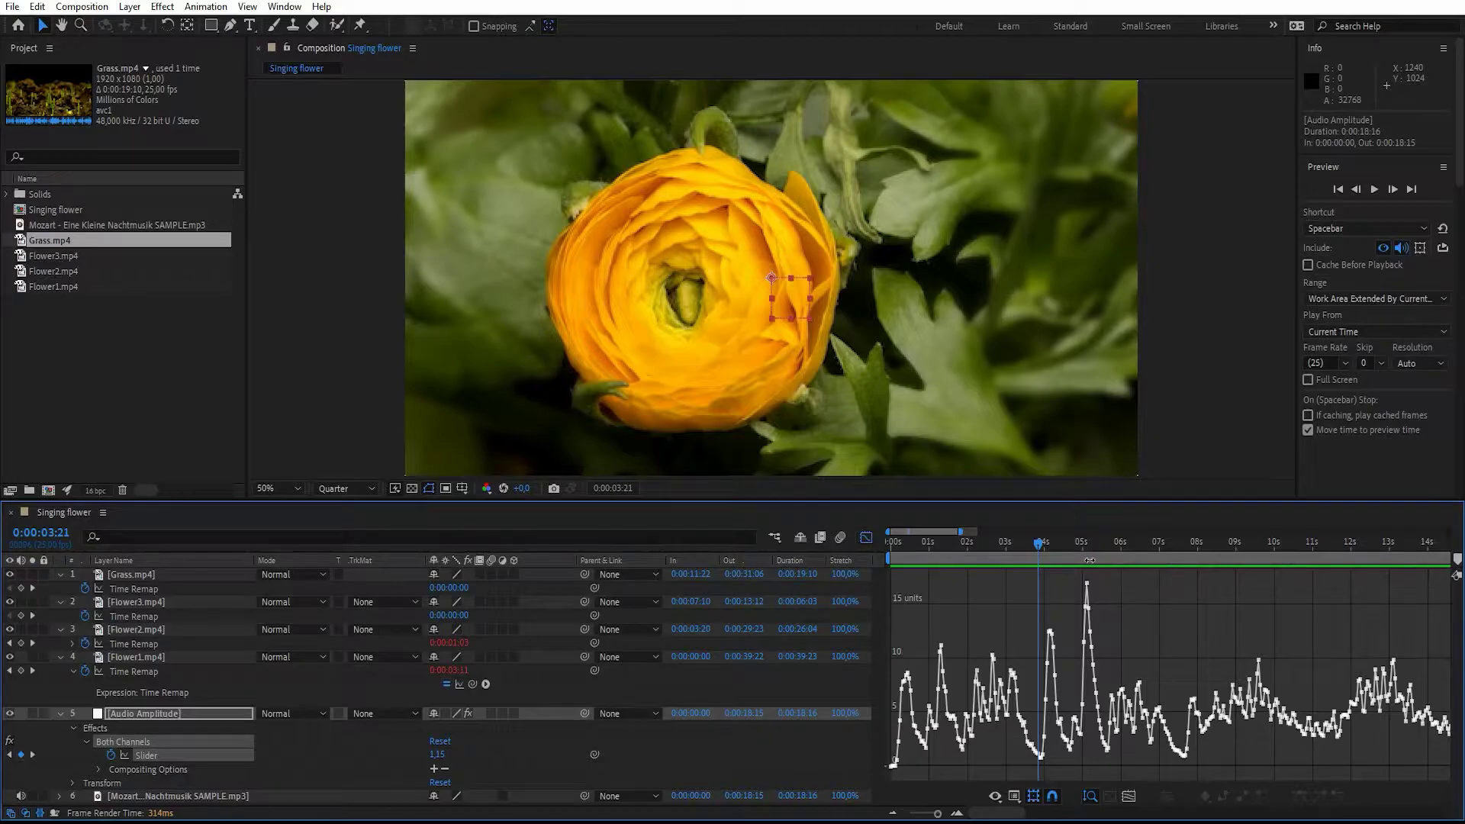
{"action": "left_click_drag", "start_coordinate": [1070, 547], "coordinate": [1086, 547]}
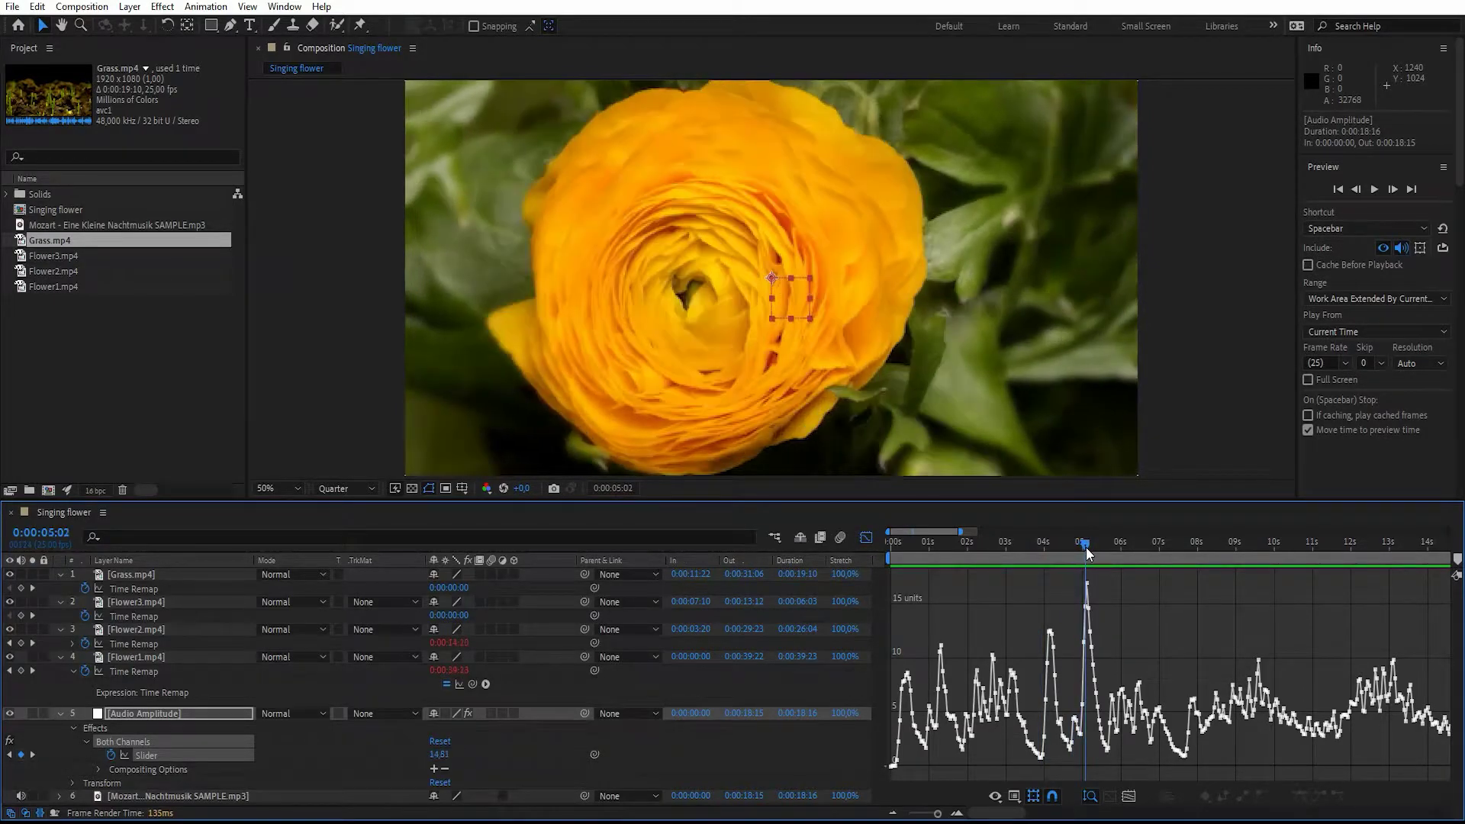
{"action": "key", "text": "equal"}
{"action": "key", "text": "equal"}
{"action": "key", "text": "equal"}
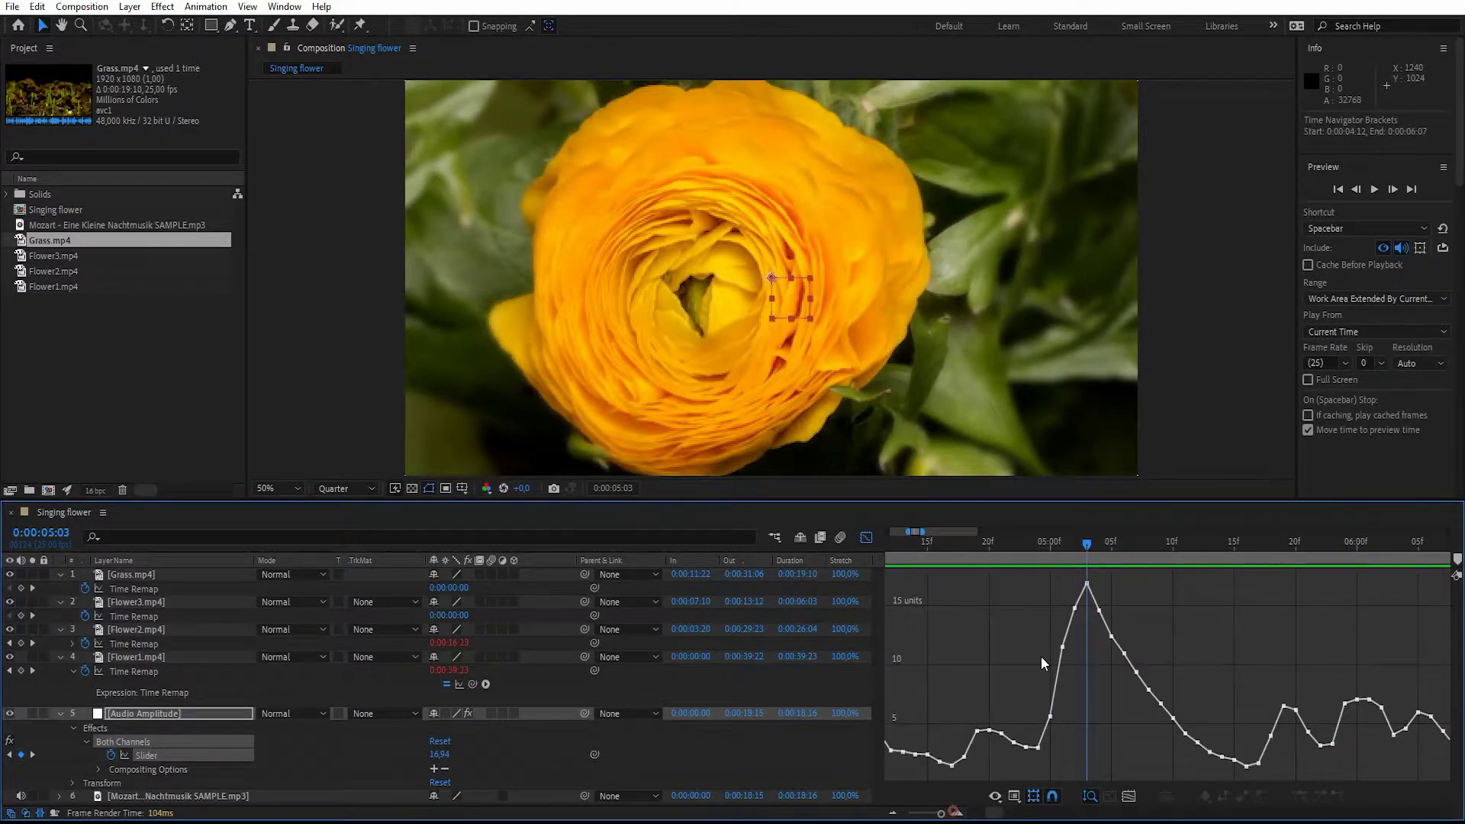
{"action": "left_click", "coordinate": [867, 536]}
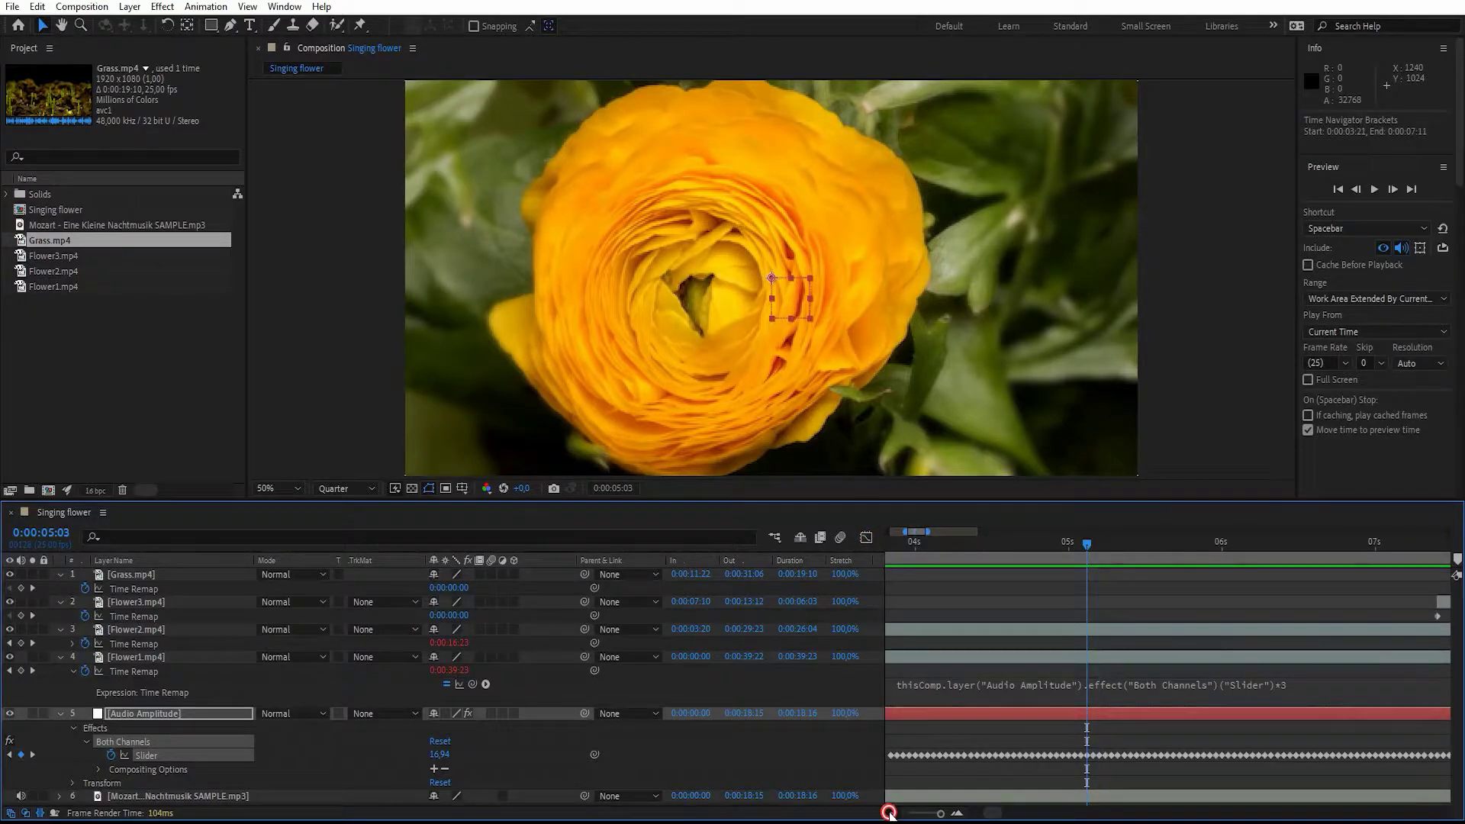
{"action": "left_click", "coordinate": [891, 813]}
- Reveal the Time Remap expression of Flower2.mp4 and append *1.5 to it
{"action": "left_click", "coordinate": [1093, 627]}
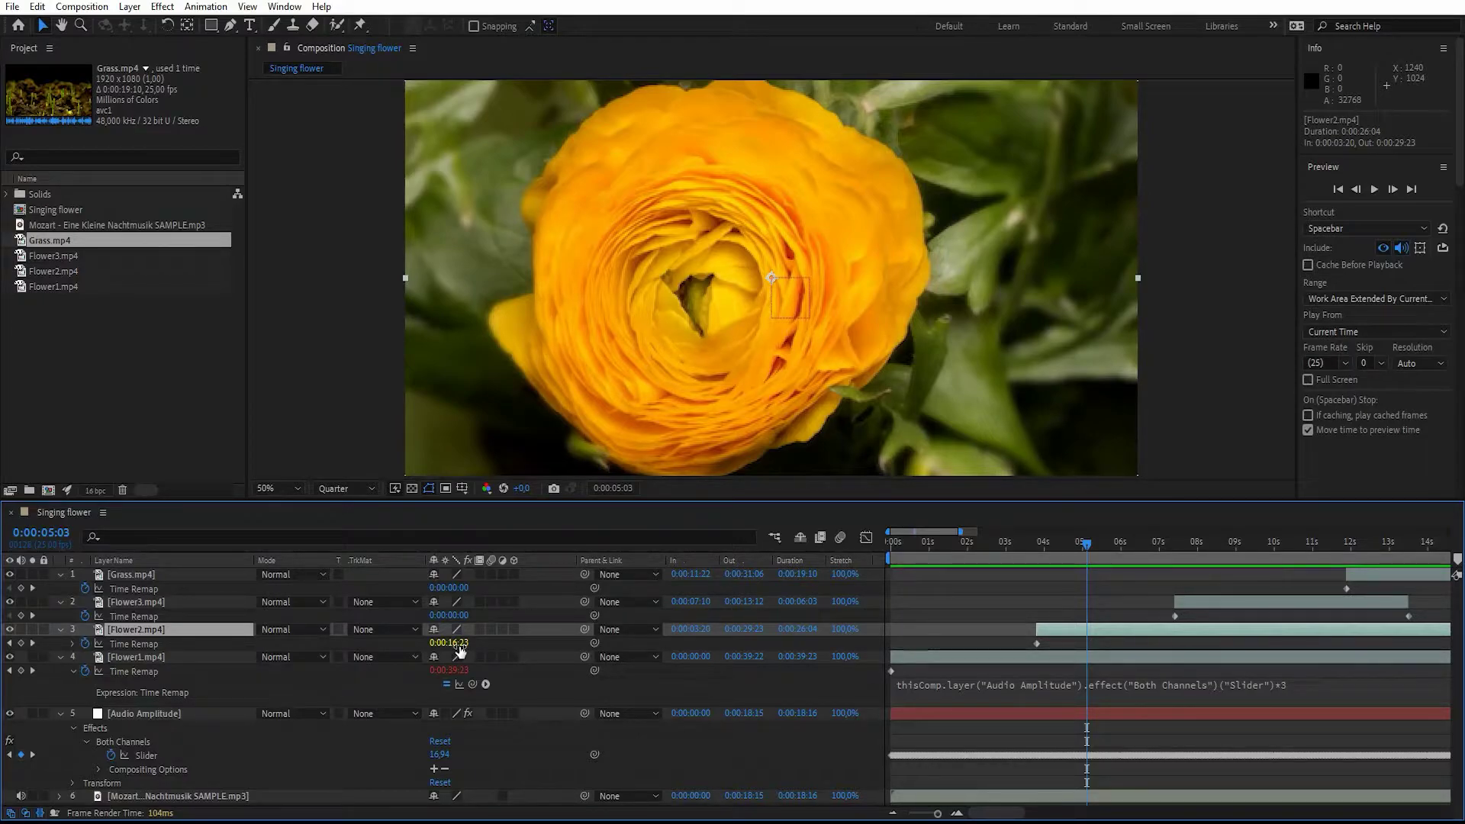
{"action": "left_click", "coordinate": [78, 645]}
{"action": "type", "text": "thisComp.layer(\"Audio Amplitude\").effect(\"Both Channels\")(\"Slider\")"}
{"action": "left_click", "coordinate": [1295, 657]}
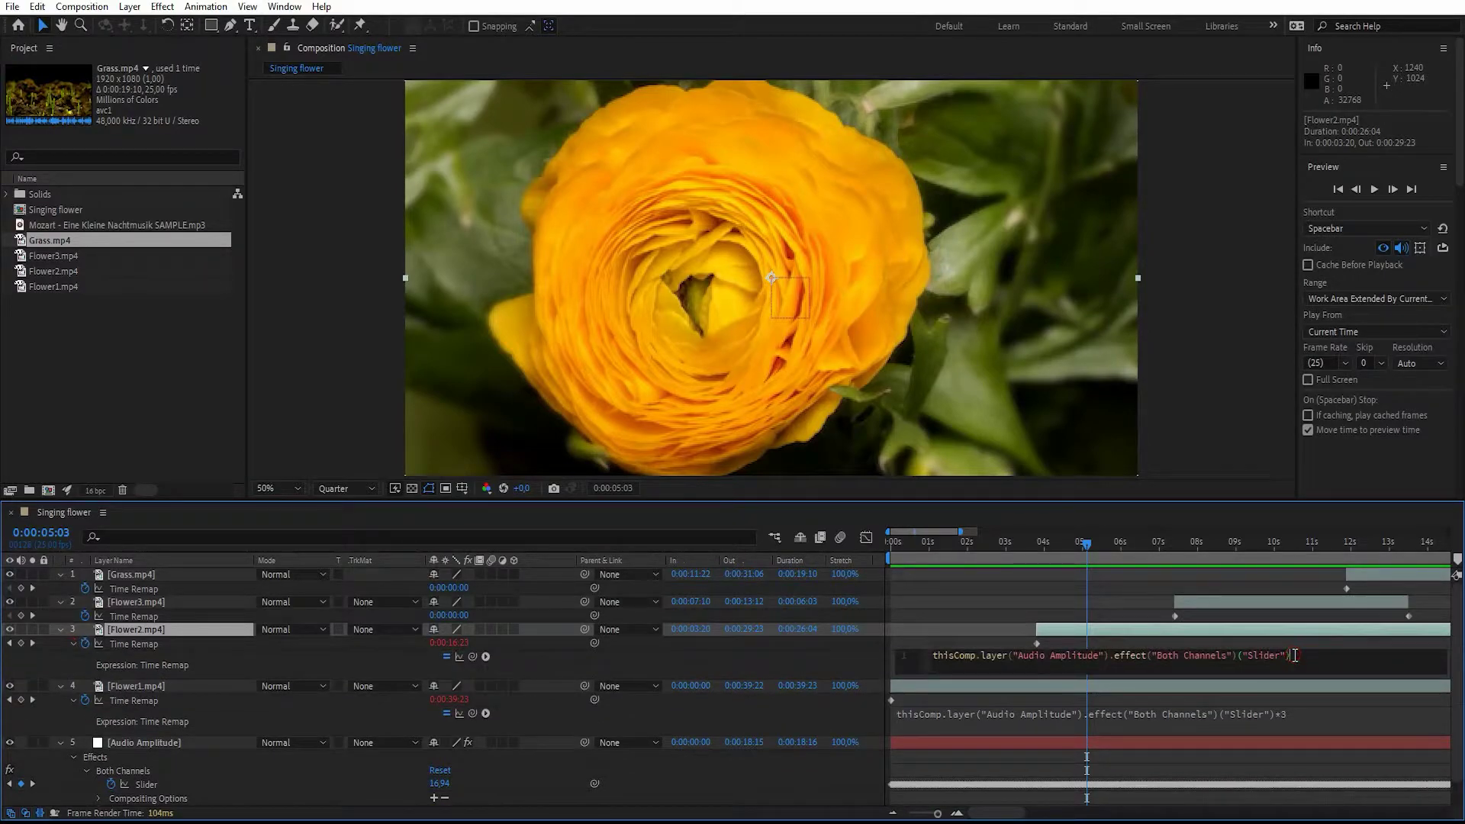
{"action": "type", "text": "*1.5"}
{"action": "left_click", "coordinate": [1355, 671]}
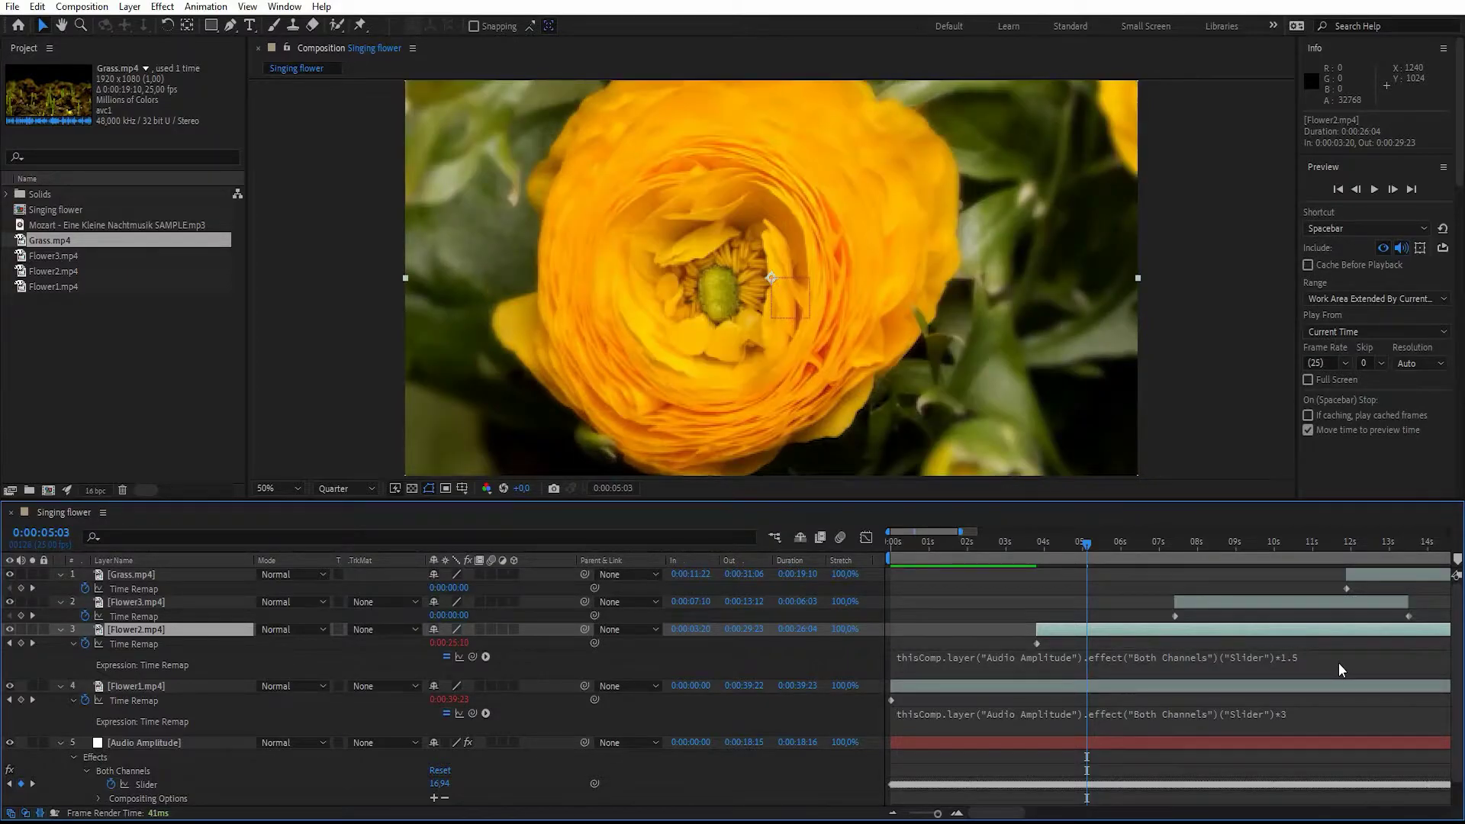
- Raise the multiplier in Flower2.mp4's Time Remap expression to 1.6
{"action": "left_click", "coordinate": [1303, 659]}
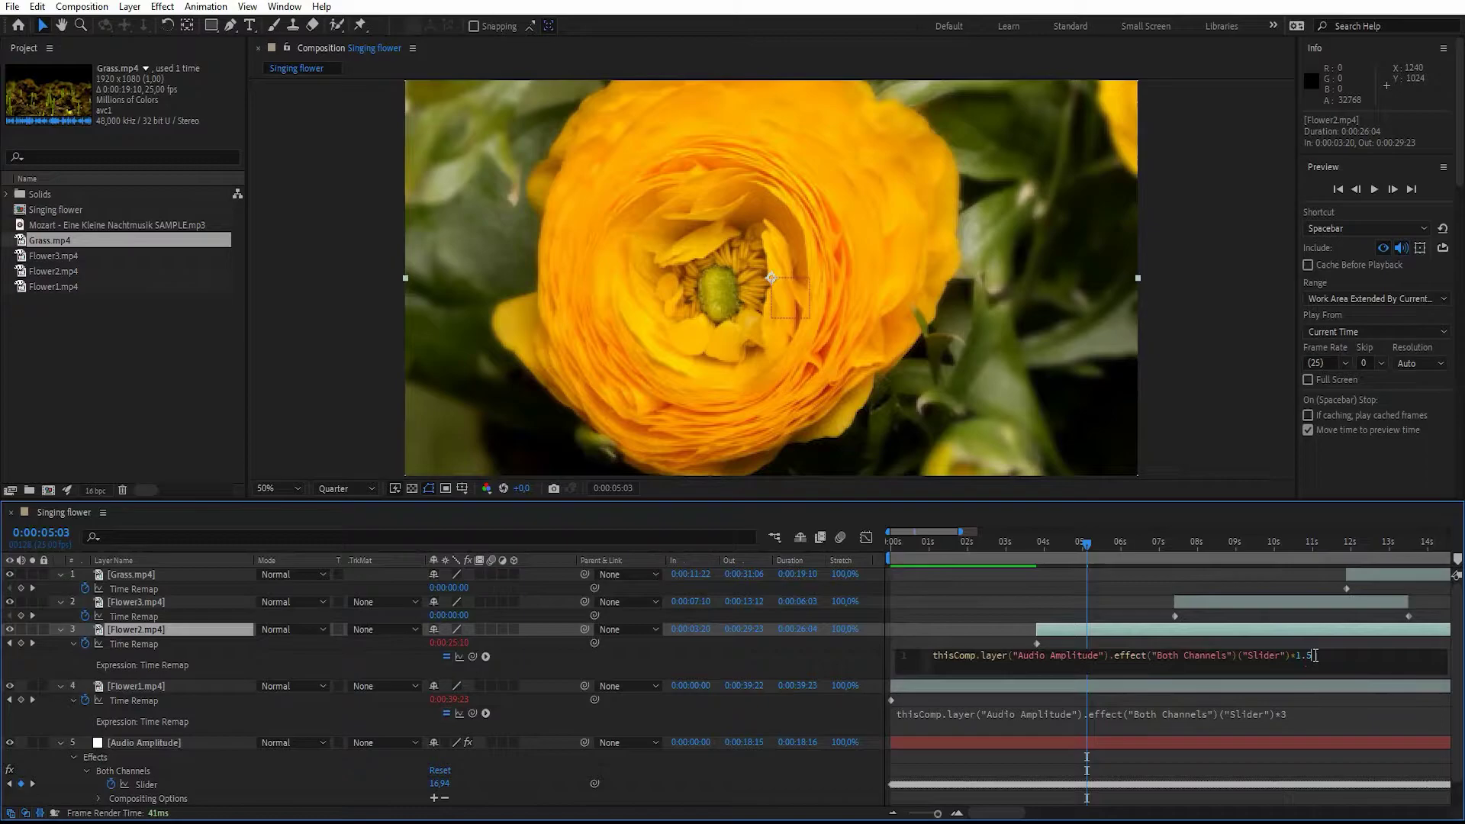
{"action": "key", "text": "BackSpace"}
{"action": "type", "text": "6"}
{"action": "left_click", "coordinate": [1311, 699]}
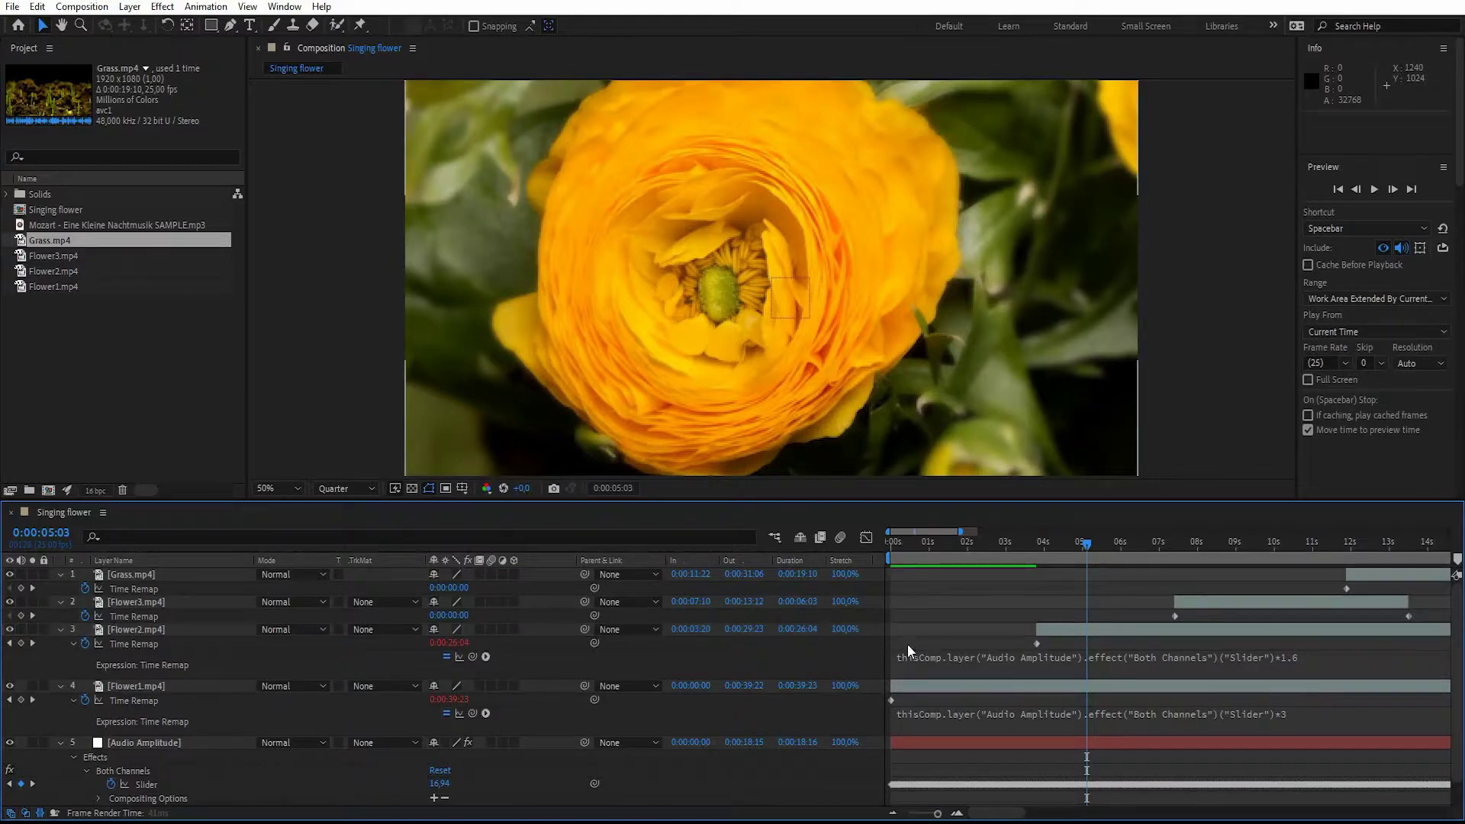
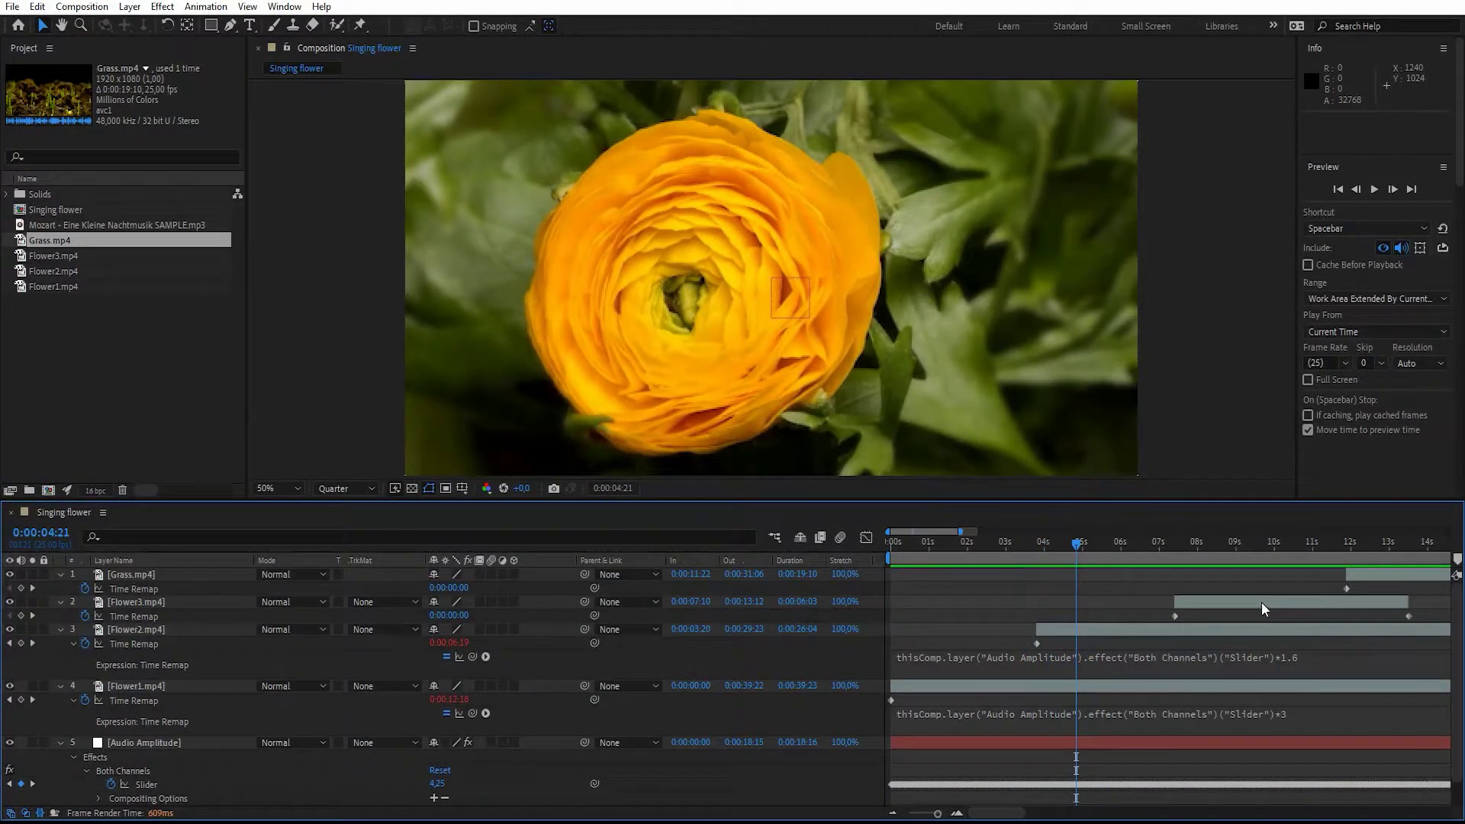
- Place the playhead at the start of Flower3.mp4's section and link its Time Remap to the Both Channels slider of Audio Amplitude
{"action": "left_click", "coordinate": [1246, 602]}
{"action": "left_click", "coordinate": [1176, 540]}
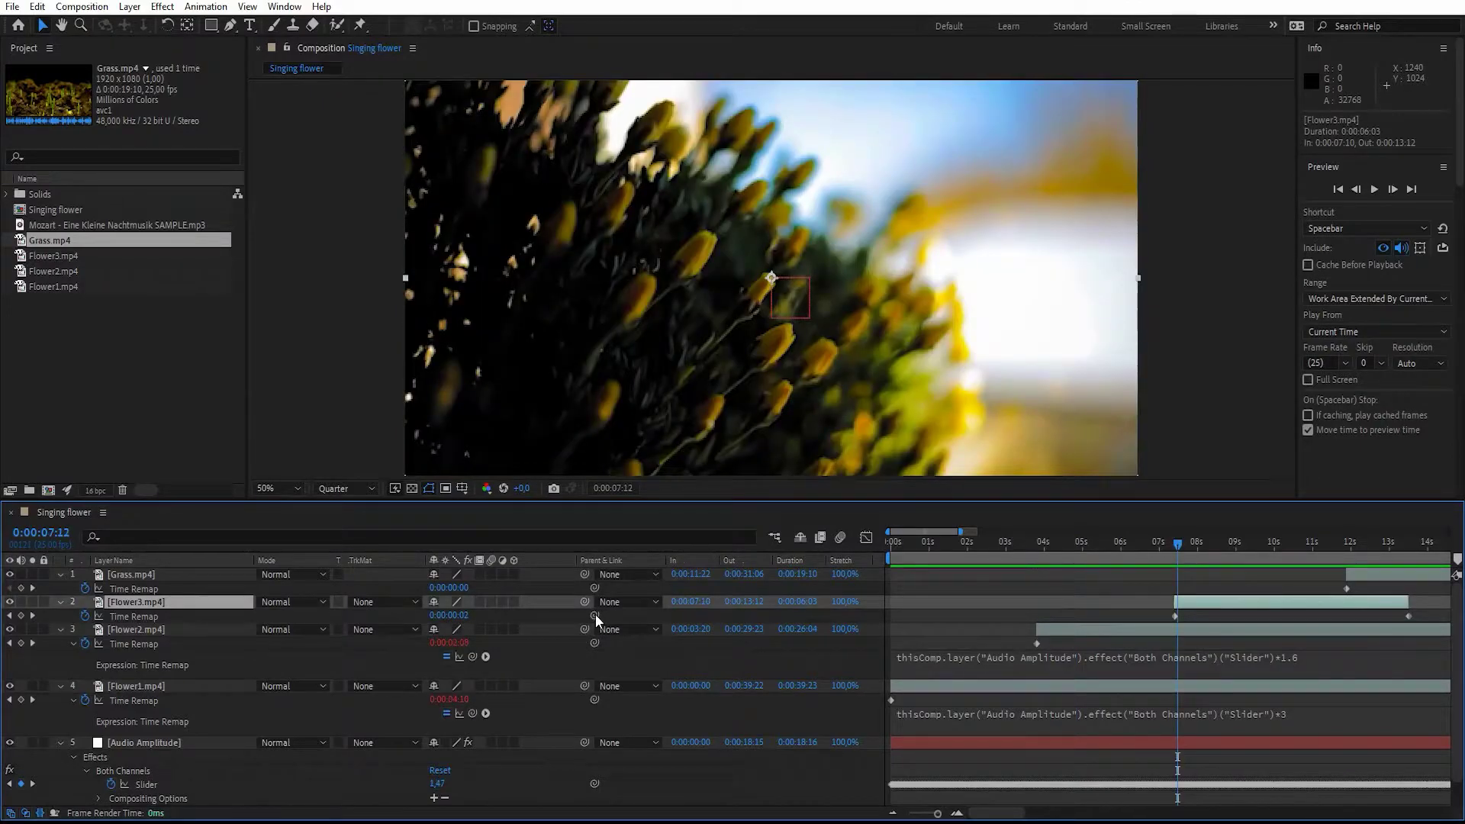
{"action": "left_click_drag", "start_coordinate": [593, 615], "coordinate": [151, 782]}
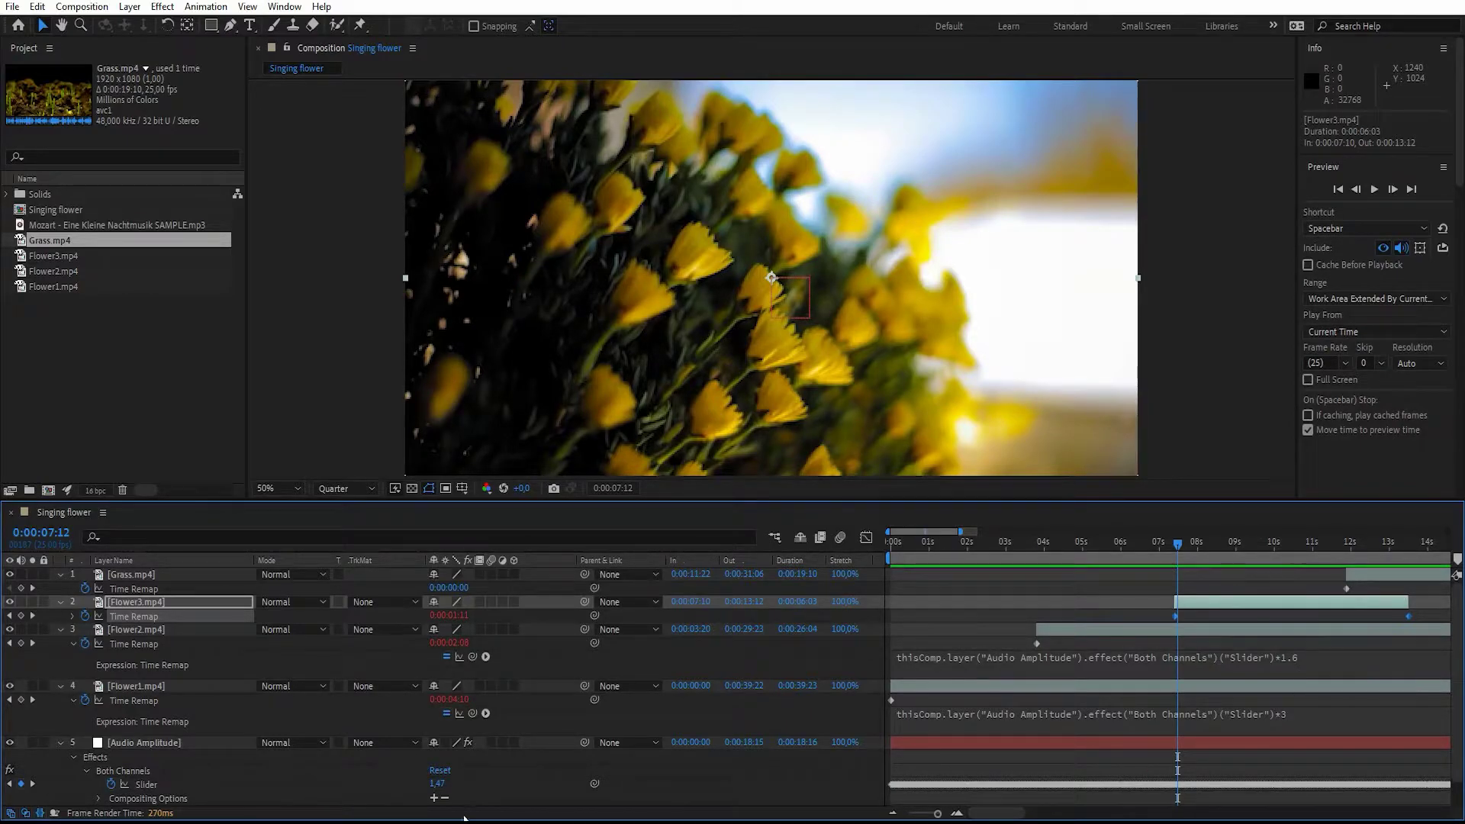
- Inspect the Both Channels slider graph within Flower3.mp4's section, scrub through it, and leave the playhead near the highest peak at 0:00:09:14
{"action": "left_click", "coordinate": [142, 786]}
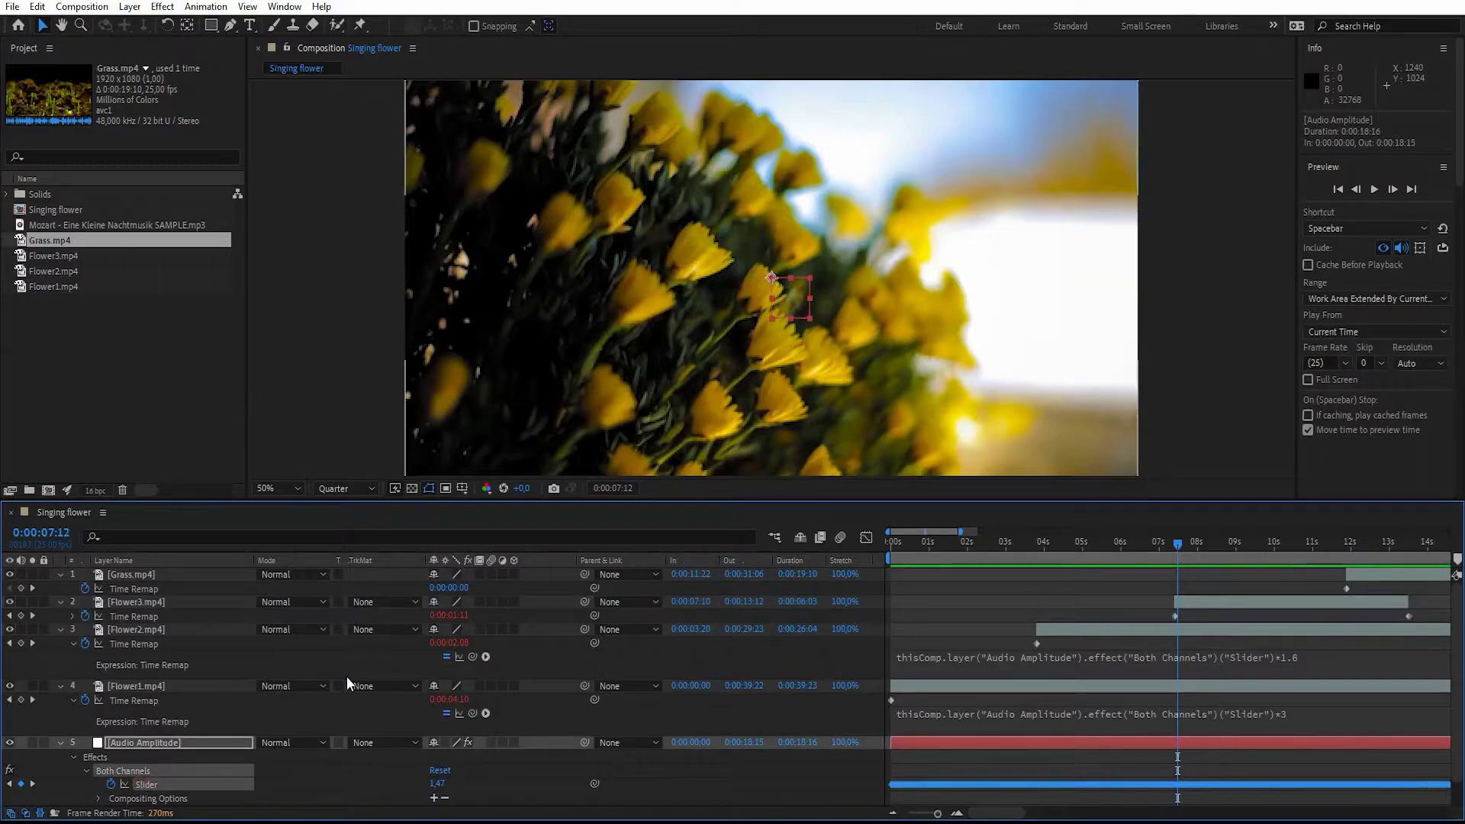
{"action": "left_click", "coordinate": [866, 537]}
{"action": "left_click_drag", "start_coordinate": [1180, 544], "coordinate": [1260, 543]}
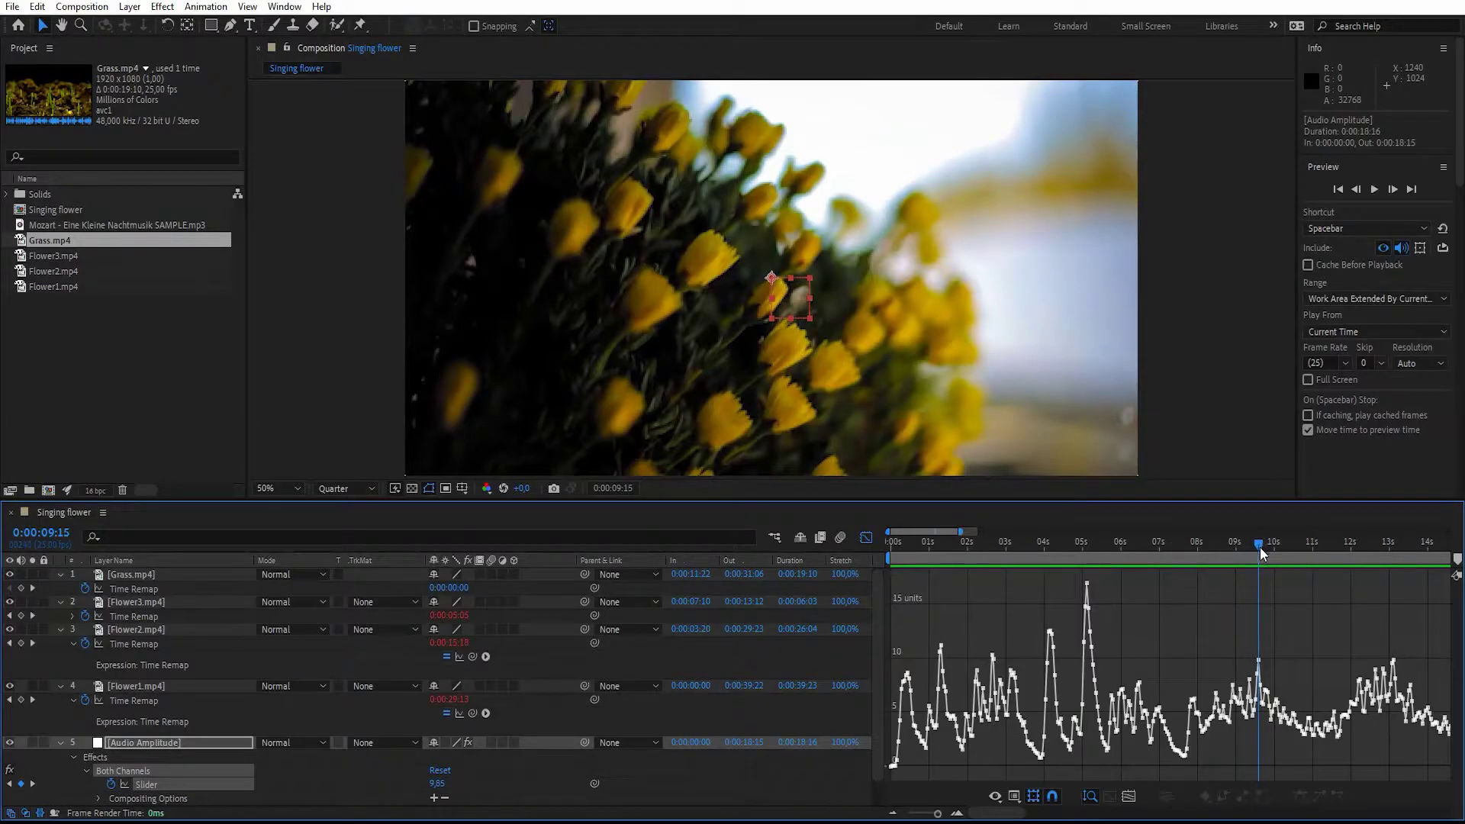
{"action": "left_click", "coordinate": [958, 812]}
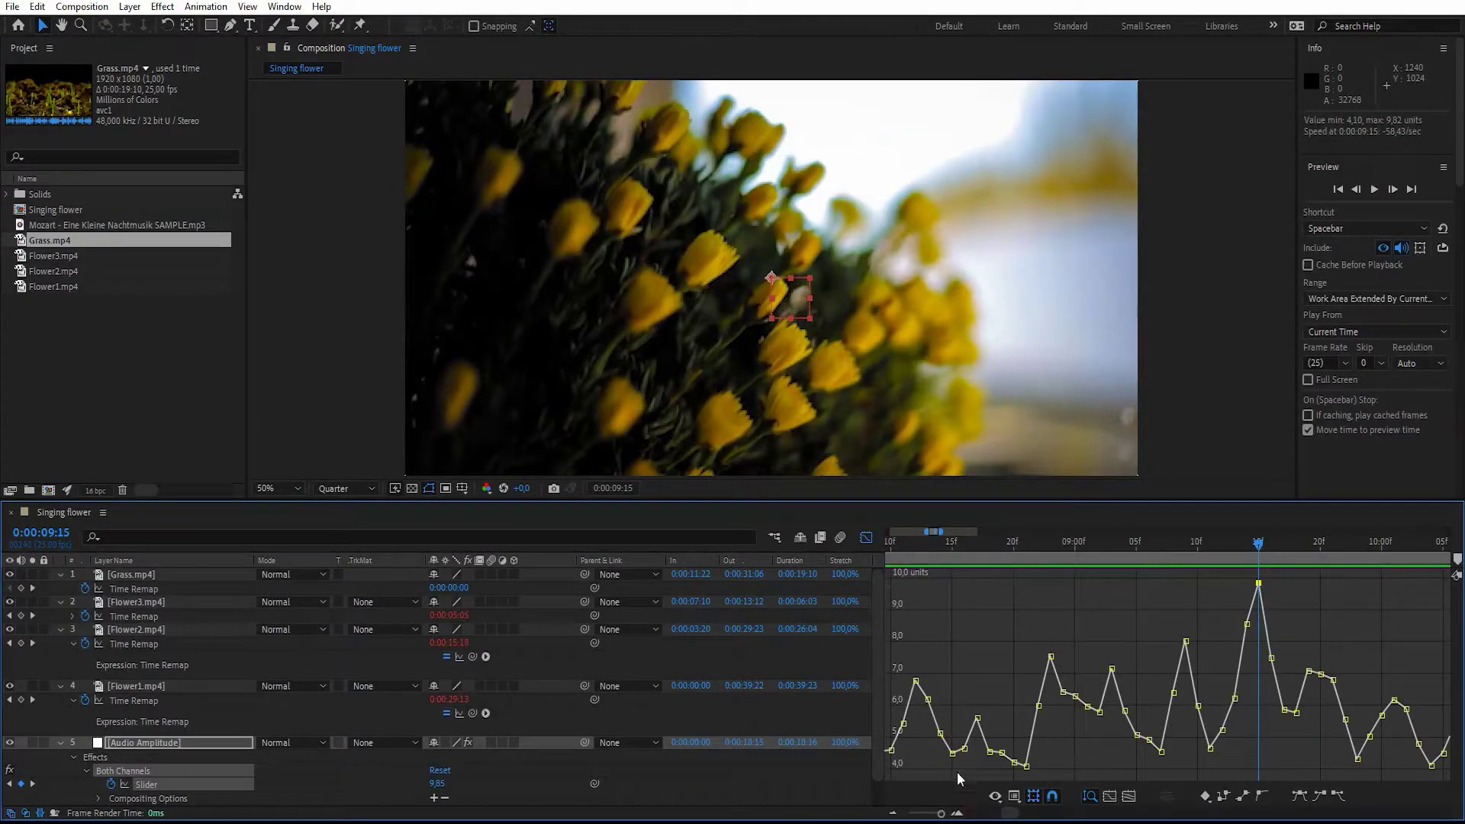
{"action": "left_click", "coordinate": [899, 814]}
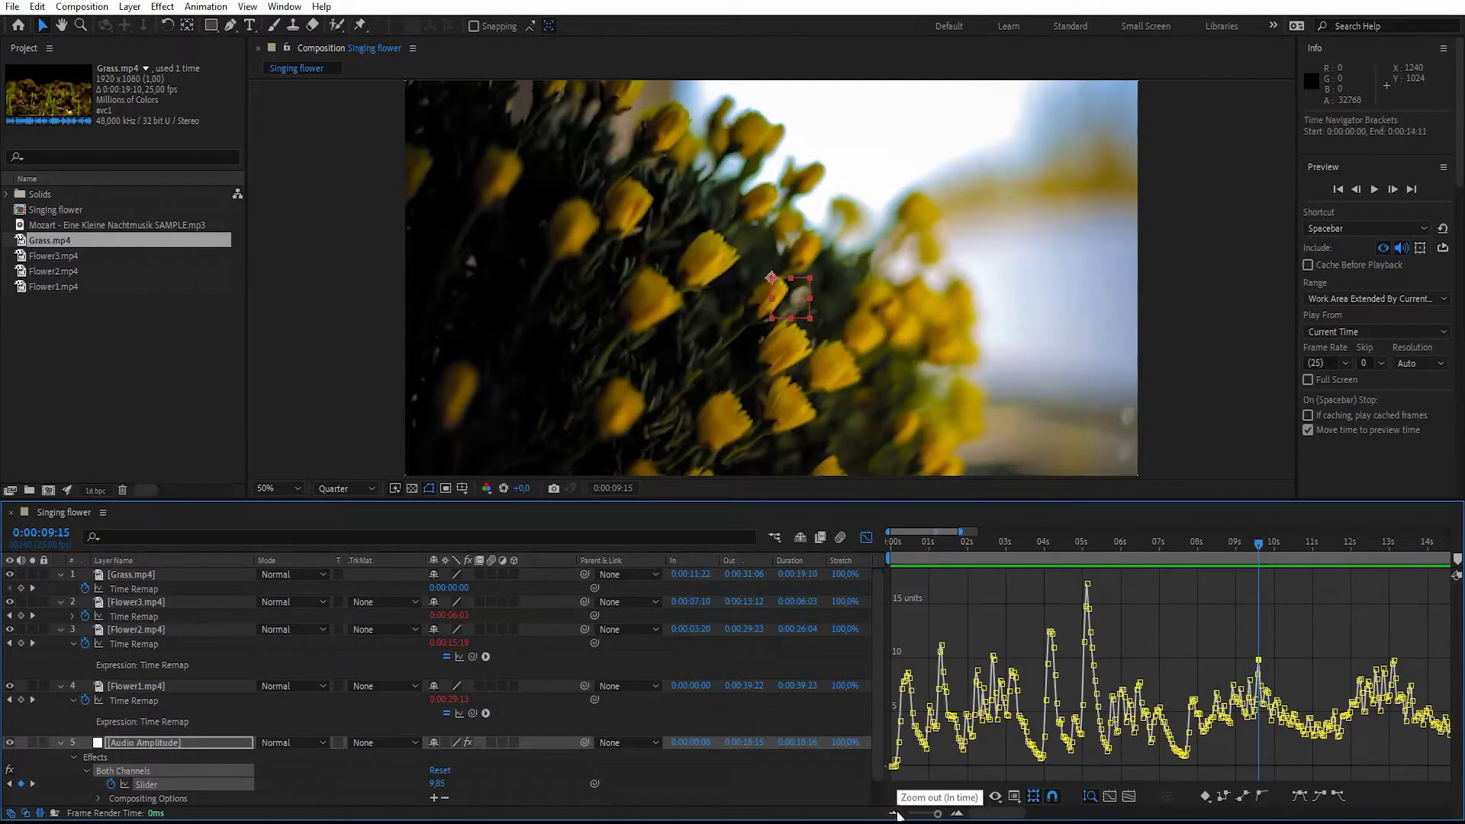
{"action": "left_click", "coordinate": [865, 537]}
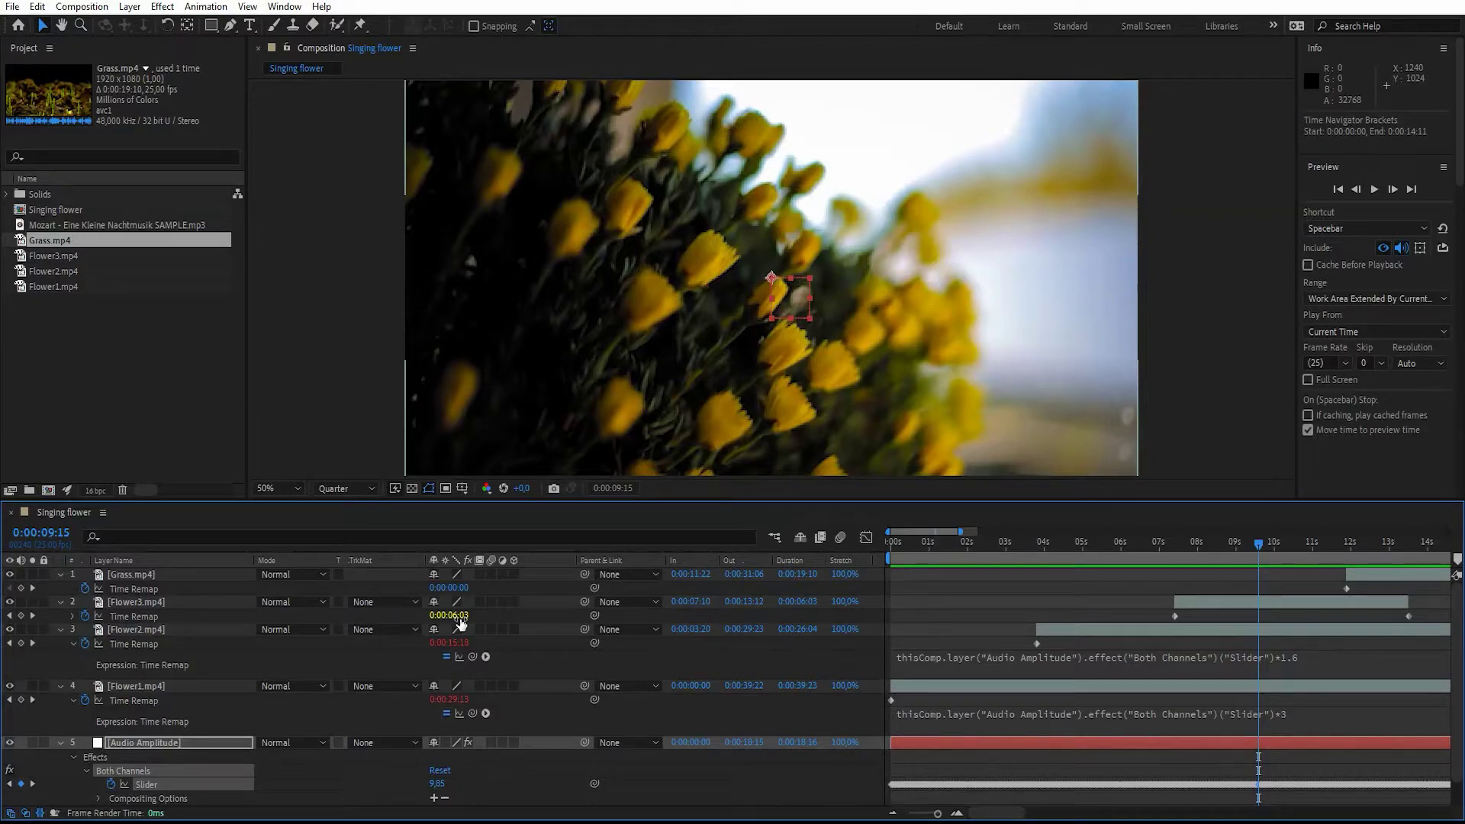
{"action": "left_click_drag", "start_coordinate": [1260, 542], "coordinate": [1220, 547]}
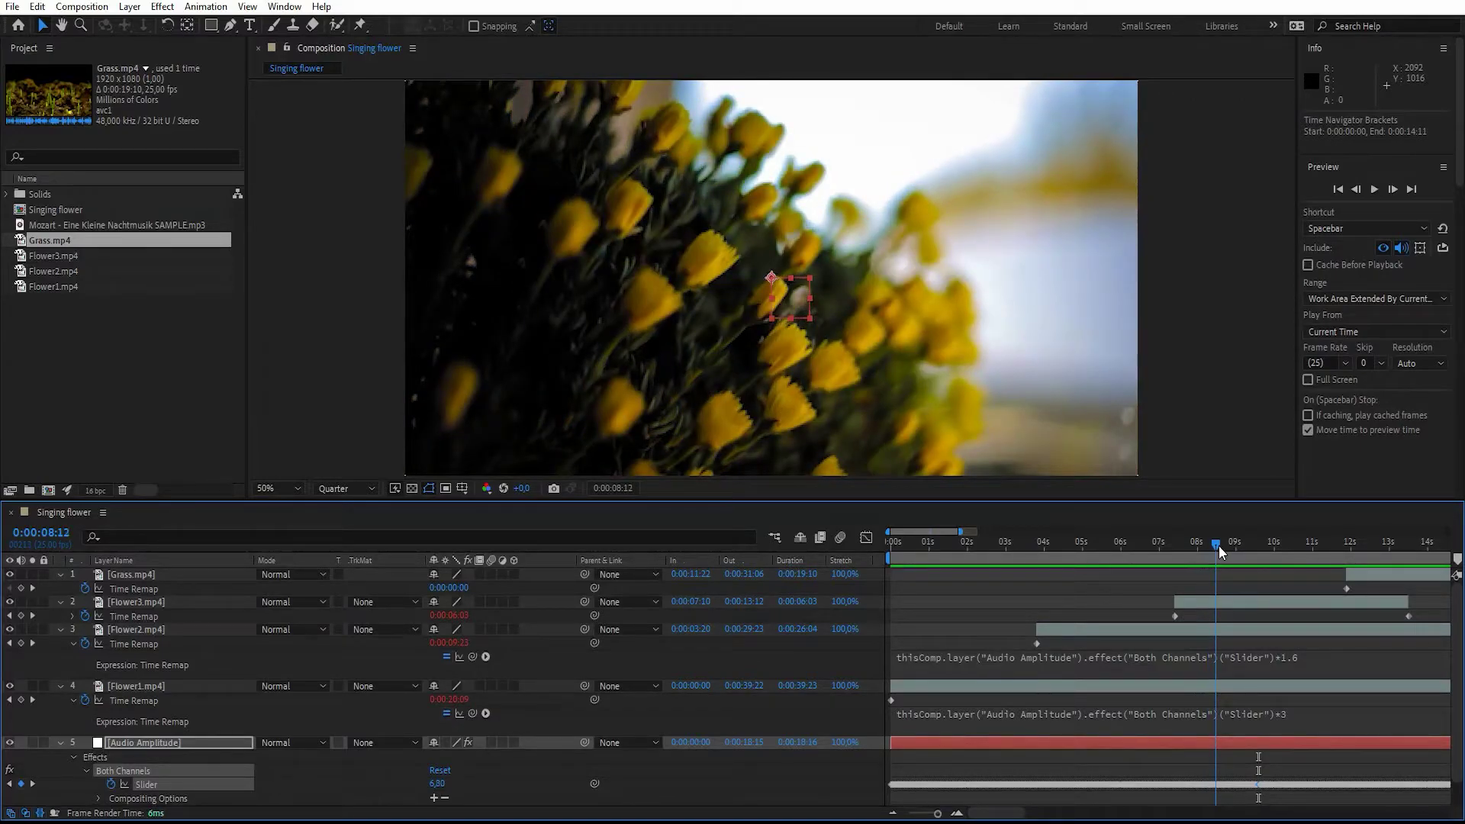
{"action": "left_click_drag", "start_coordinate": [1221, 546], "coordinate": [1260, 537]}
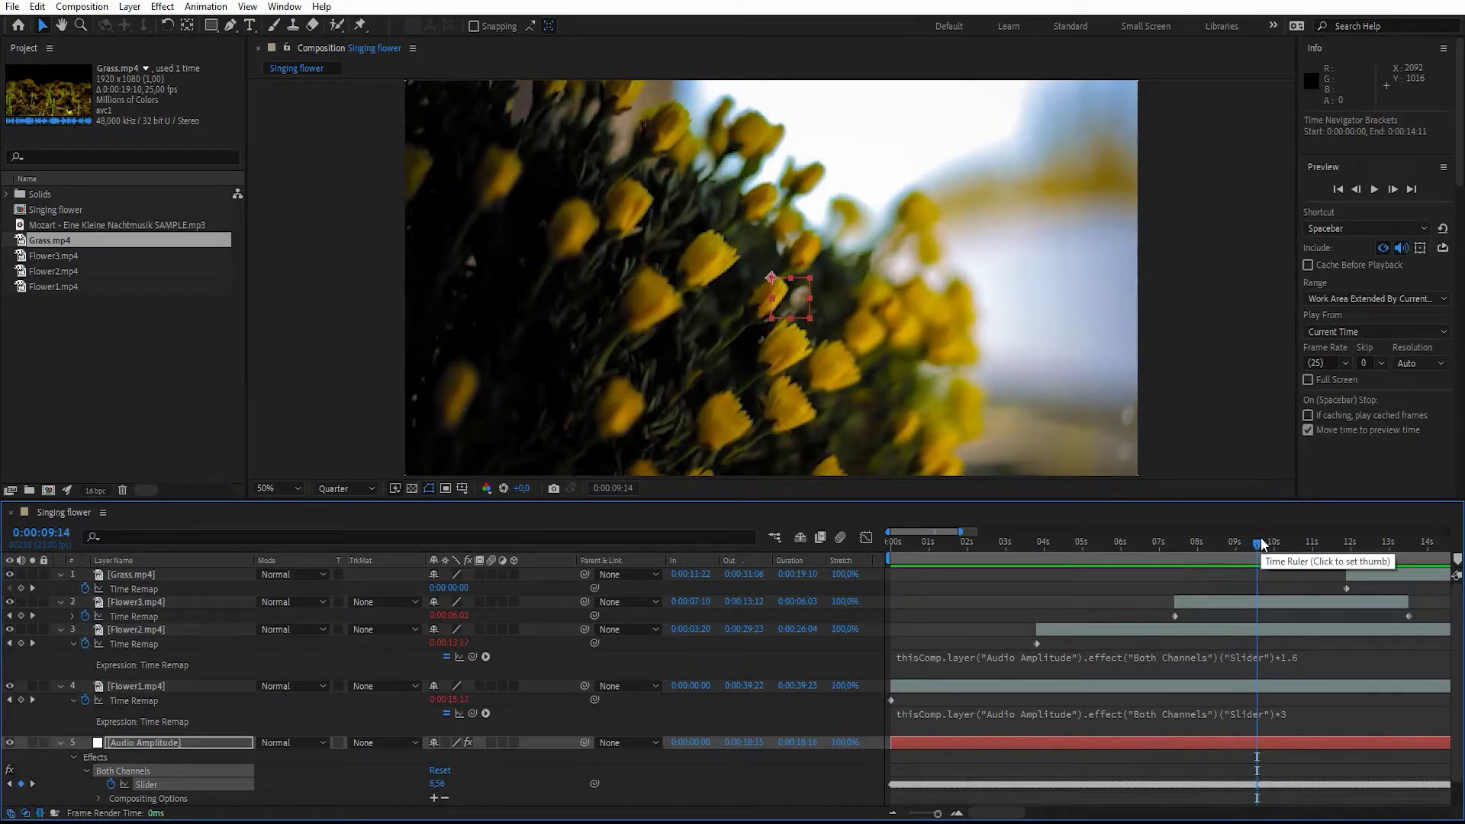
- Reveal the Time Remap expression of Flower3.mp4 and append /2 to it
{"action": "left_click", "coordinate": [74, 618]}
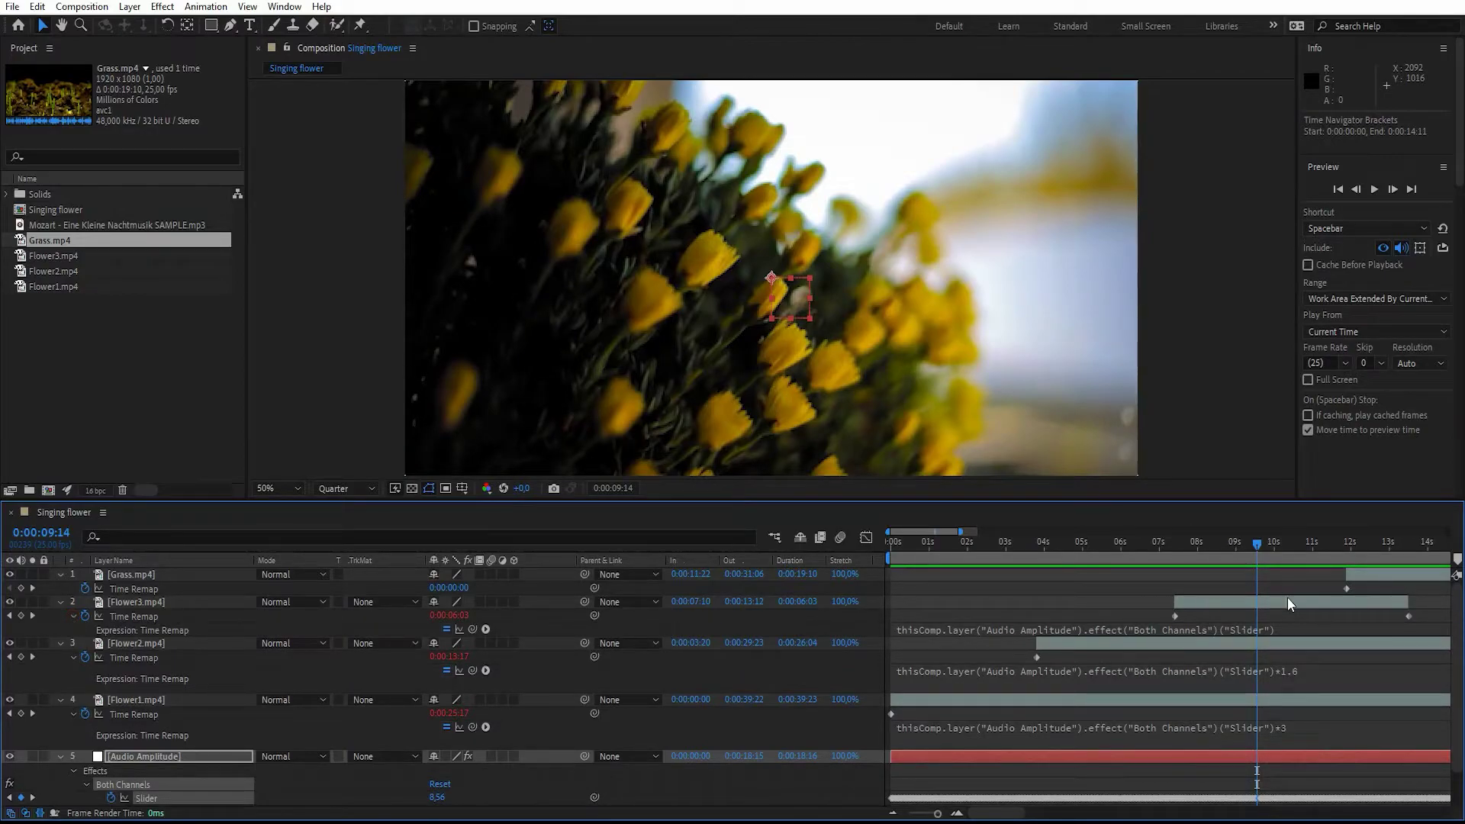
{"action": "left_click", "coordinate": [1307, 629]}
{"action": "key", "text": "ctrl+c"}
{"action": "left_click", "coordinate": [1294, 627]}
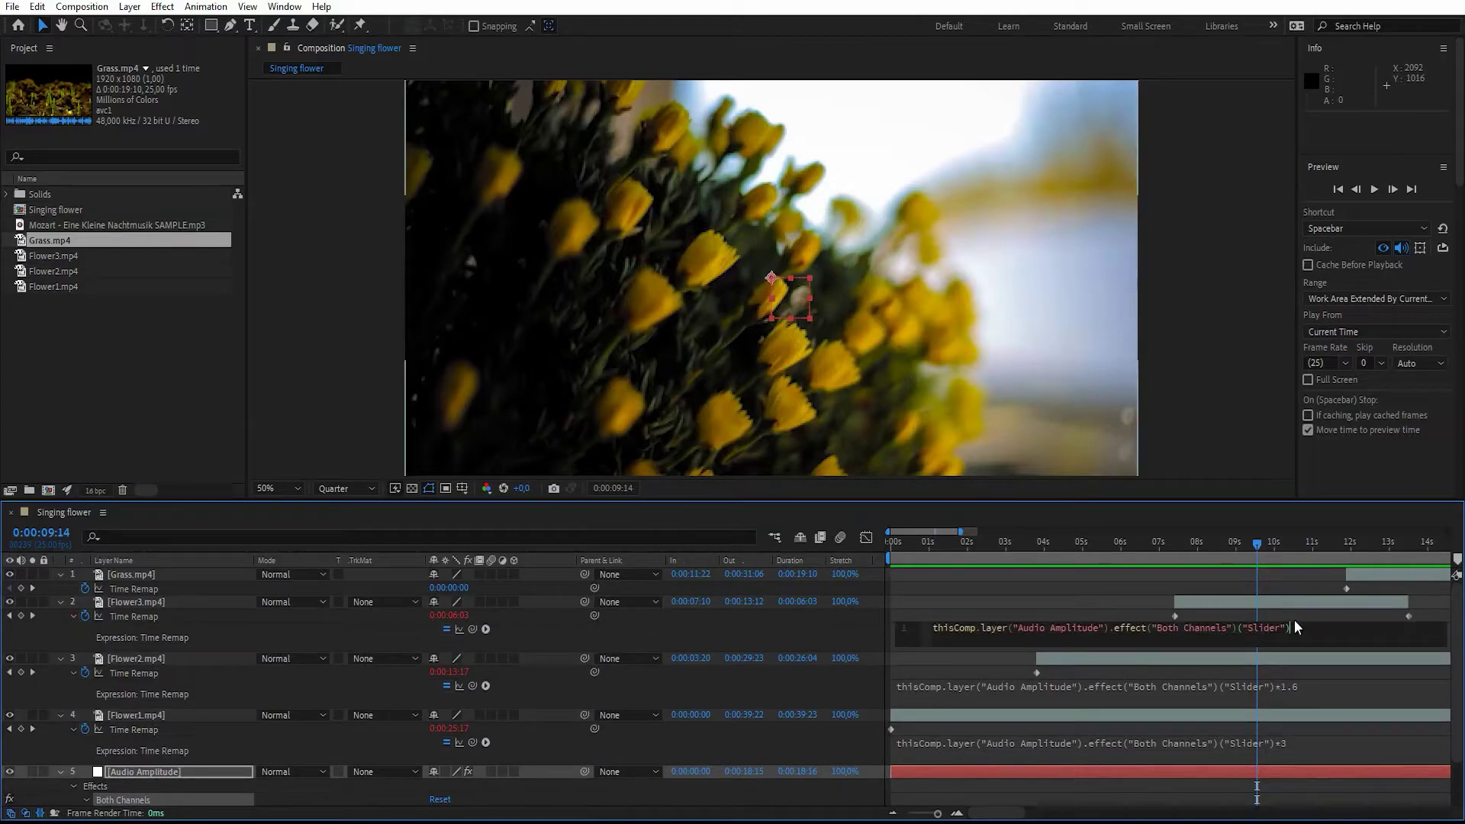
{"action": "type", "text": "/2"}
{"action": "key", "text": "KP_Enter"}
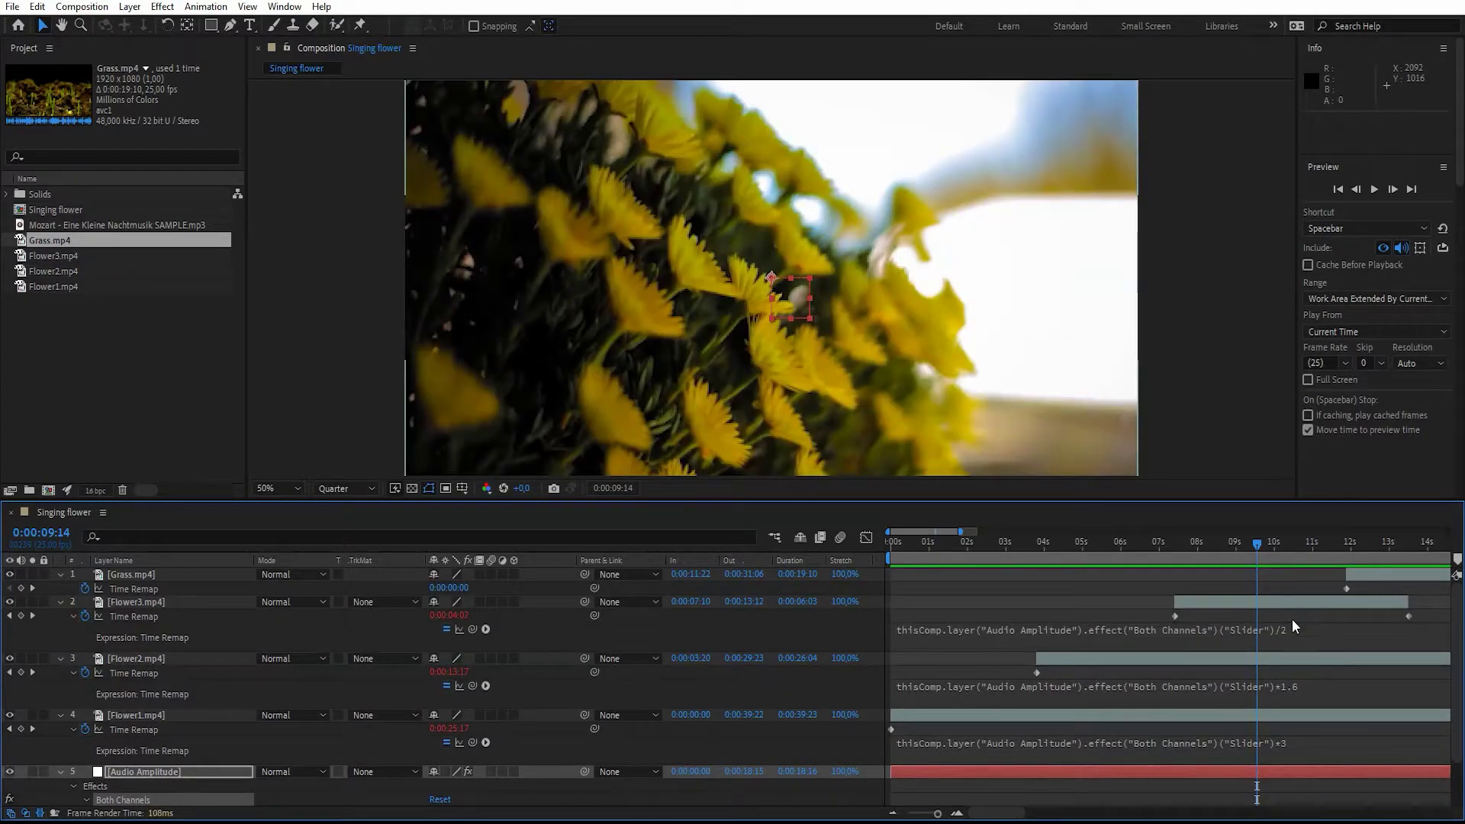
- Change the divisor in Flower3.mp4's Time Remap expression to 1.5 and preview the clip from its start
{"action": "left_click", "coordinate": [1300, 630]}
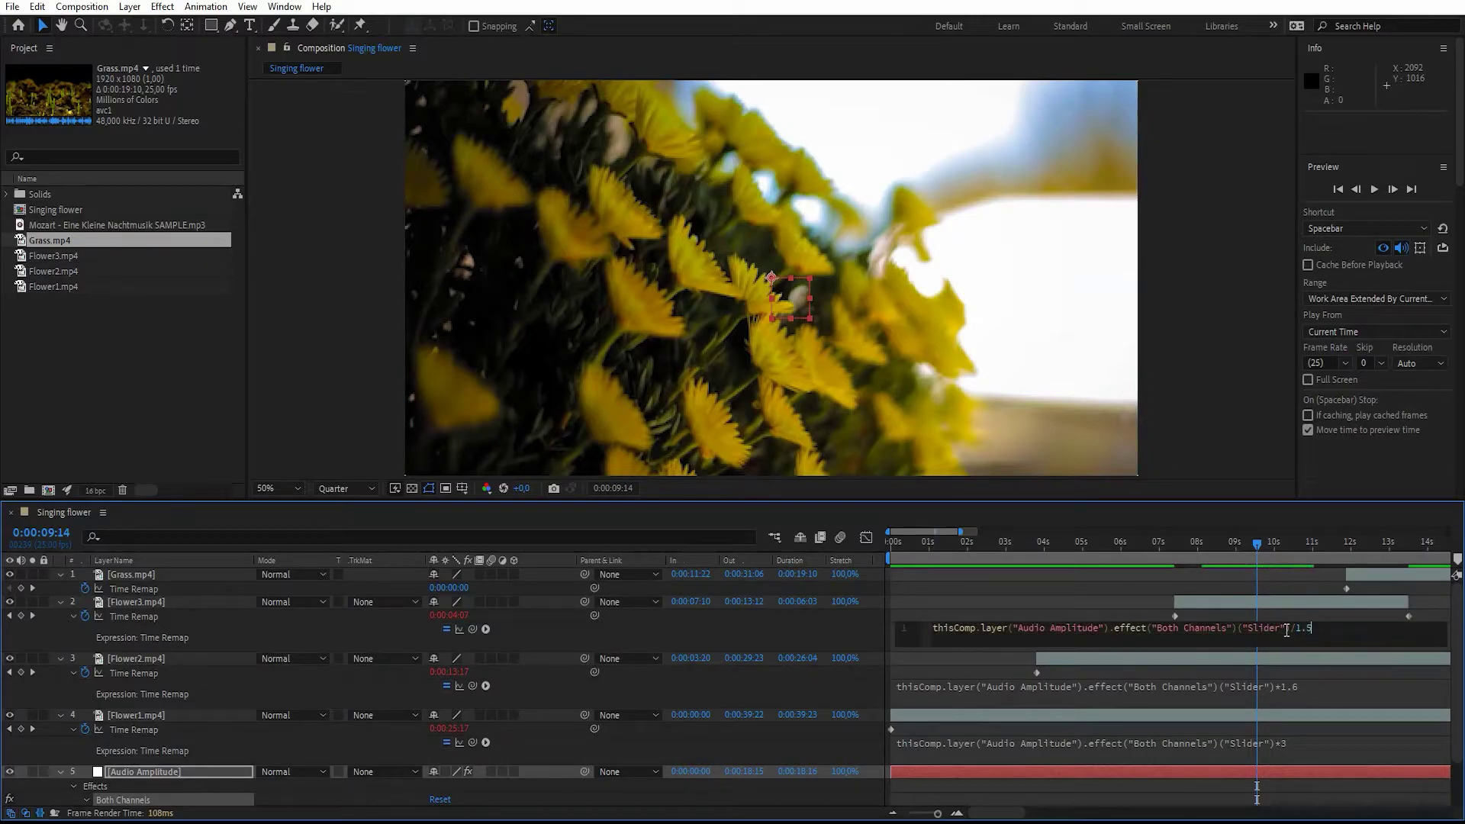
{"action": "key", "text": "KP_Enter"}
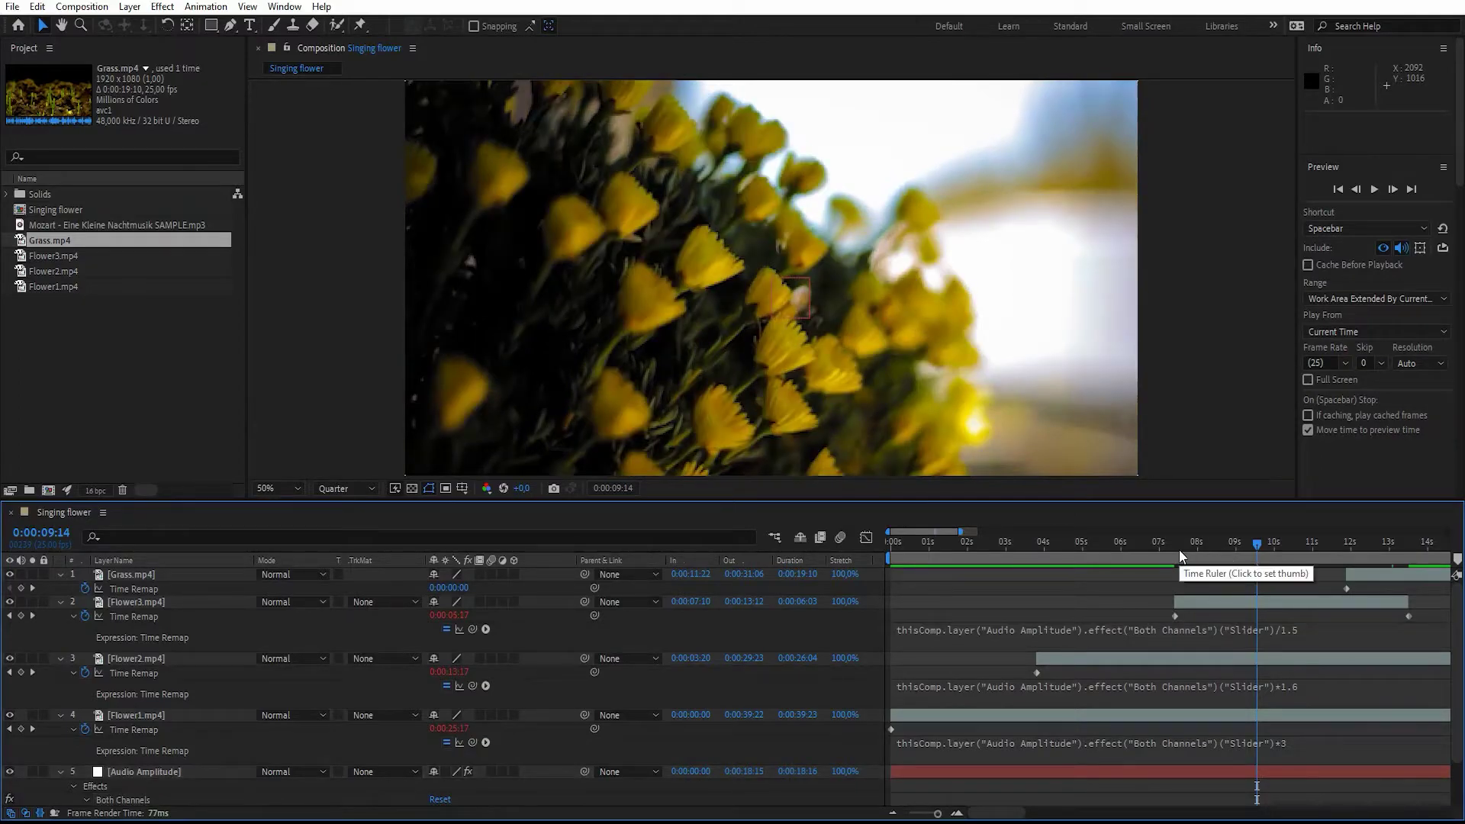
{"action": "left_click", "coordinate": [1175, 551]}
{"action": "key", "text": "space"}
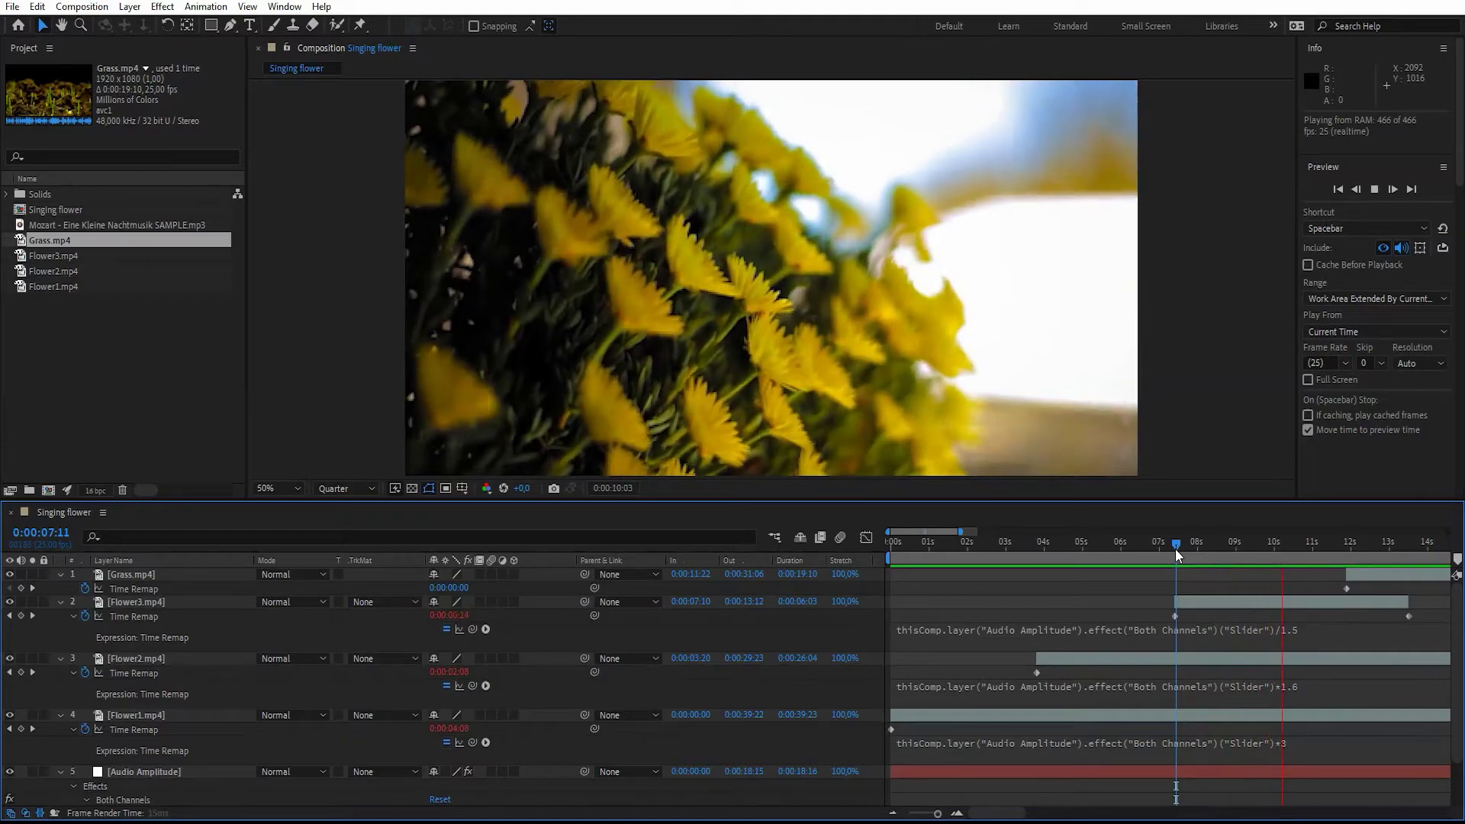
{"action": "left_click_drag", "start_coordinate": [1175, 548], "coordinate": [1288, 544]}
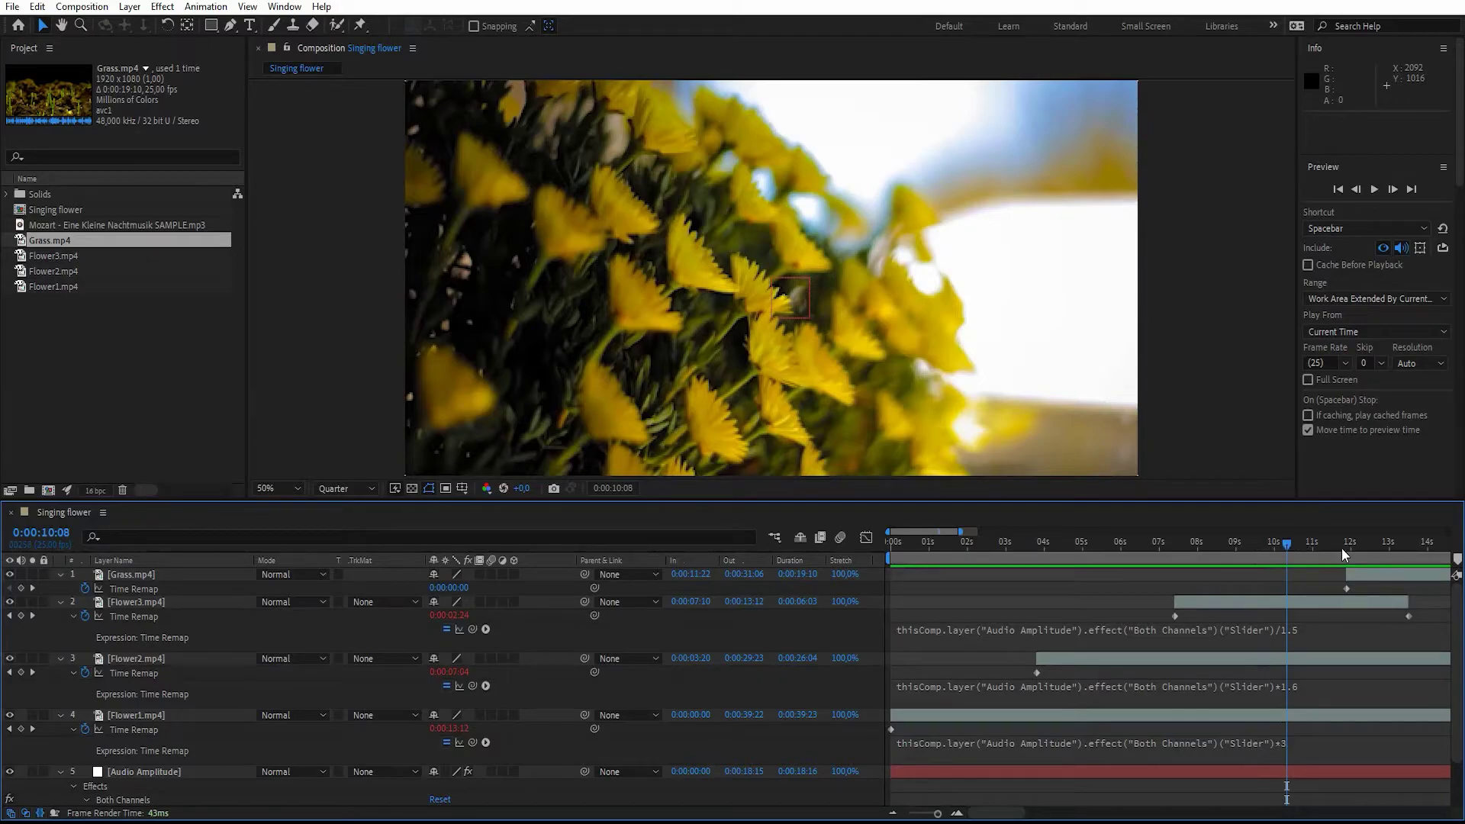
- Place the playhead at the start of Grass.mp4, link its Time Remap to the Both Channels slider, and preview the section
{"action": "left_click", "coordinate": [1387, 574]}
{"action": "left_click_drag", "start_coordinate": [997, 814], "coordinate": [1031, 814]}
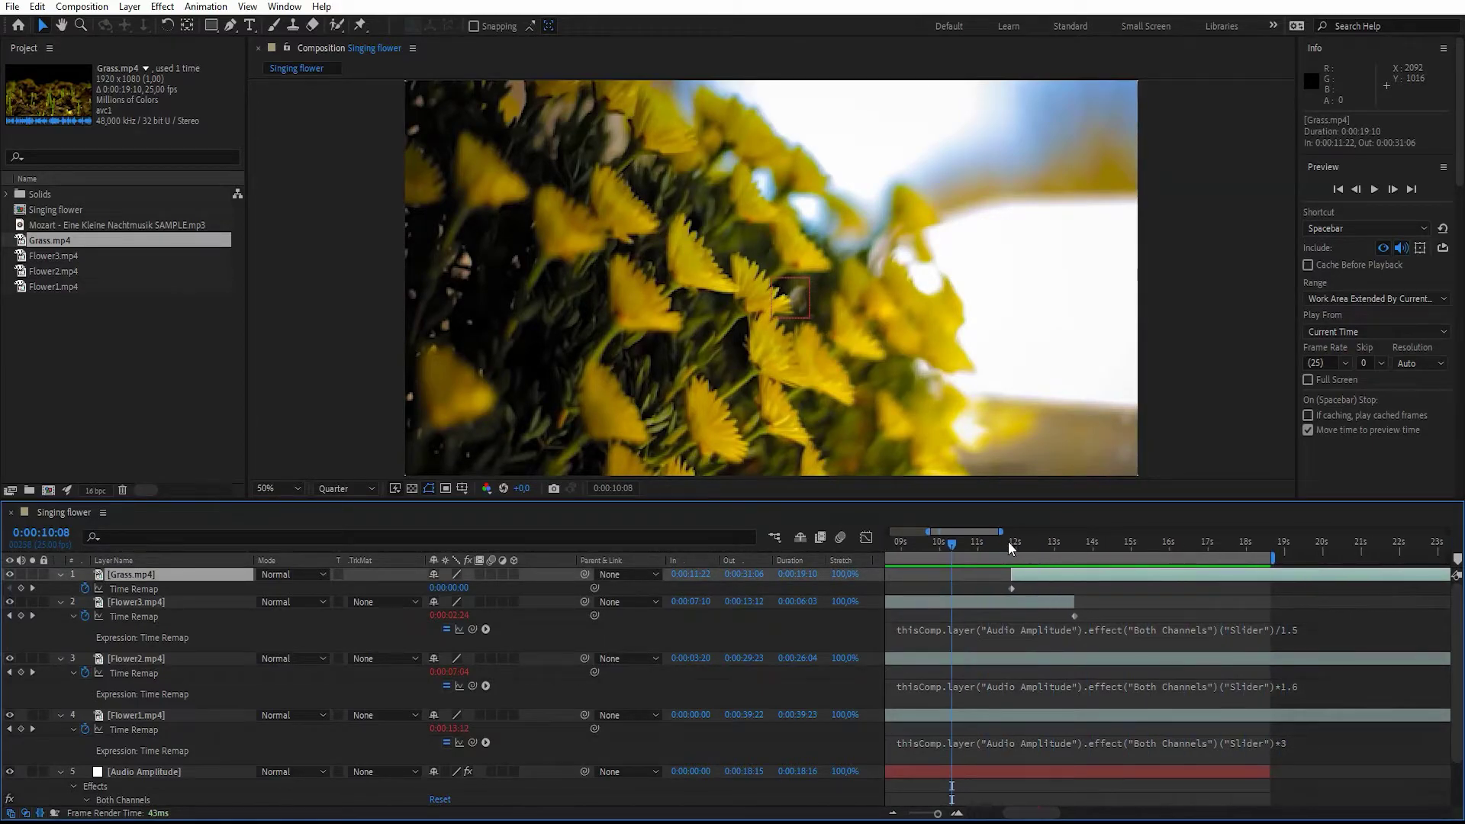
{"action": "left_click", "coordinate": [1011, 544]}
{"action": "left_click_drag", "start_coordinate": [592, 590], "coordinate": [148, 778]}
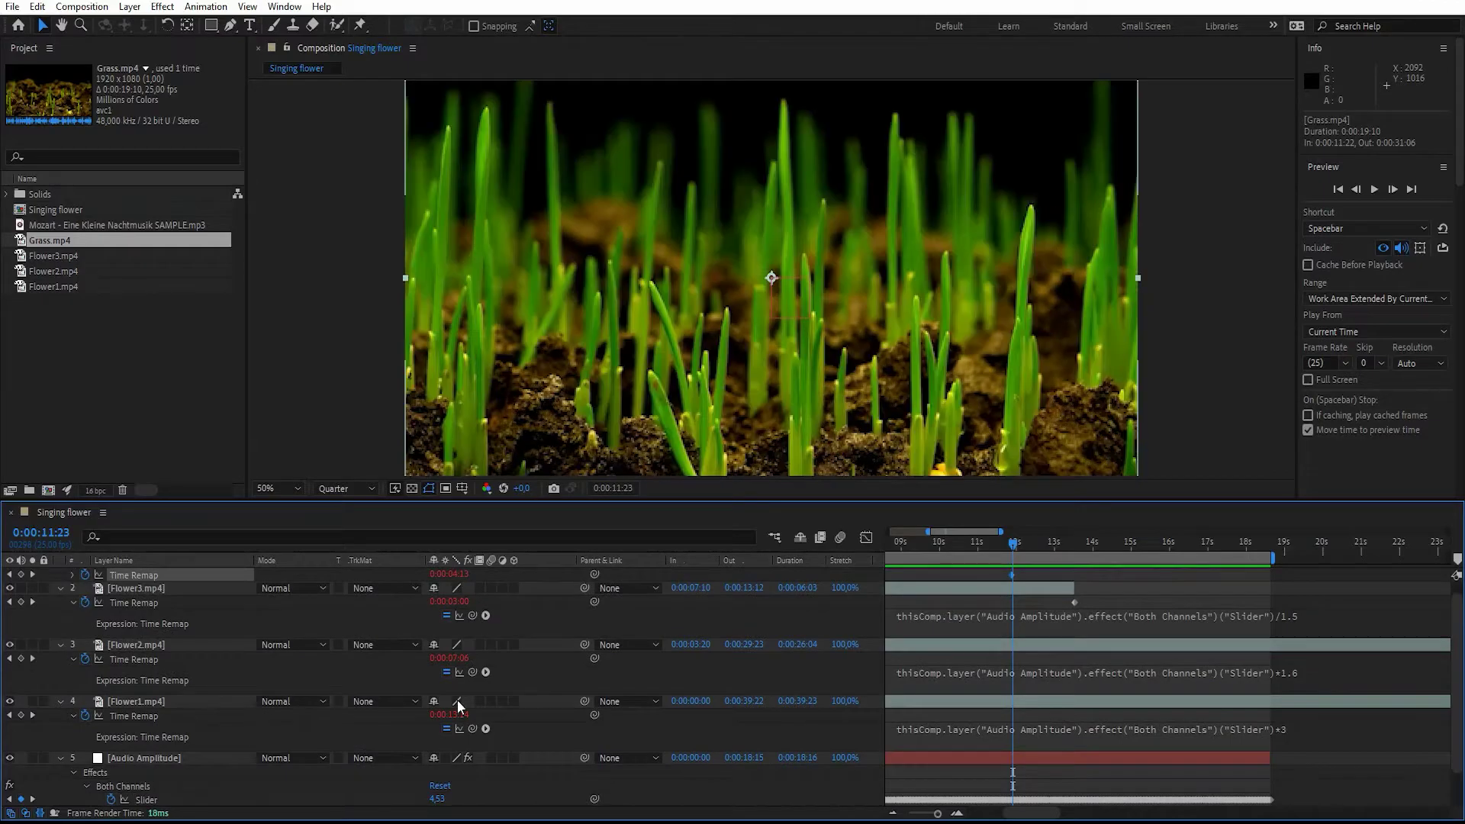
{"action": "scroll", "coordinate": [884, 619], "scroll_direction": "up", "scroll_amount": 2}
{"action": "key", "text": "space"}
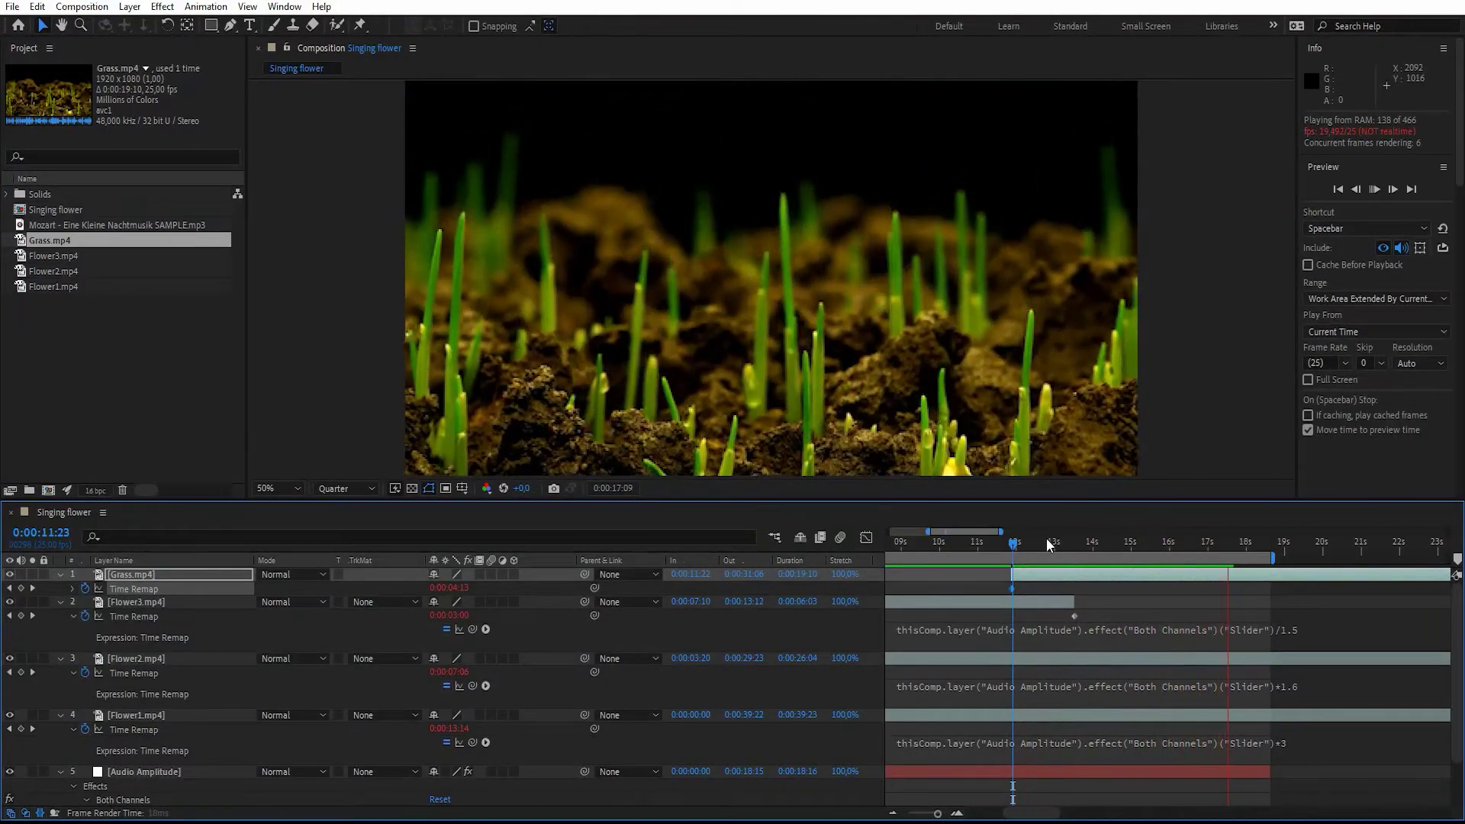
- Inspect the Both Channels slider graph within Grass.mp4's section and place the playhead on the highest peak at 0:00:13:03
{"action": "left_click", "coordinate": [1023, 544]}
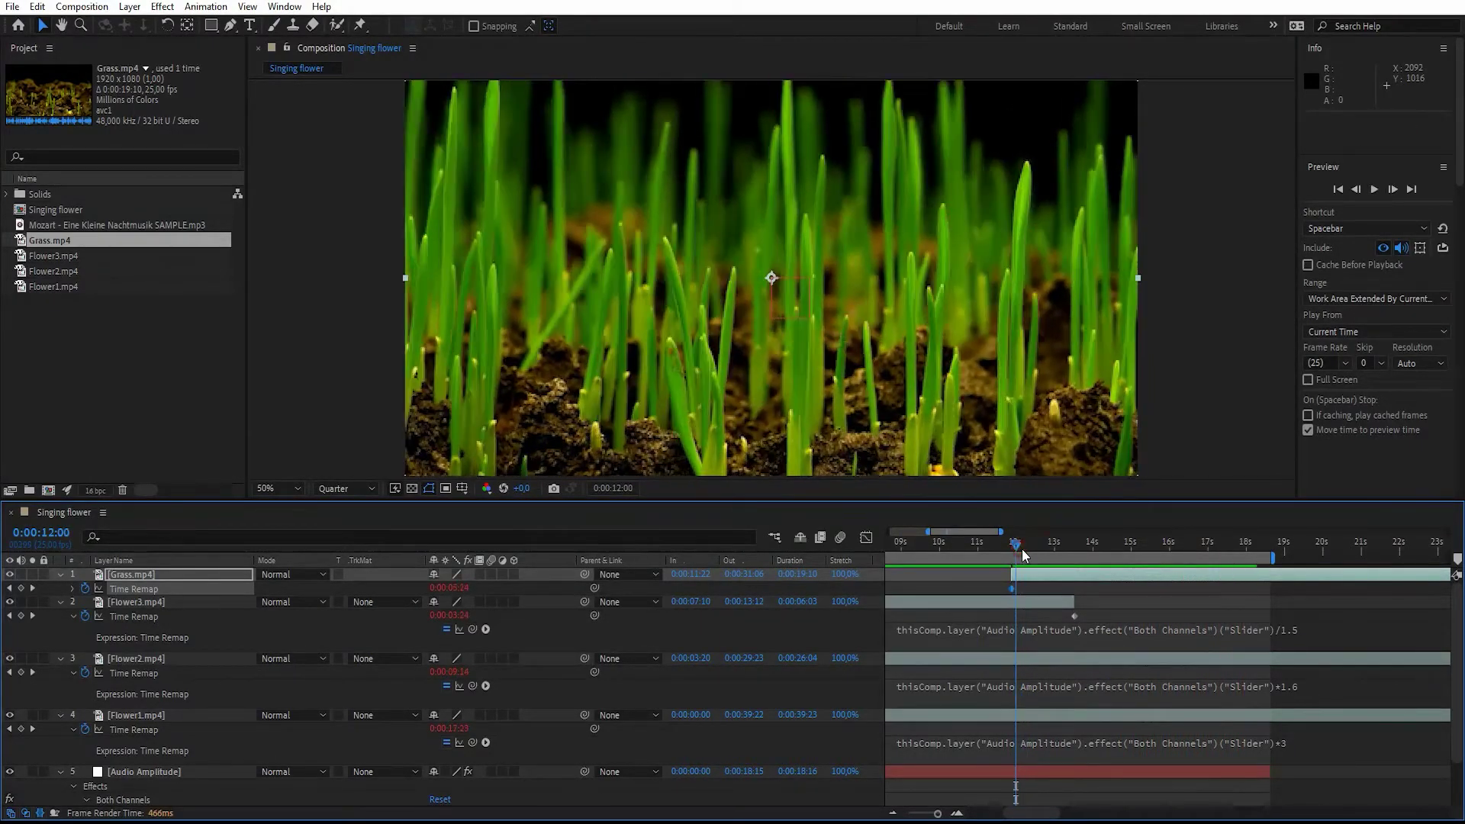
{"action": "left_click", "coordinate": [1022, 546]}
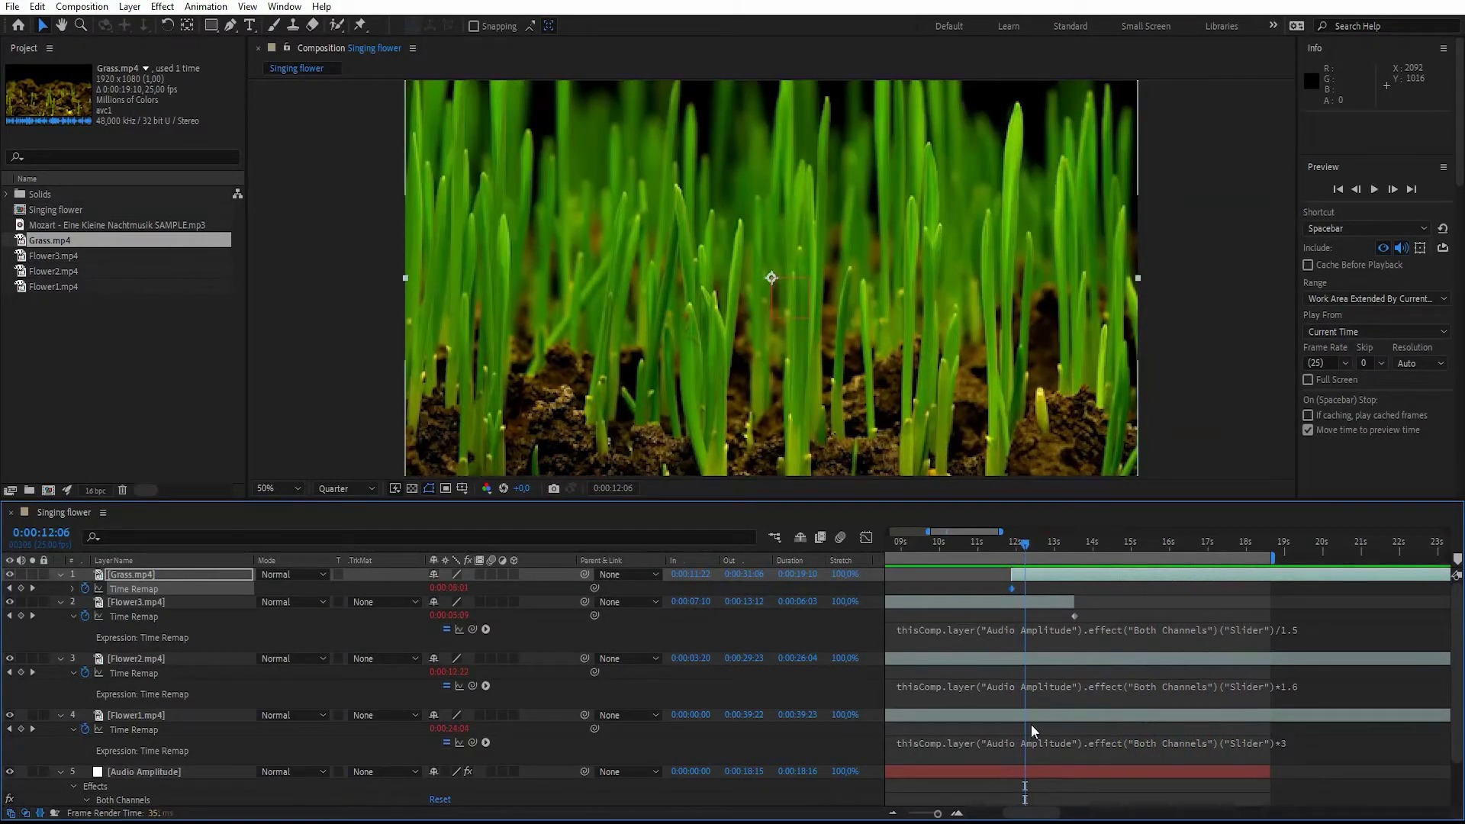
{"action": "left_click", "coordinate": [1043, 769]}
{"action": "scroll", "coordinate": [701, 772], "scroll_direction": "down", "scroll_amount": 2}
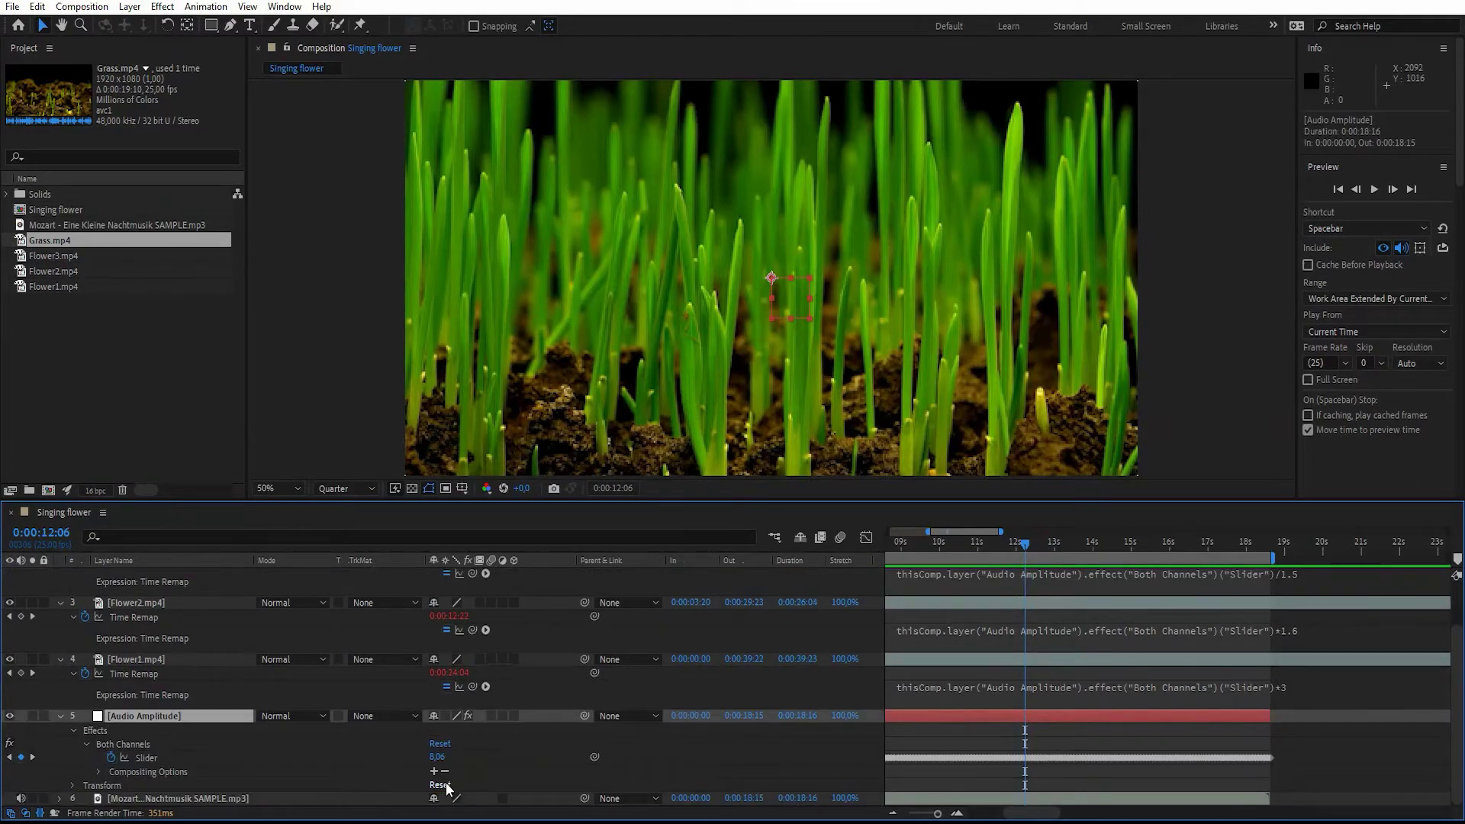
{"action": "left_click", "coordinate": [137, 758]}
{"action": "left_click", "coordinate": [867, 536]}
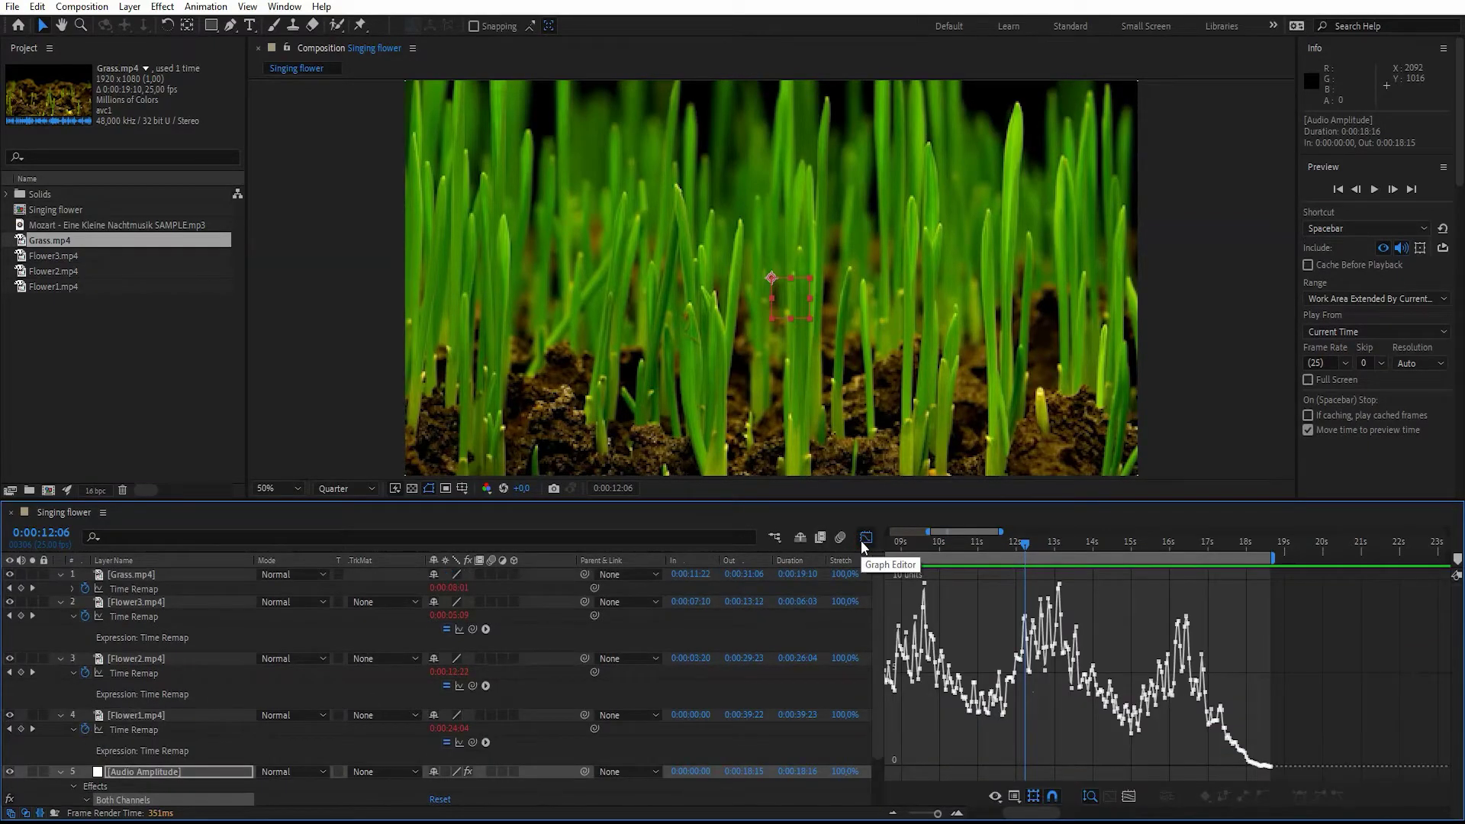
{"action": "left_click_drag", "start_coordinate": [1063, 543], "coordinate": [1059, 546]}
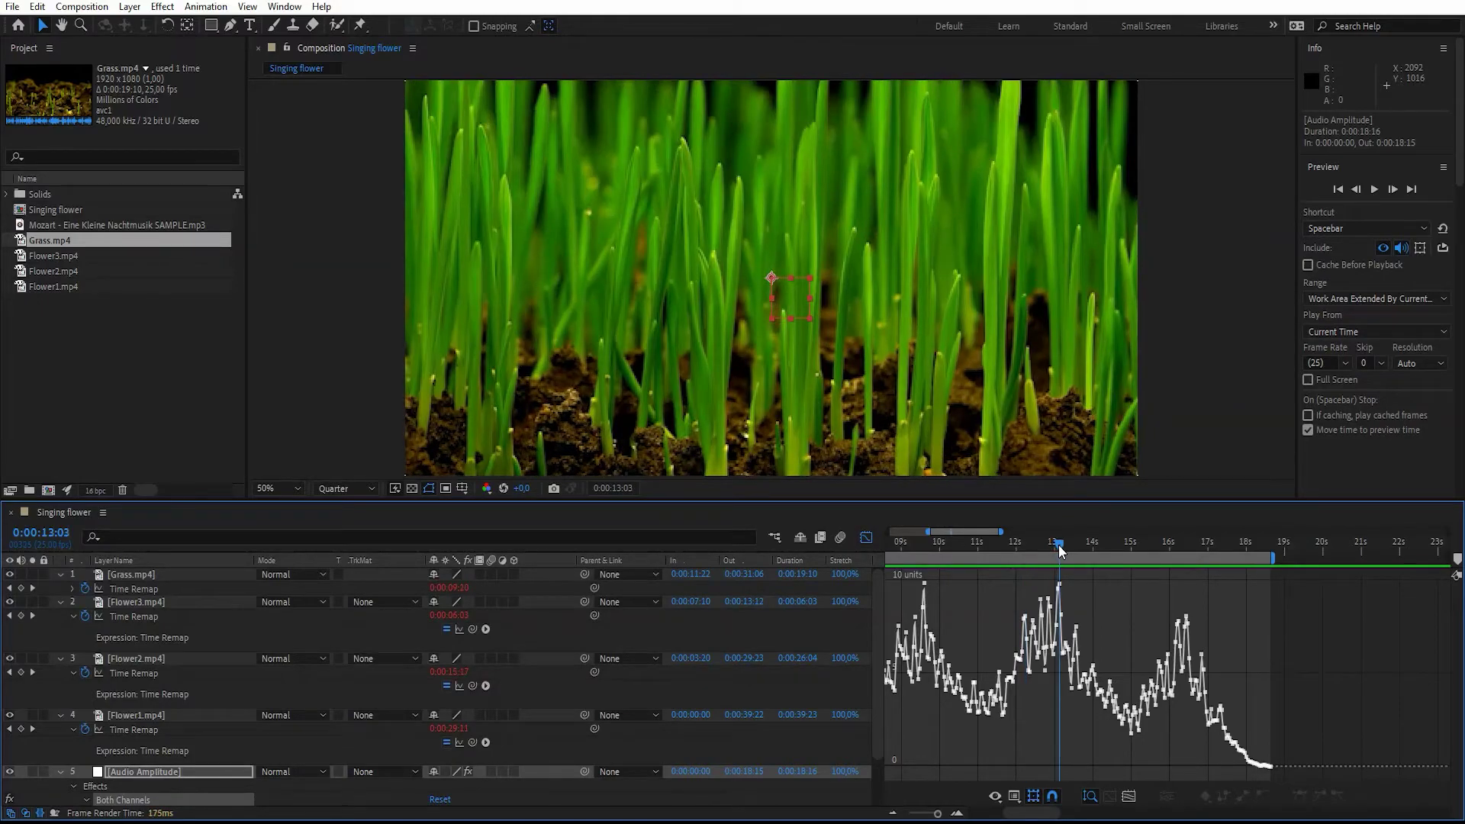
{"action": "left_click", "coordinate": [867, 537]}
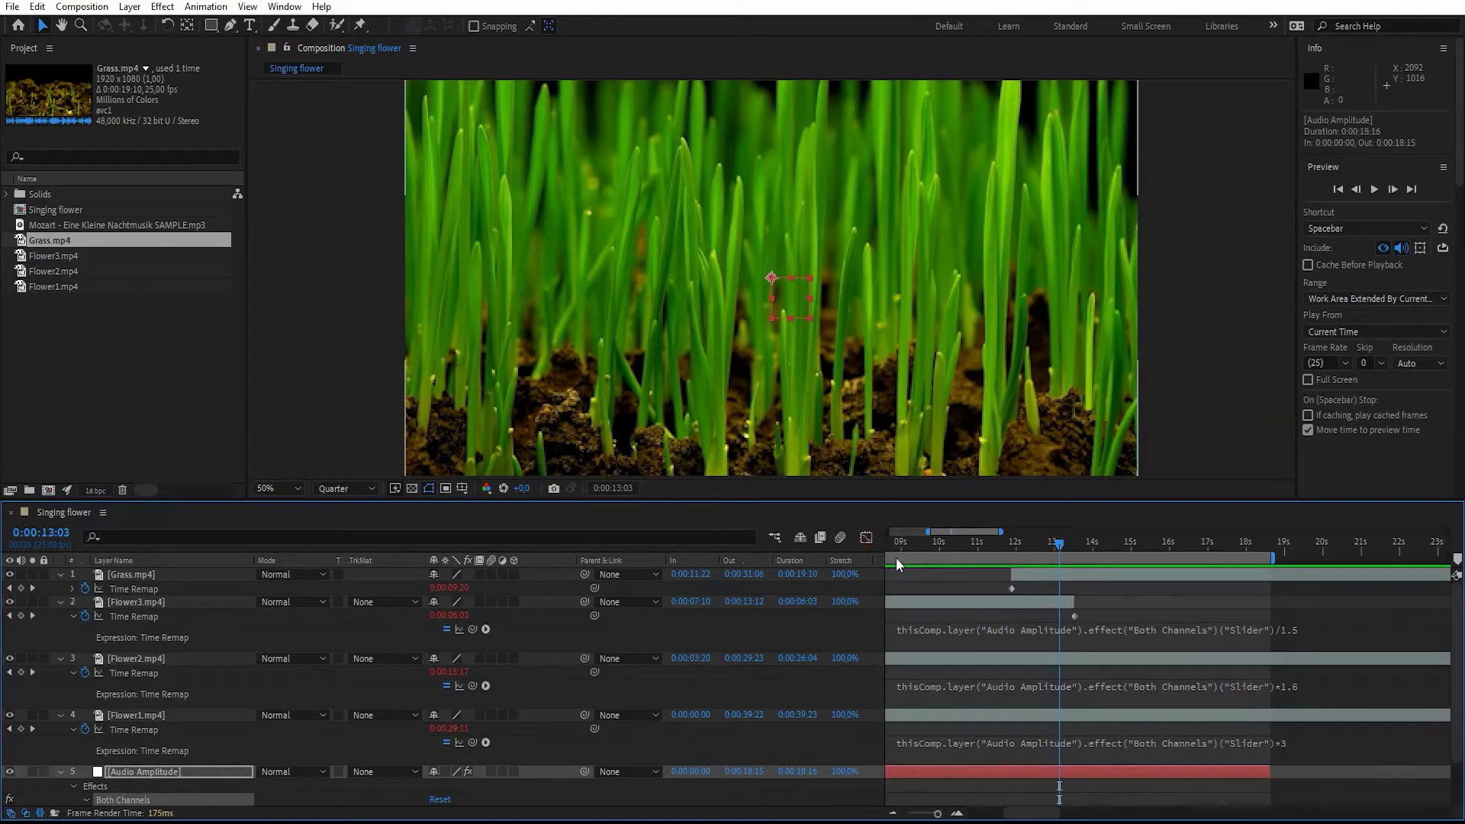
- Reveal the Time Remap expression of Grass.mp4, append *2 to it, and preview the section from 0:00:11:24
{"action": "left_click", "coordinate": [1055, 576]}
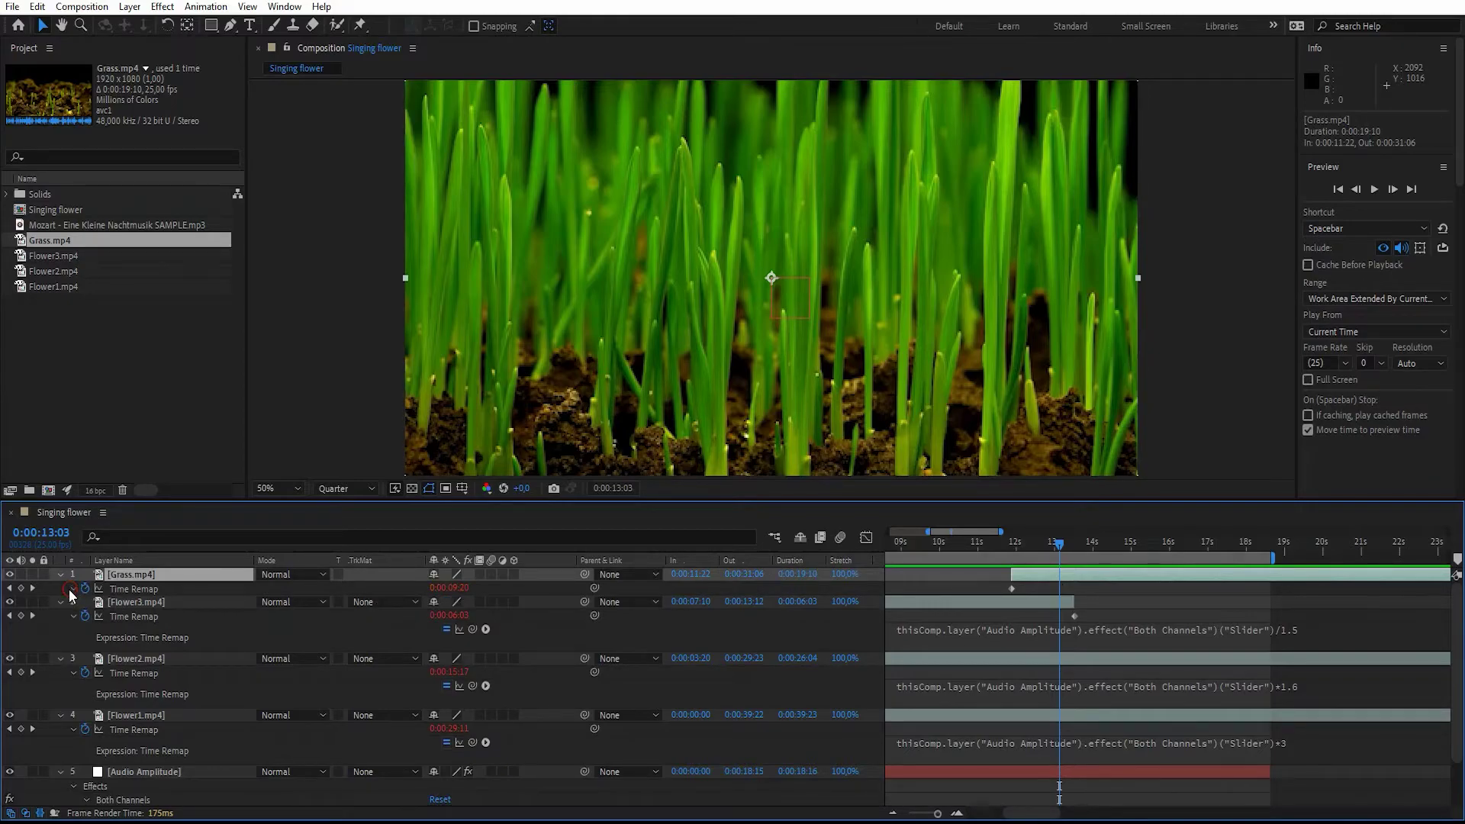
{"action": "key", "text": "ctrl+v"}
{"action": "left_click", "coordinate": [1305, 602]}
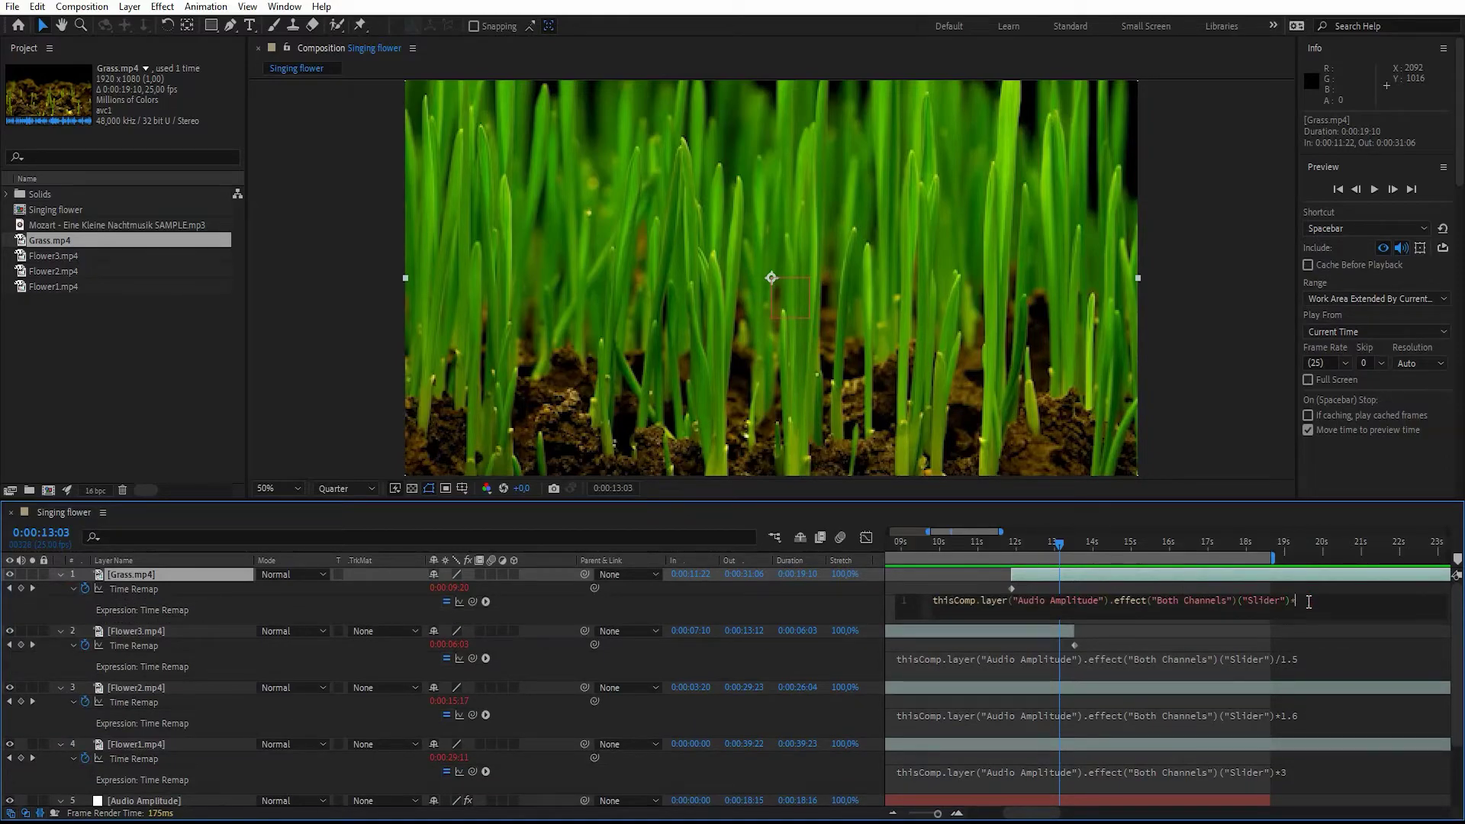
{"action": "left_click", "coordinate": [1026, 542]}
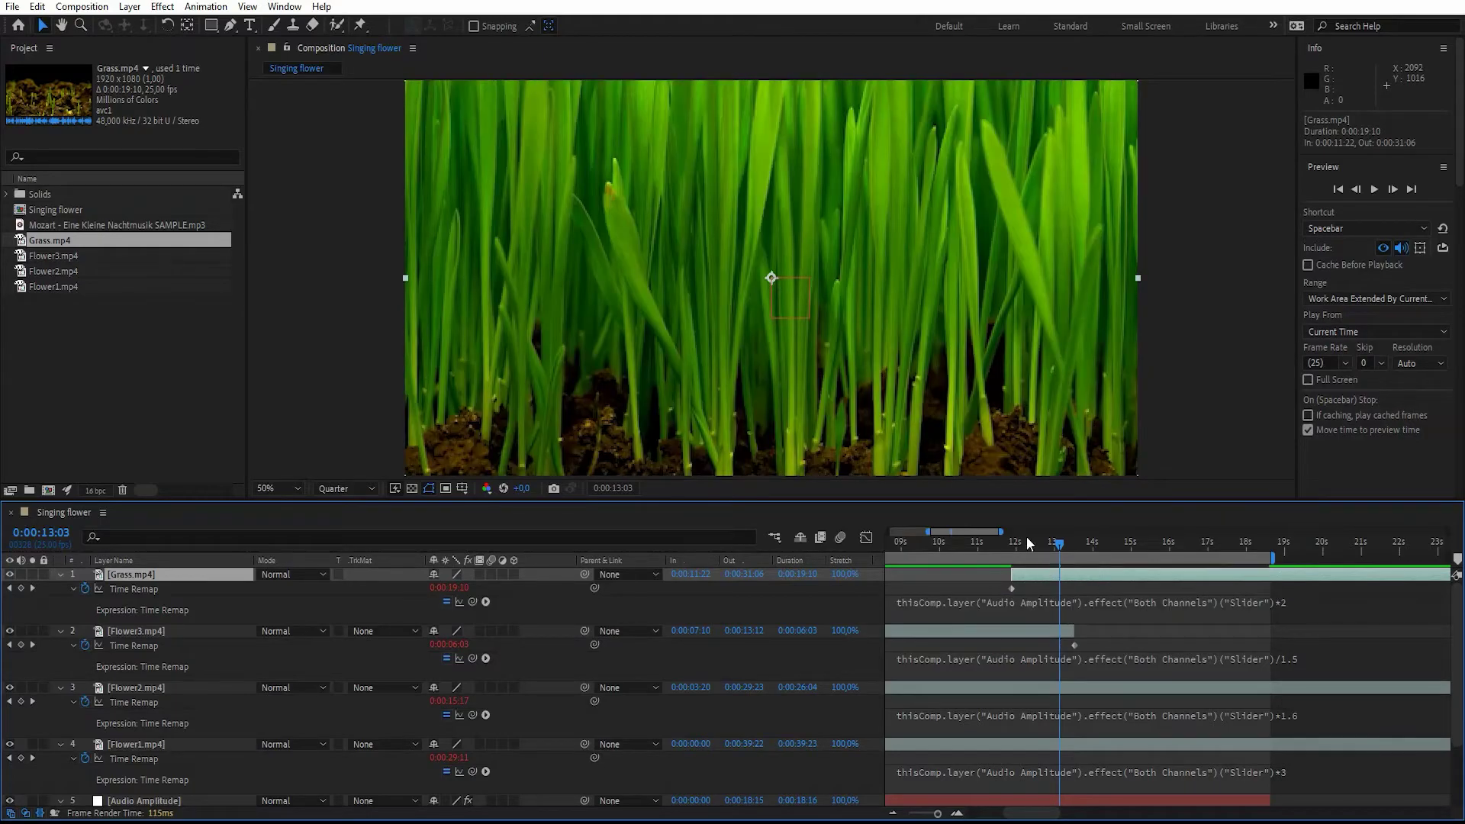
{"action": "key", "text": "space"}
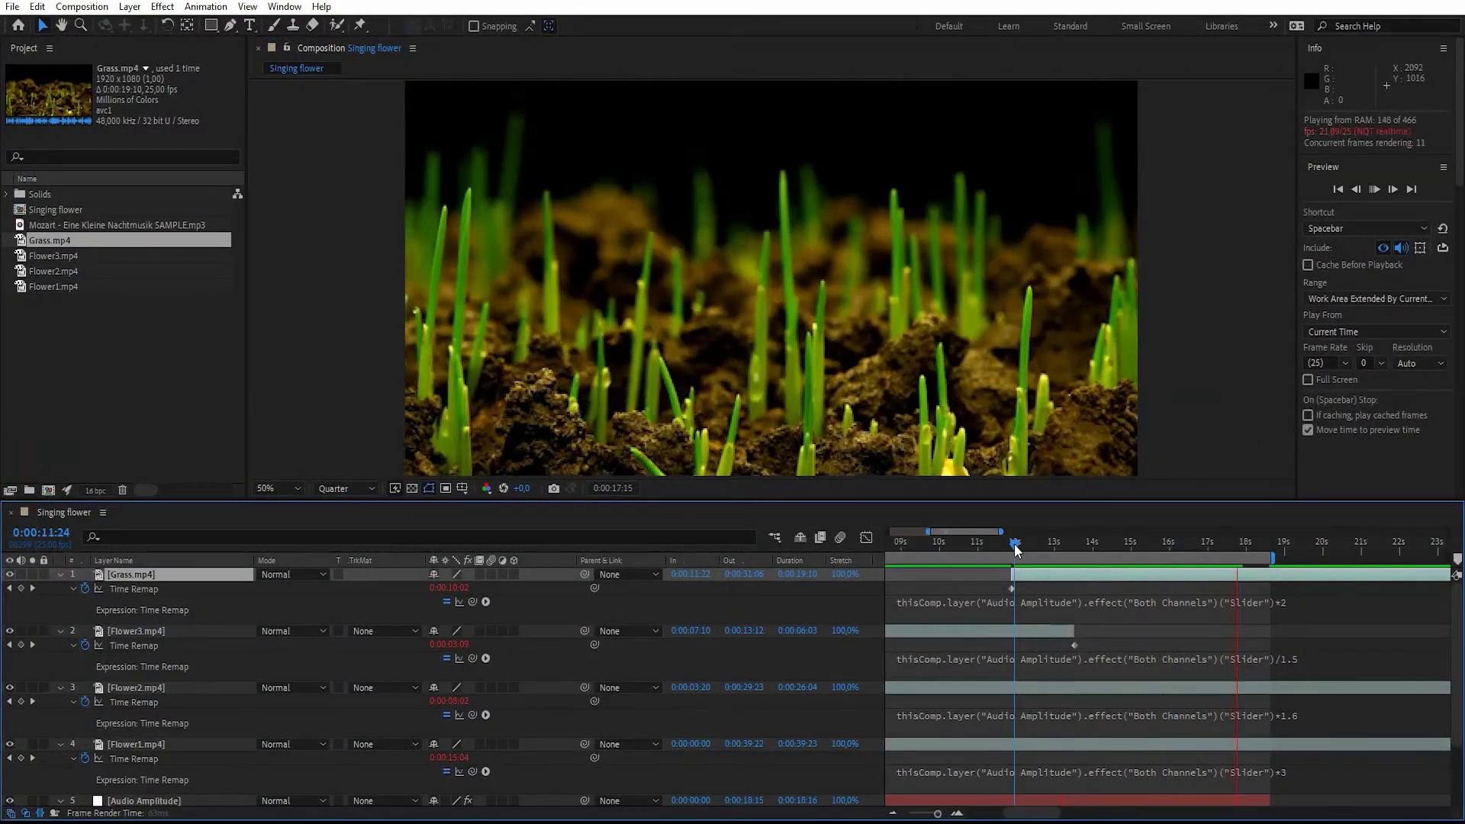
{"action": "key", "text": "space"}
- Show the full timeline and play the whole composition from 0:00:00:00
{"action": "left_click_drag", "start_coordinate": [937, 814], "coordinate": [907, 815]}
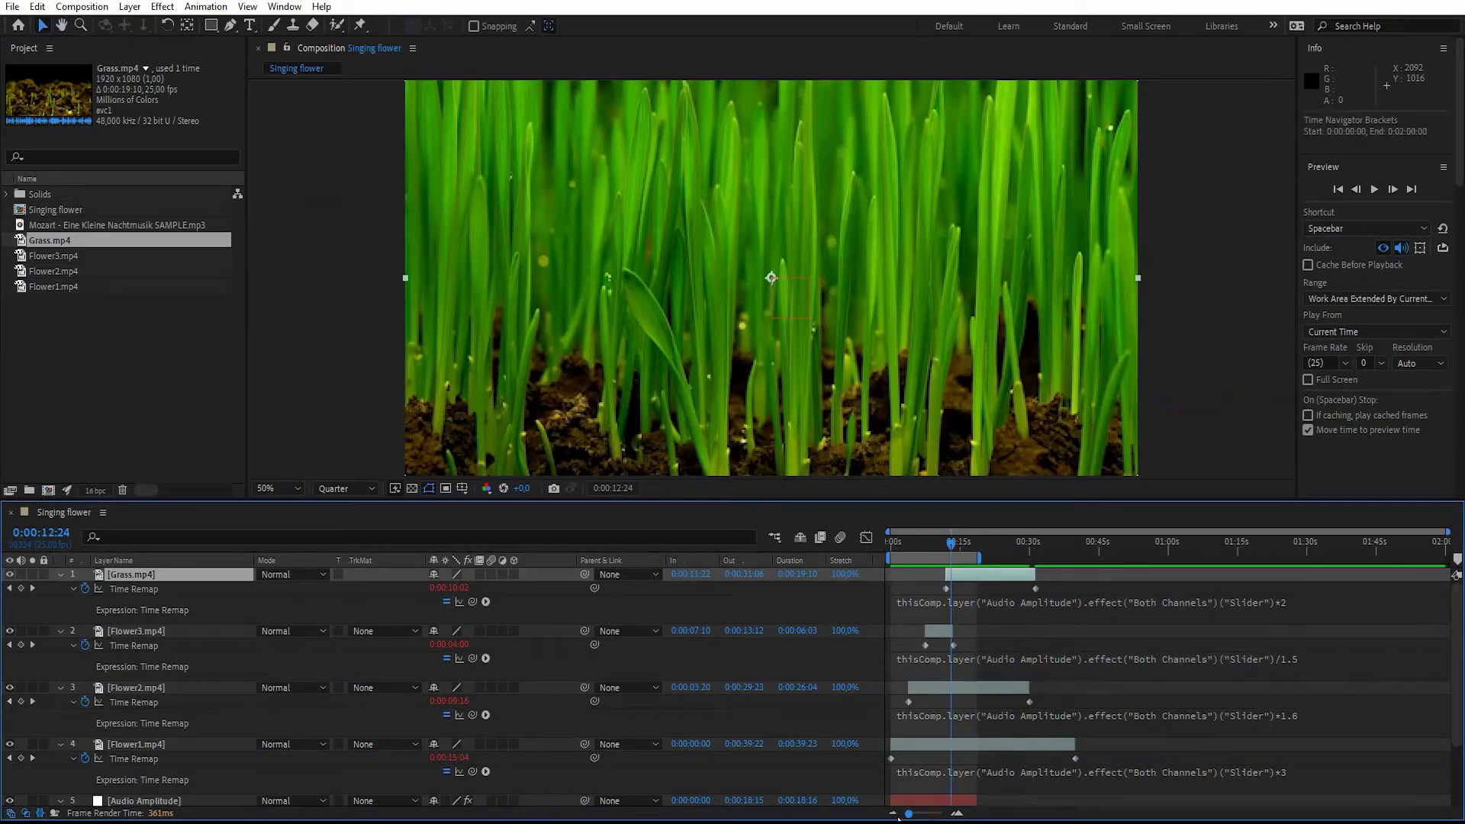
{"action": "left_click_drag", "start_coordinate": [930, 550], "coordinate": [890, 546]}
{"action": "key", "text": "space"}
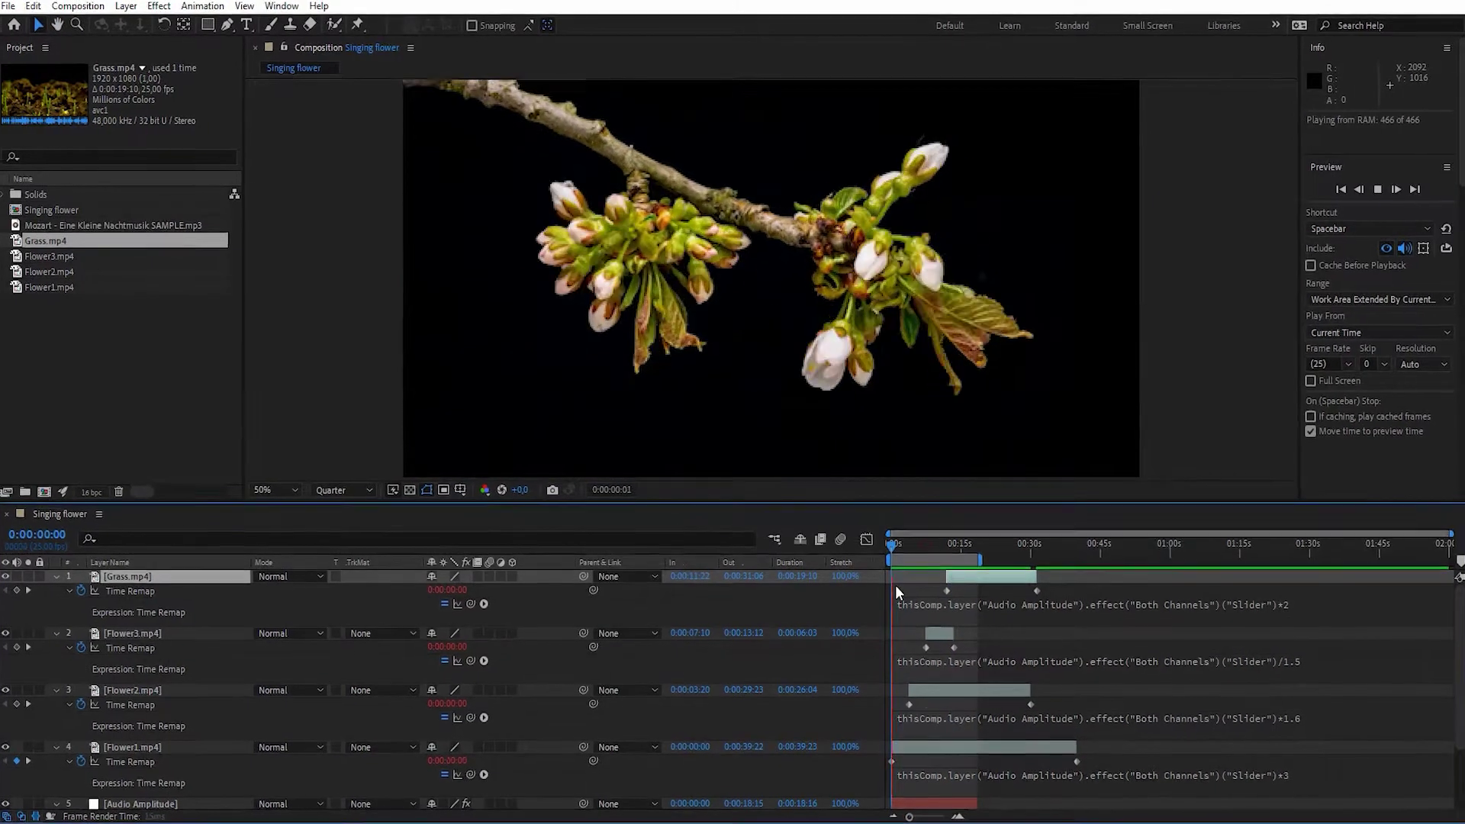